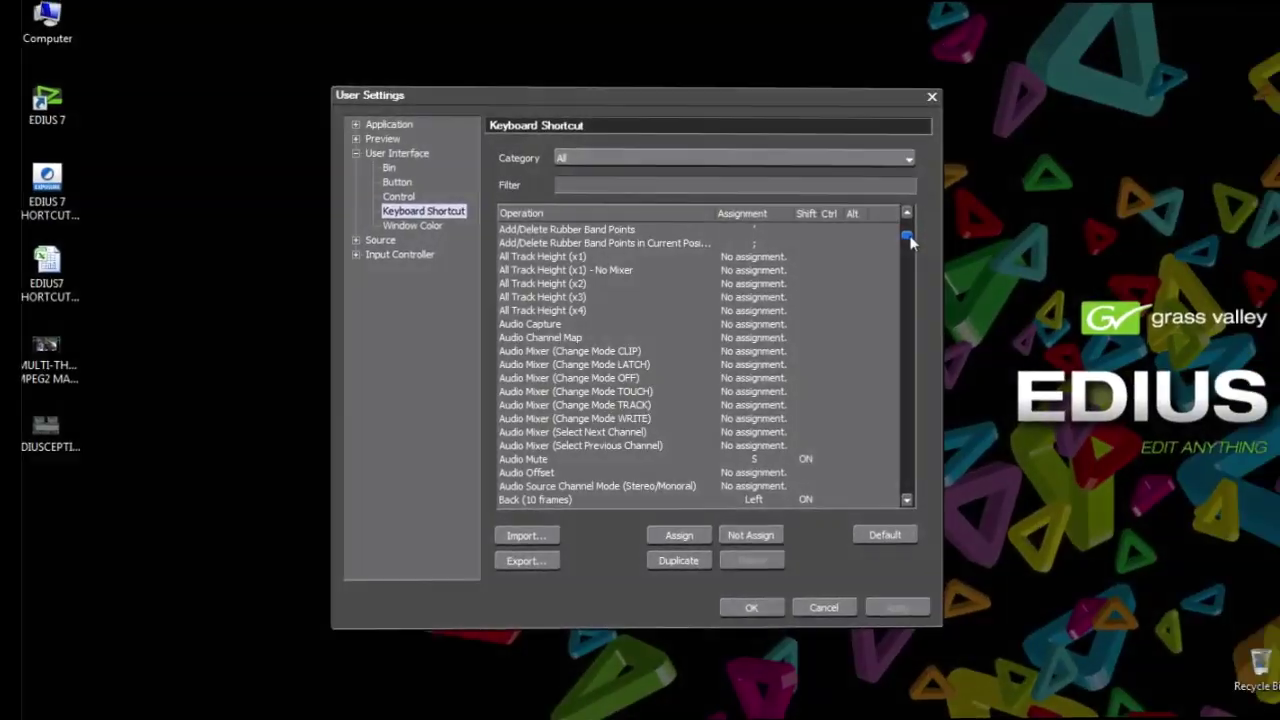
Look through the operations in the Keyboard Shortcut settings and the shortcut names in EDIUS7 SHORTCUTS.xlsx in Excel.
{"action": "left_click_drag", "start_coordinate": [905, 240], "coordinate": [937, 522]}
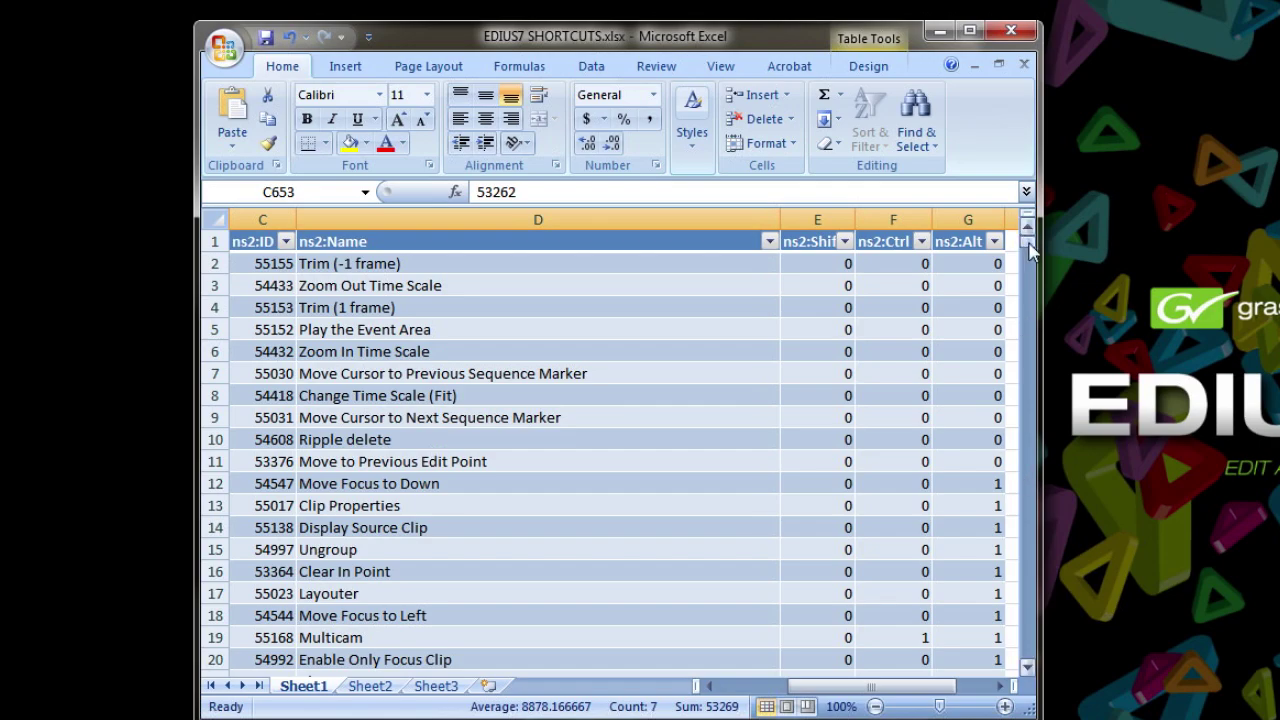
{"action": "left_click_drag", "start_coordinate": [1030, 252], "coordinate": [1035, 658]}
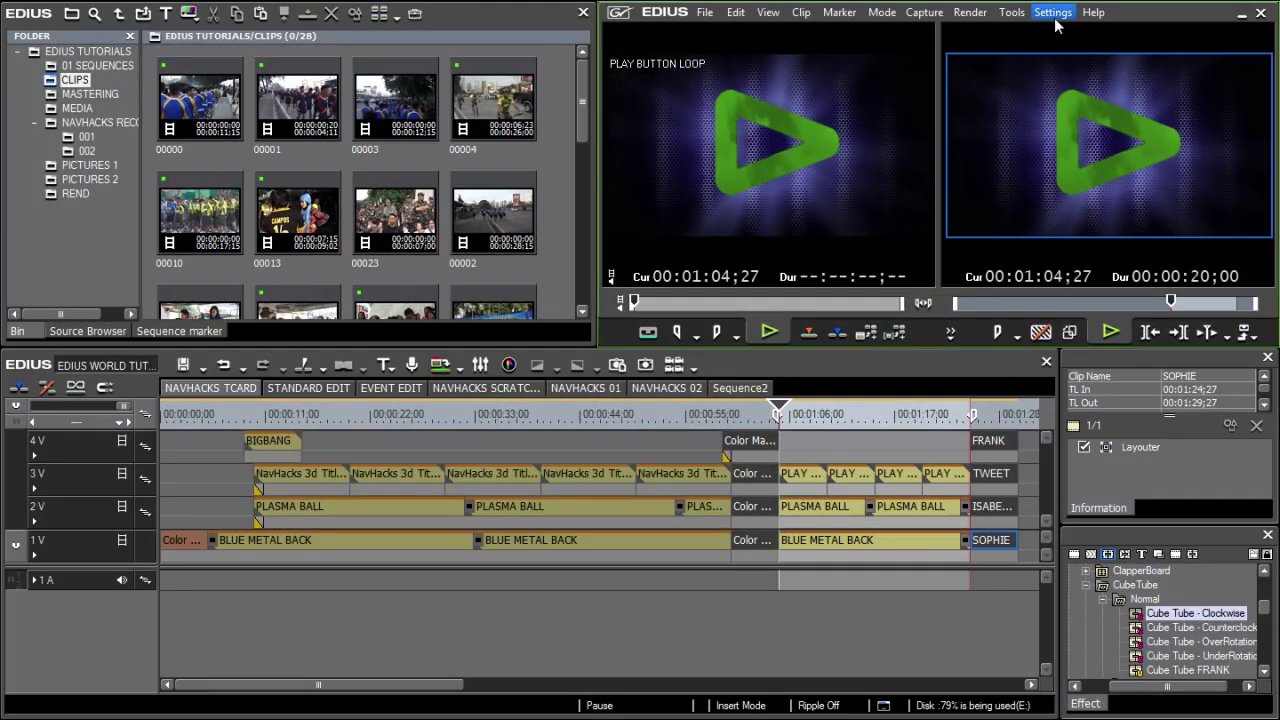
Examine the Key Assign layout for Add Audio to Batch Capture List in the user settings and close it without assigning a key.
{"action": "left_click", "coordinate": [1052, 12]}
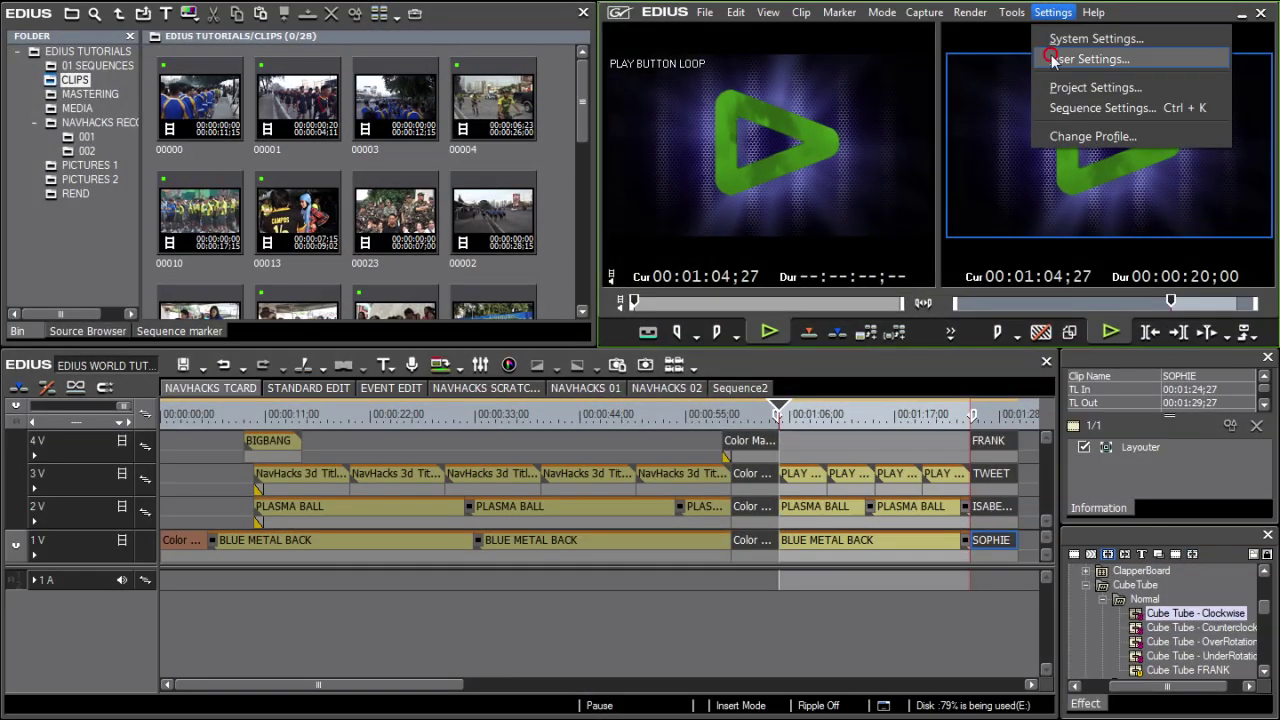
{"action": "left_click", "coordinate": [1088, 59]}
{"action": "left_click", "coordinate": [485, 242]}
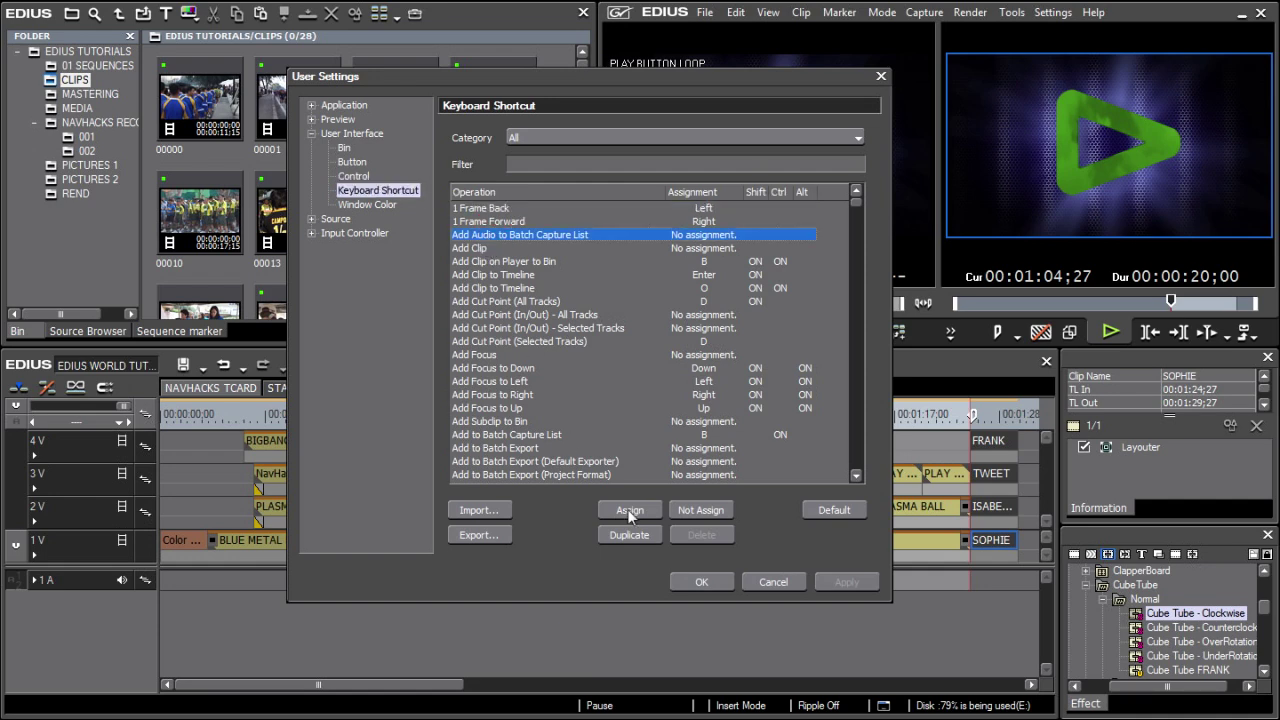
{"action": "left_click", "coordinate": [629, 510]}
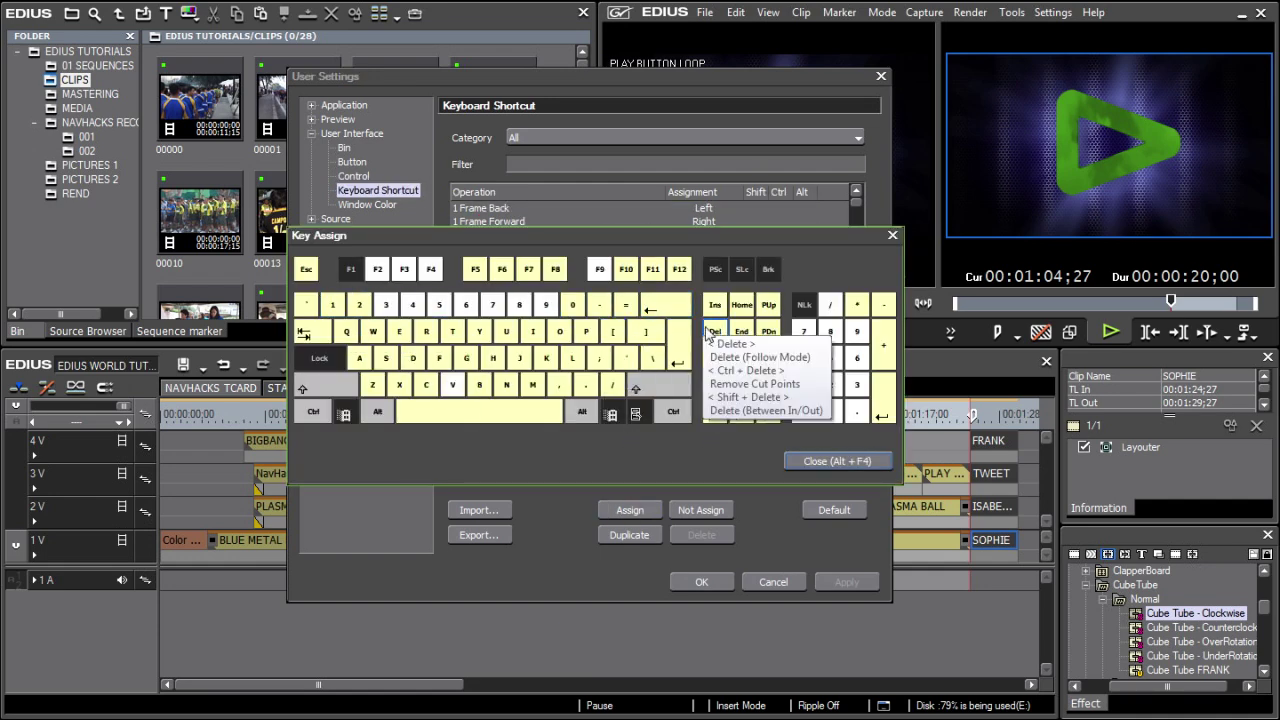
{"action": "left_click", "coordinate": [814, 460]}
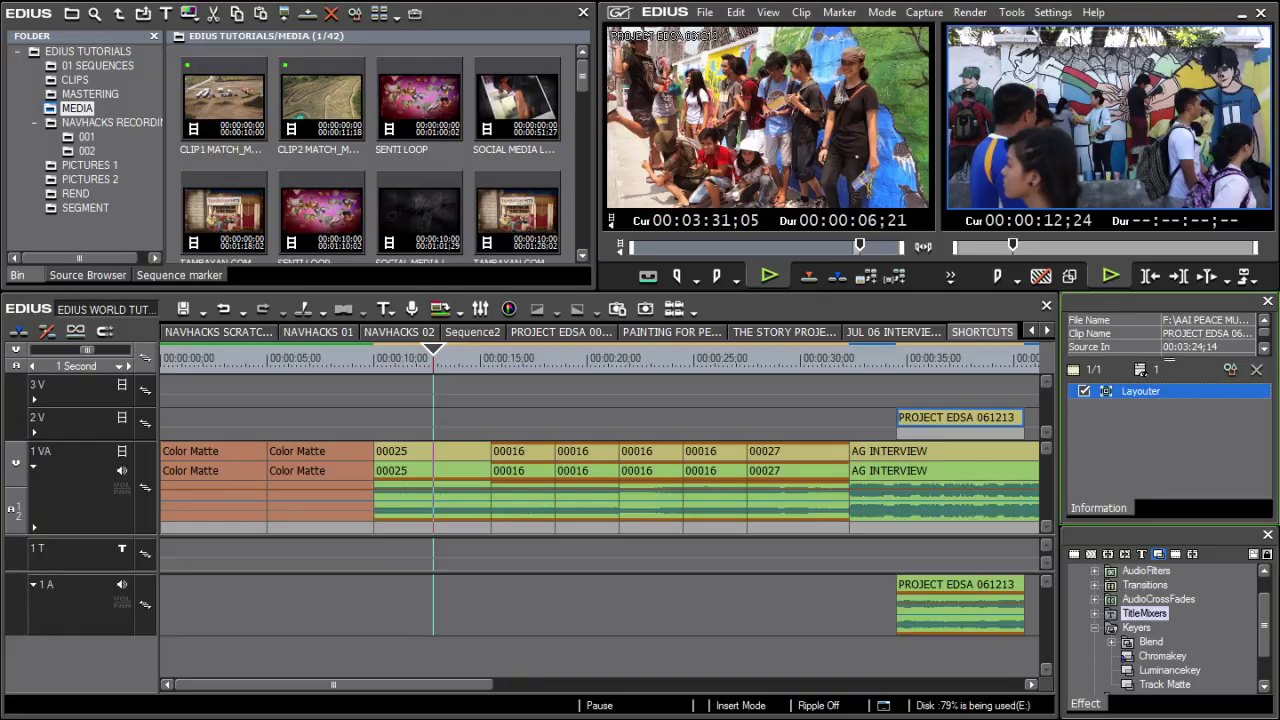
Open the Keyboard Shortcut page under User Interface in the User Settings.
{"action": "left_click", "coordinate": [1053, 12]}
{"action": "left_click", "coordinate": [1046, 62]}
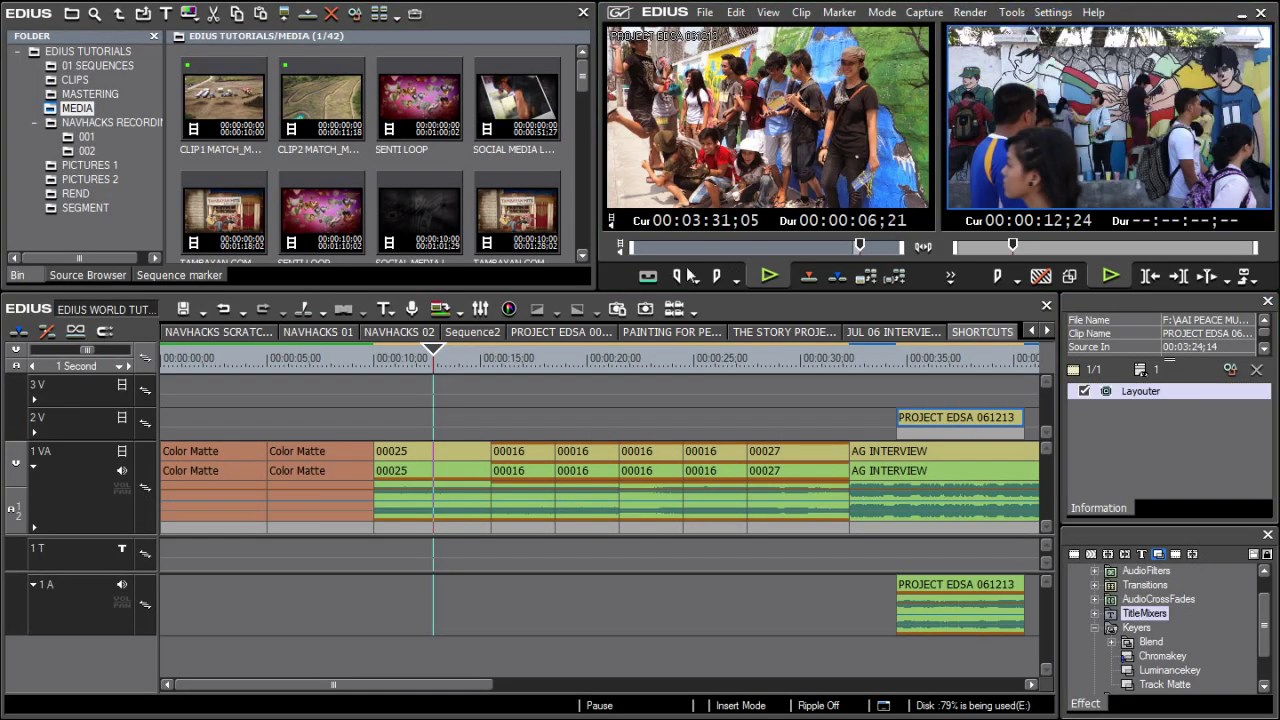
{"action": "left_click", "coordinate": [342, 222]}
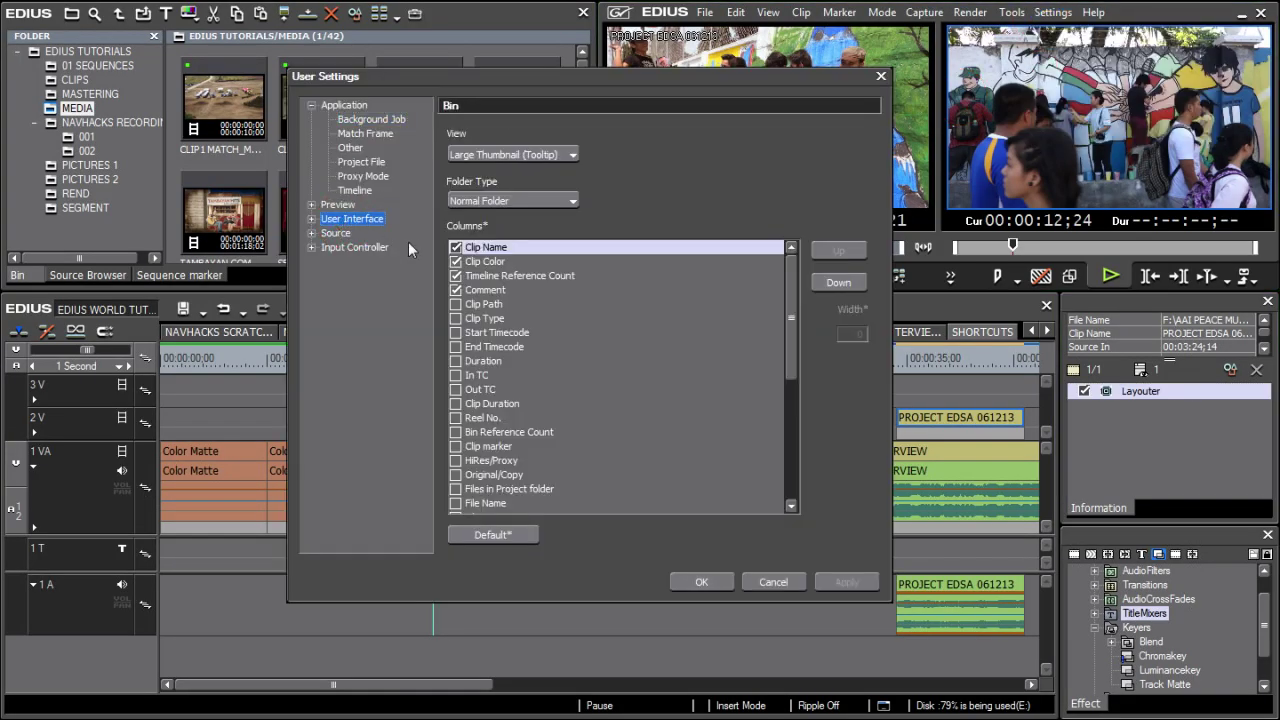
{"action": "left_click", "coordinate": [311, 219]}
{"action": "left_click", "coordinate": [377, 274]}
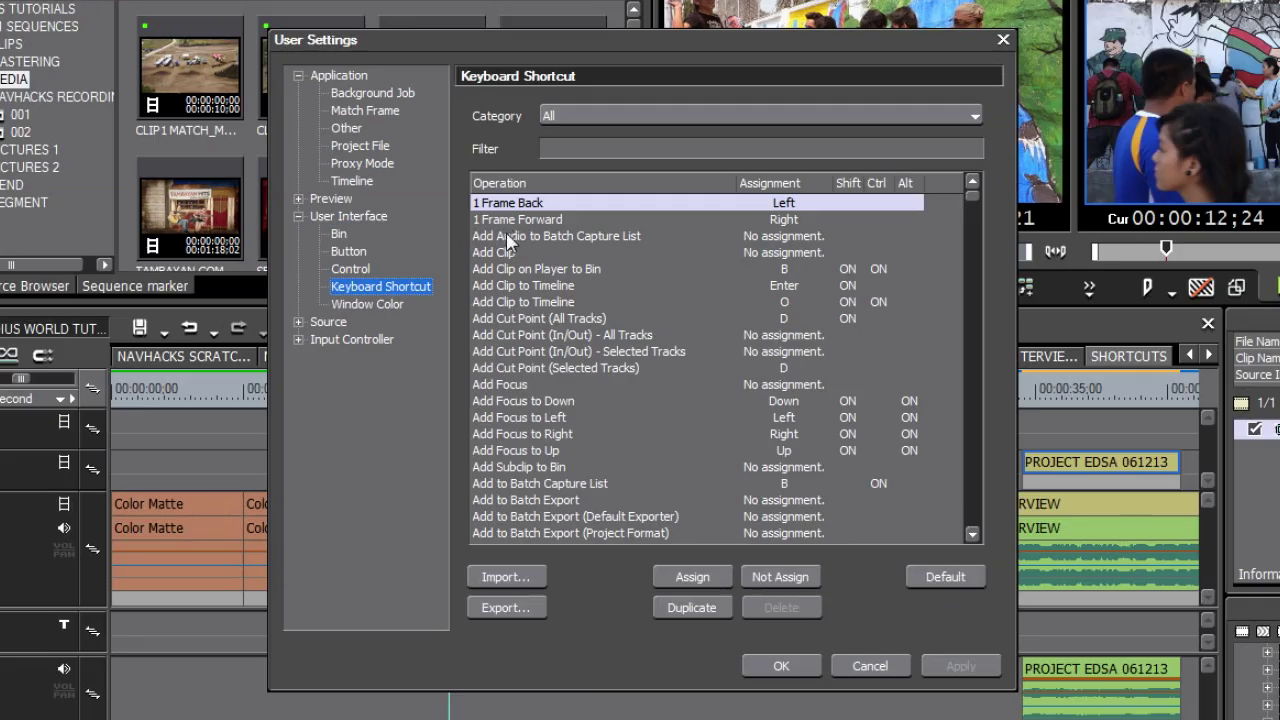
Show the shortcuts of the Edit category and the Timeline category, and return the category to All.
{"action": "left_click", "coordinate": [660, 118]}
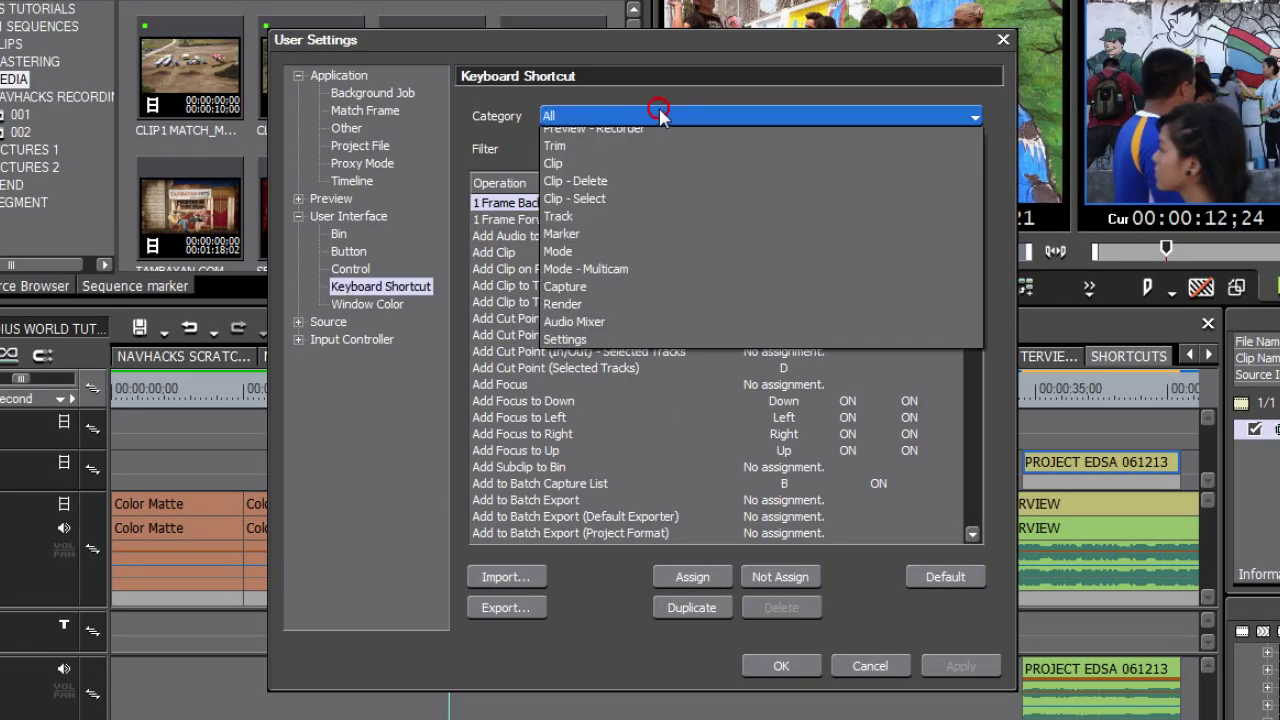
{"action": "left_click", "coordinate": [643, 154]}
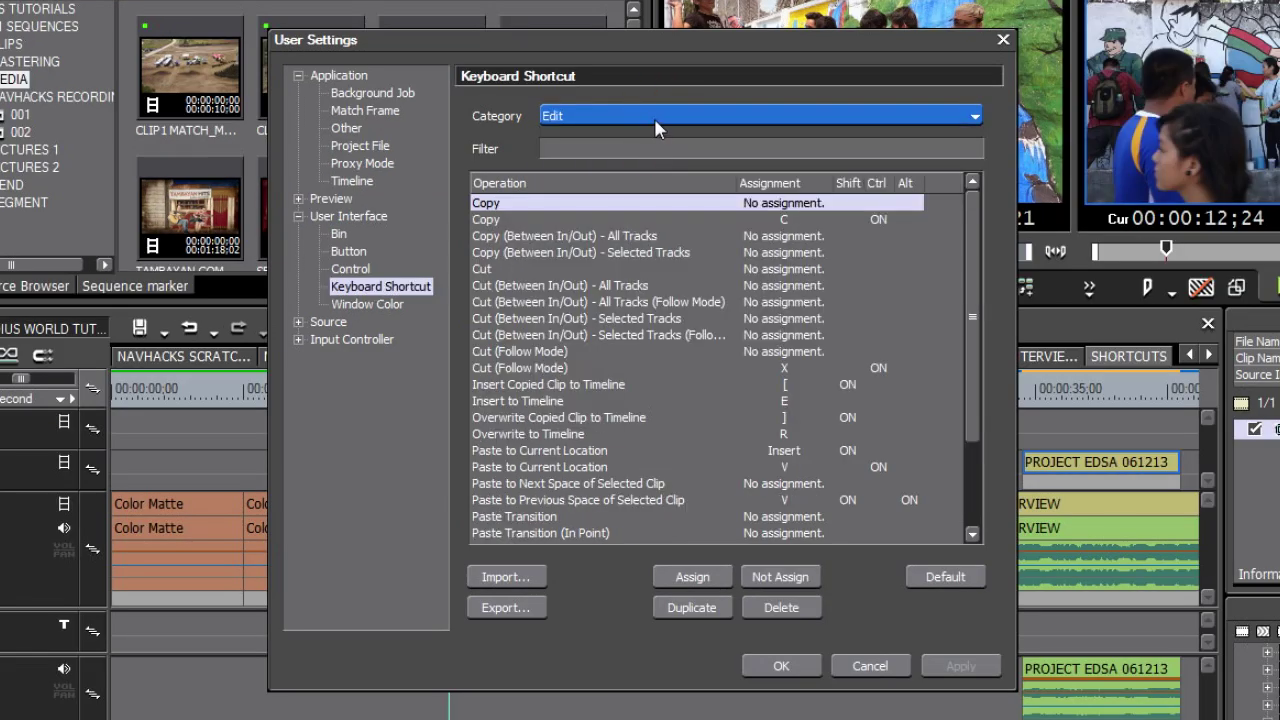
{"action": "left_click", "coordinate": [653, 116]}
{"action": "left_click", "coordinate": [626, 191]}
{"action": "left_click", "coordinate": [645, 116]}
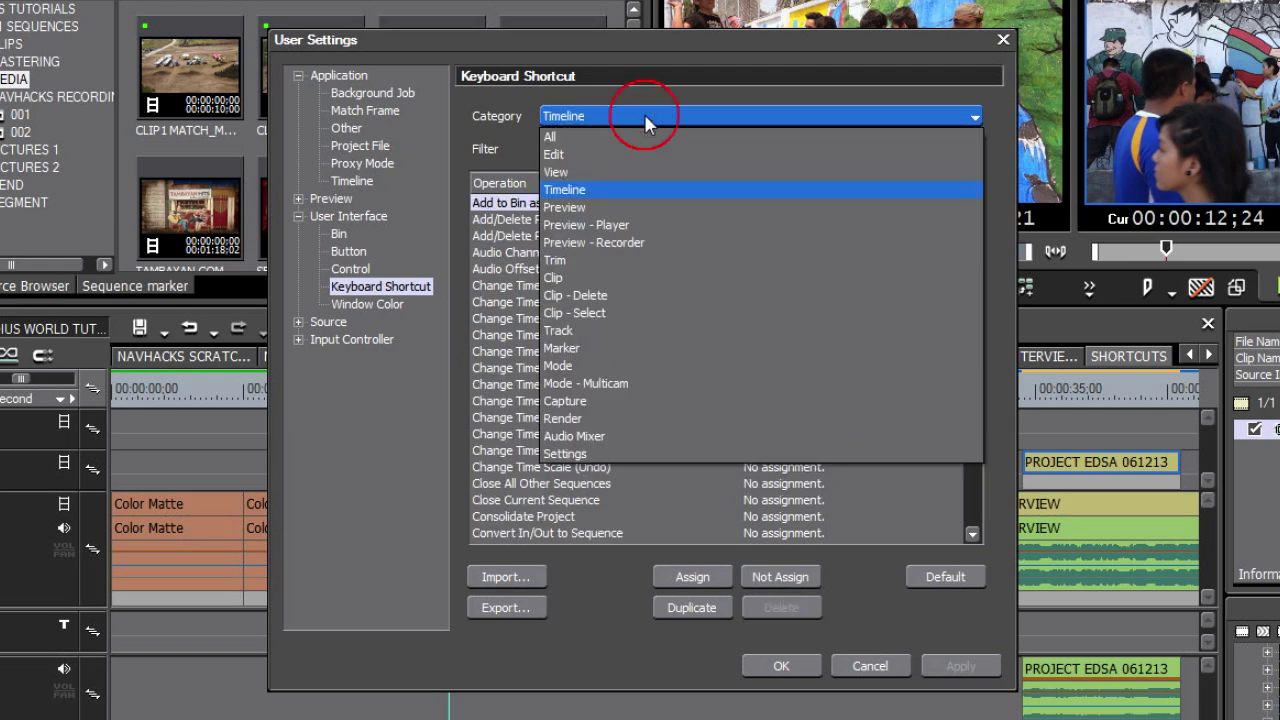
{"action": "left_click", "coordinate": [628, 137]}
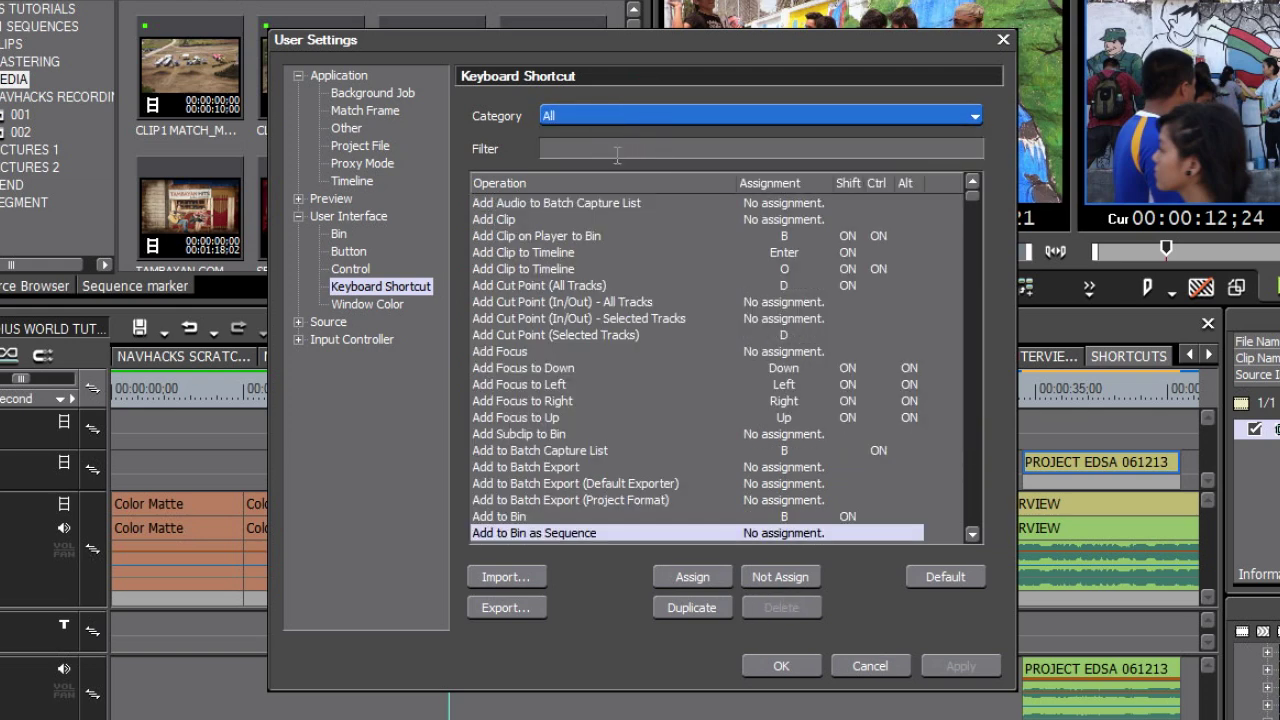
Filter the keyboard shortcut operations by the word "edit" and look over the list.
{"action": "left_click", "coordinate": [617, 152]}
{"action": "type", "text": "edit"}
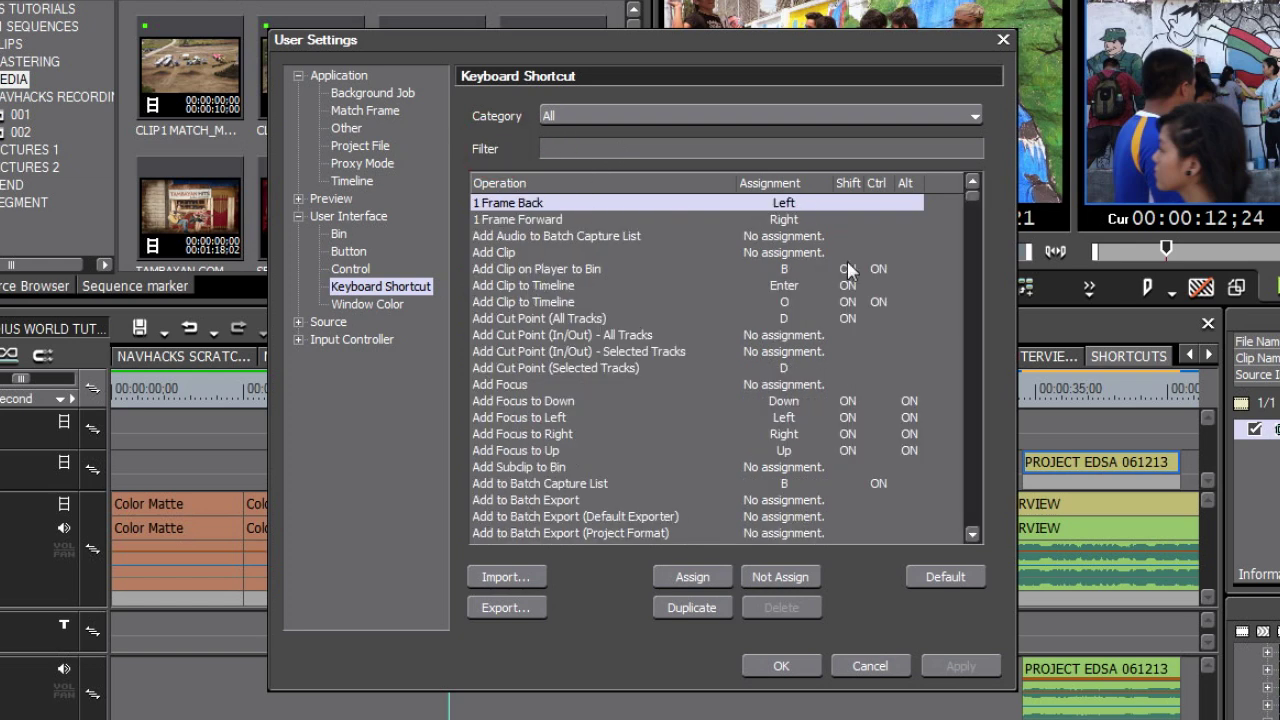
{"action": "mouse_move", "coordinate": [968, 198]}
{"action": "left_mouse_down"}
{"action": "mouse_move", "coordinate": [971, 233]}
{"action": "mouse_move", "coordinate": [972, 195]}
{"action": "left_mouse_up"}
View the Import and Export file dialogs for the shortcut set and leave them.
{"action": "left_click", "coordinate": [506, 580]}
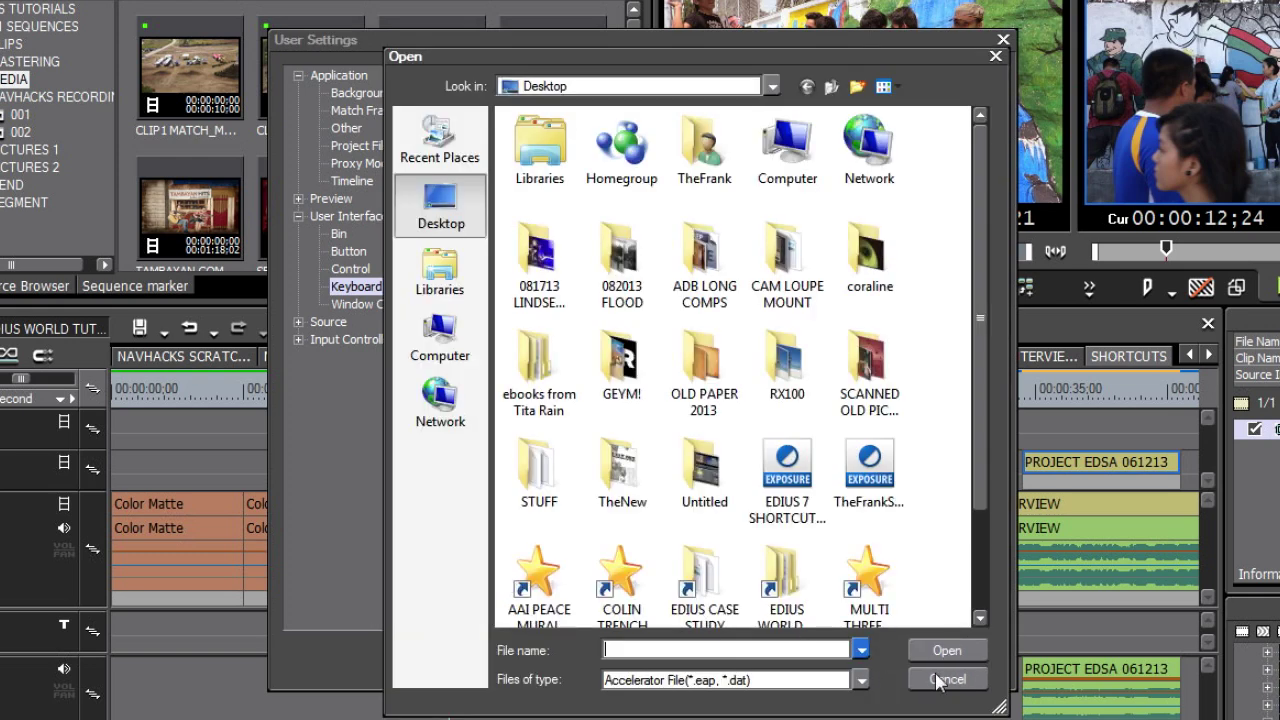
{"action": "left_click", "coordinate": [938, 680]}
{"action": "left_click", "coordinate": [503, 606]}
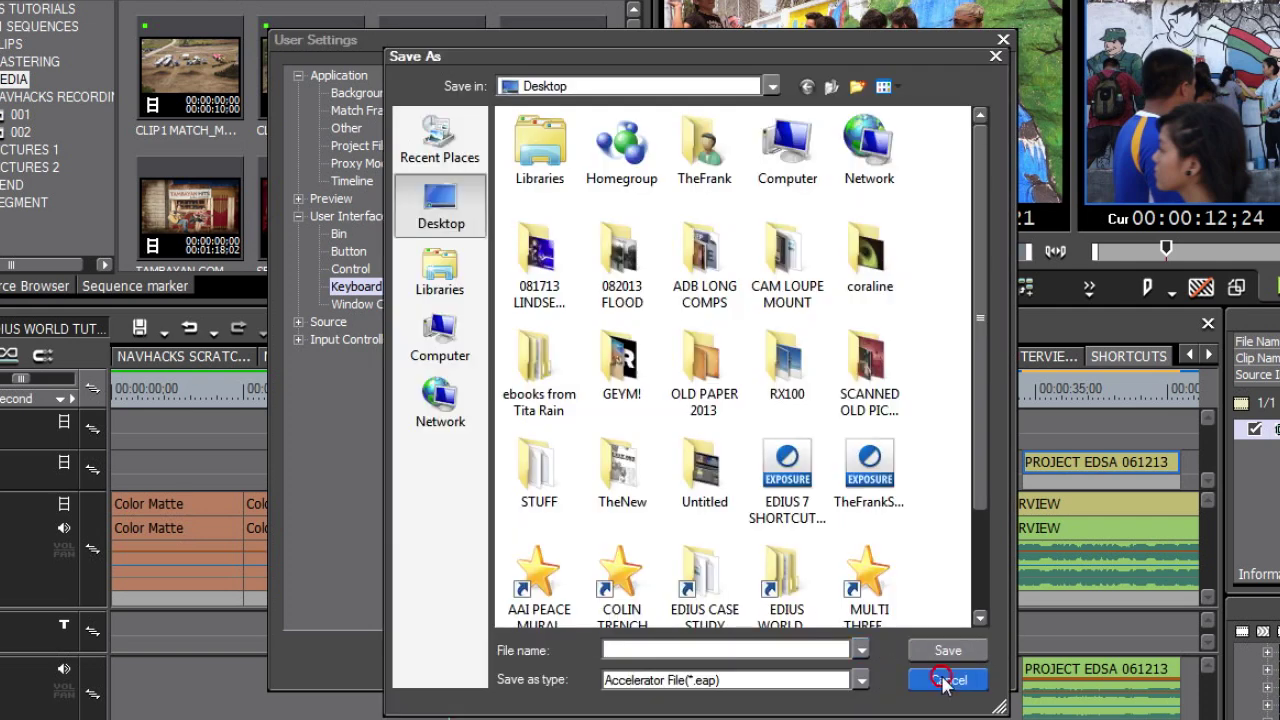
{"action": "left_click", "coordinate": [943, 680]}
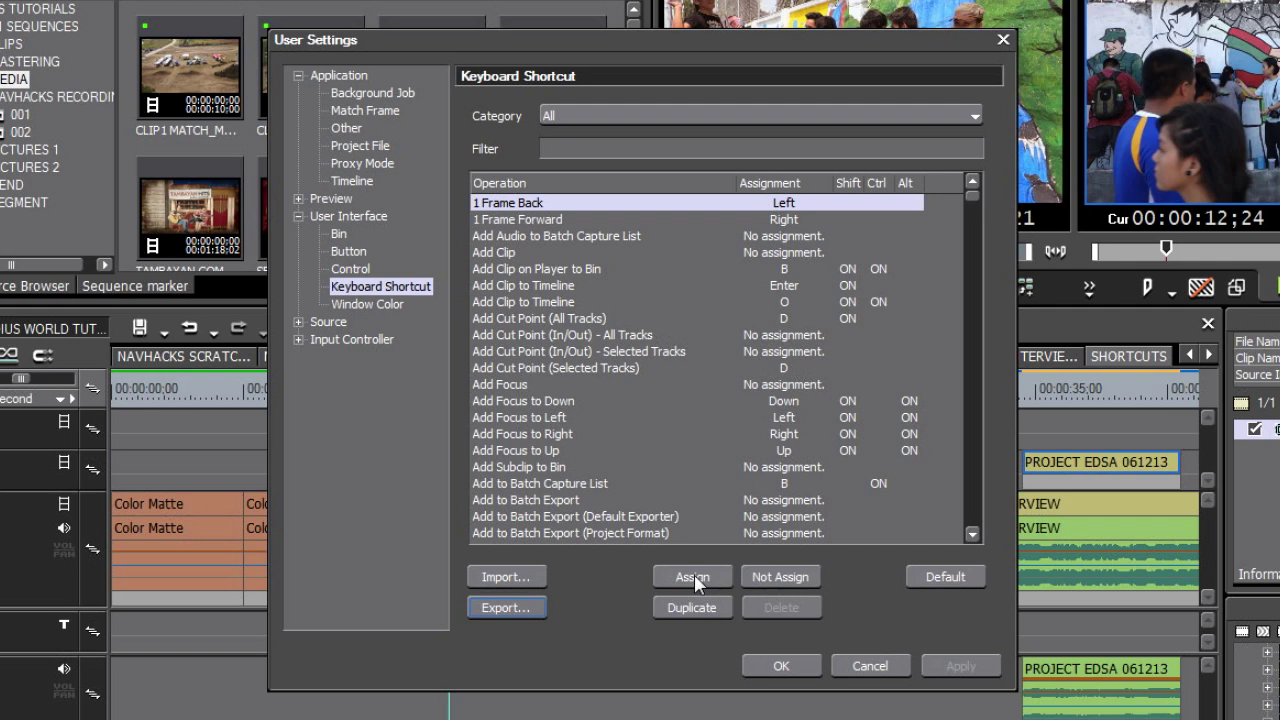
{"action": "left_click", "coordinate": [522, 609]}
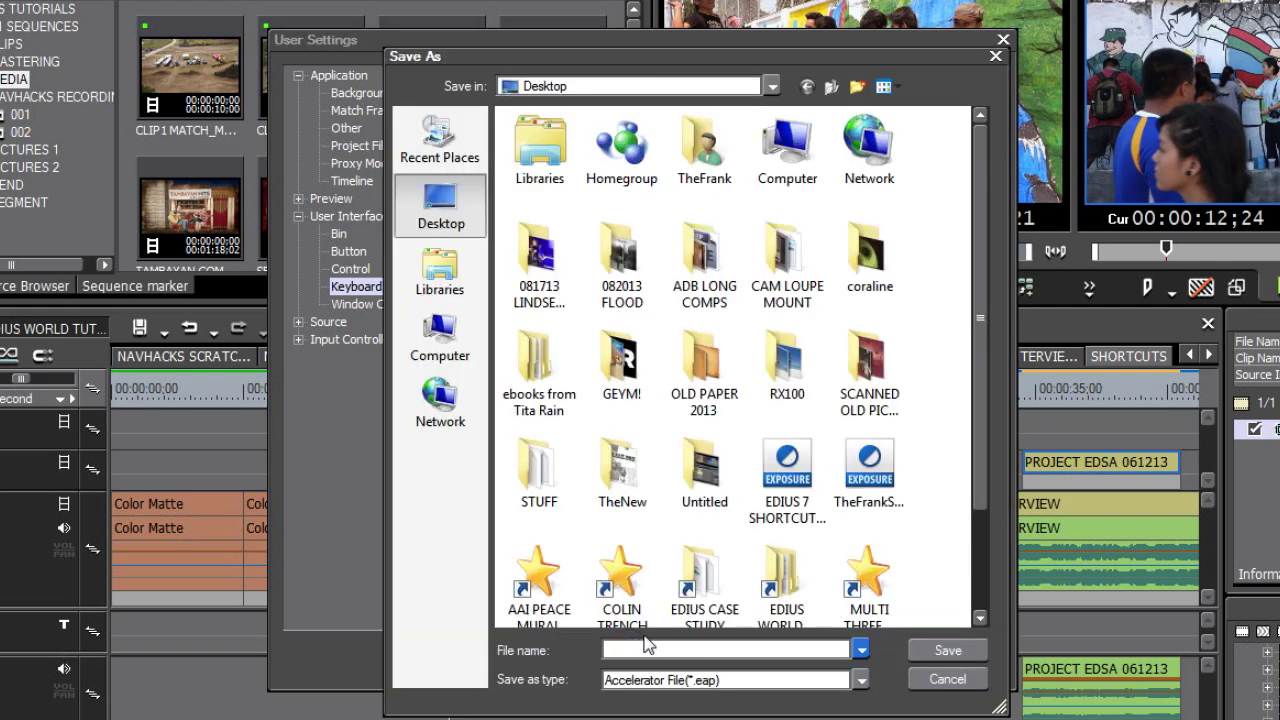
{"action": "key", "text": "Return"}
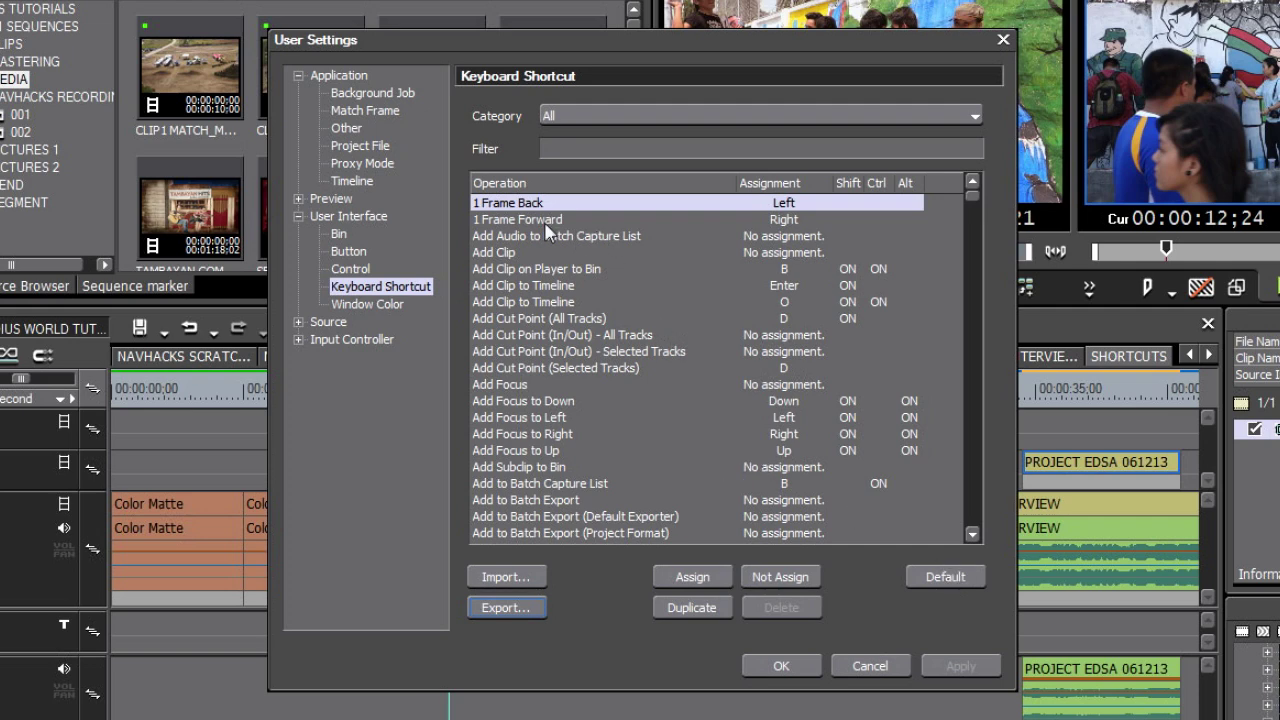
Assign the 9 key to the 1 Frame Back operation.
{"action": "left_click", "coordinate": [520, 203]}
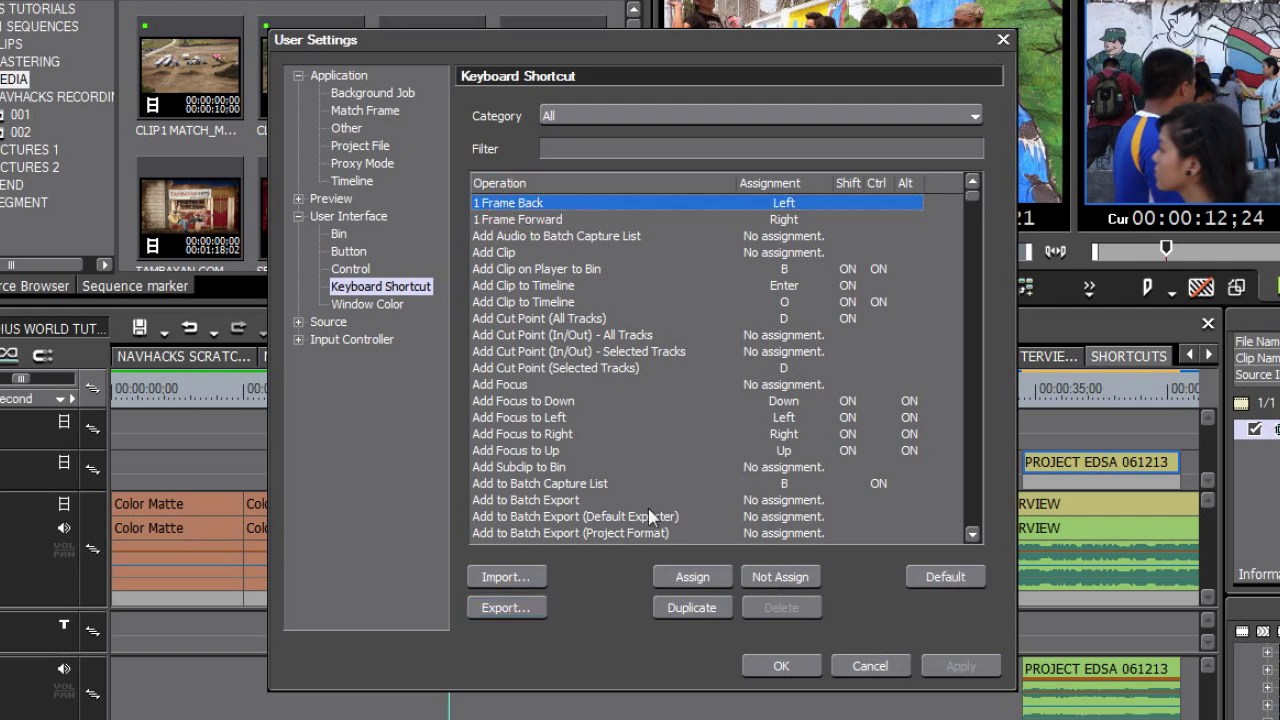
{"action": "left_click", "coordinate": [692, 577]}
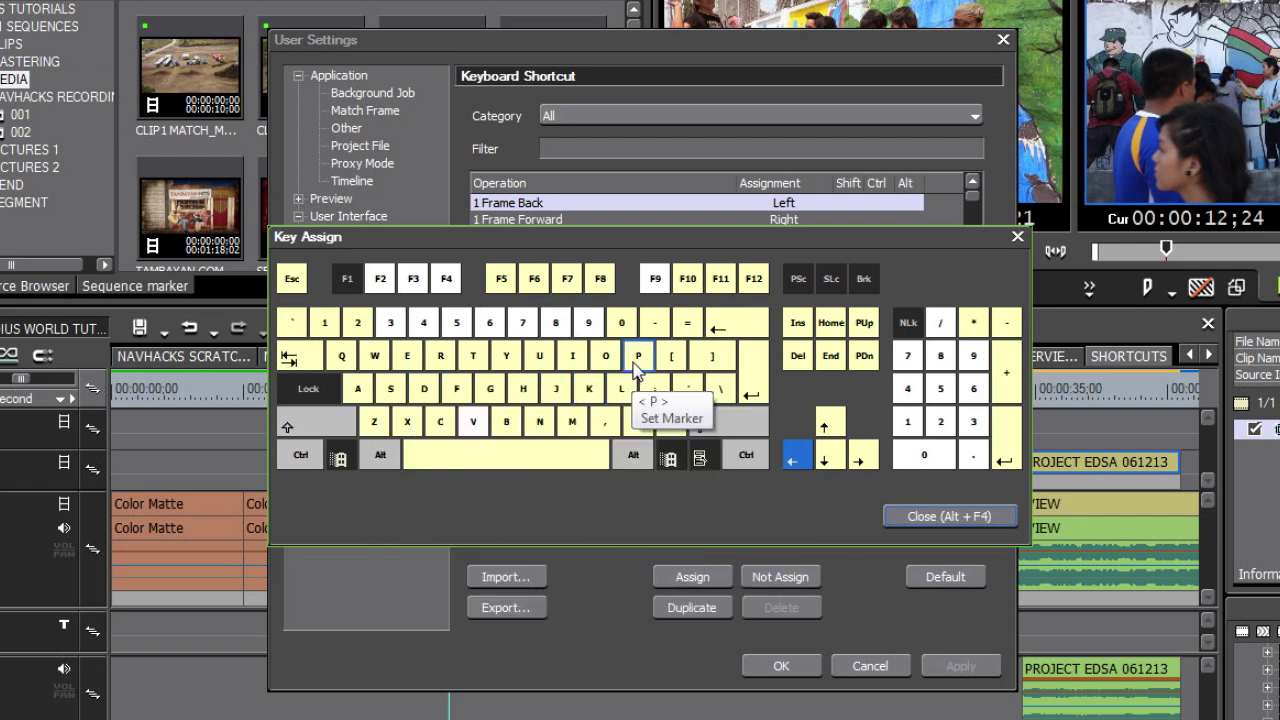
{"action": "left_click", "coordinate": [590, 326]}
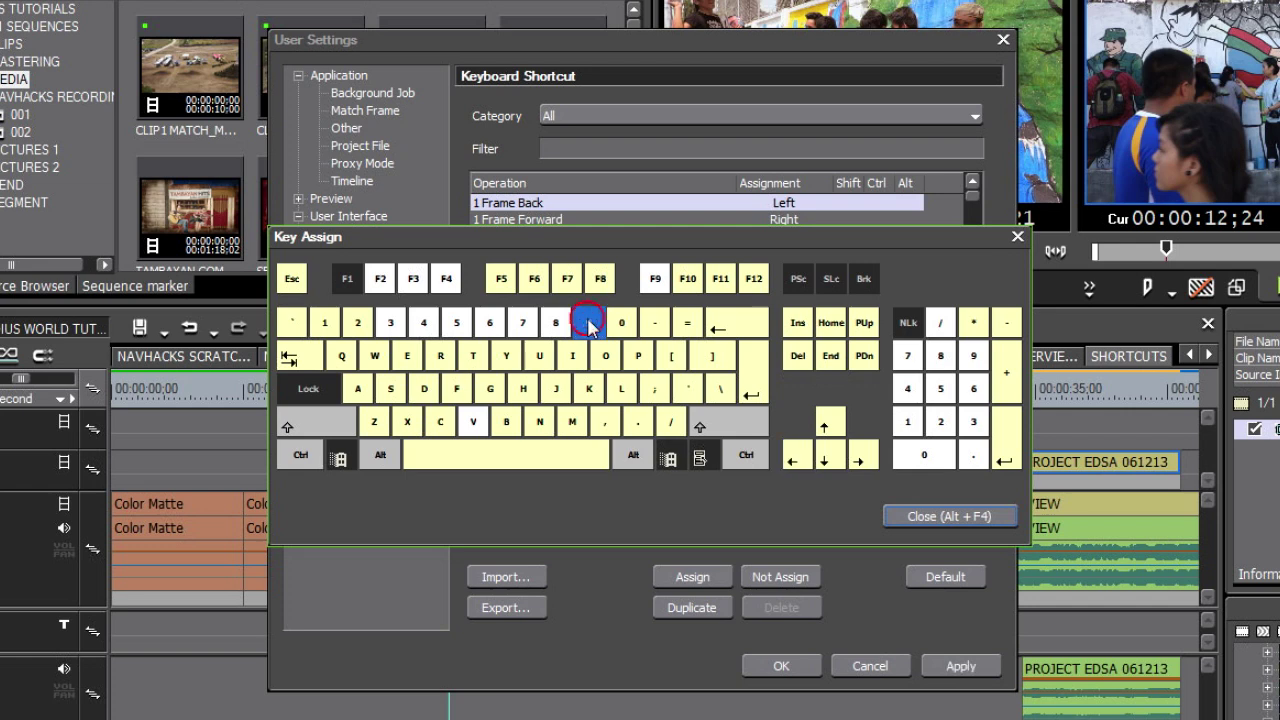
Examine which keys are free in combination with Ctrl, Alt and Shift in the key layout, and release the modifiers again.
{"action": "left_click", "coordinate": [302, 455]}
{"action": "left_click", "coordinate": [380, 455]}
{"action": "left_click", "coordinate": [303, 425]}
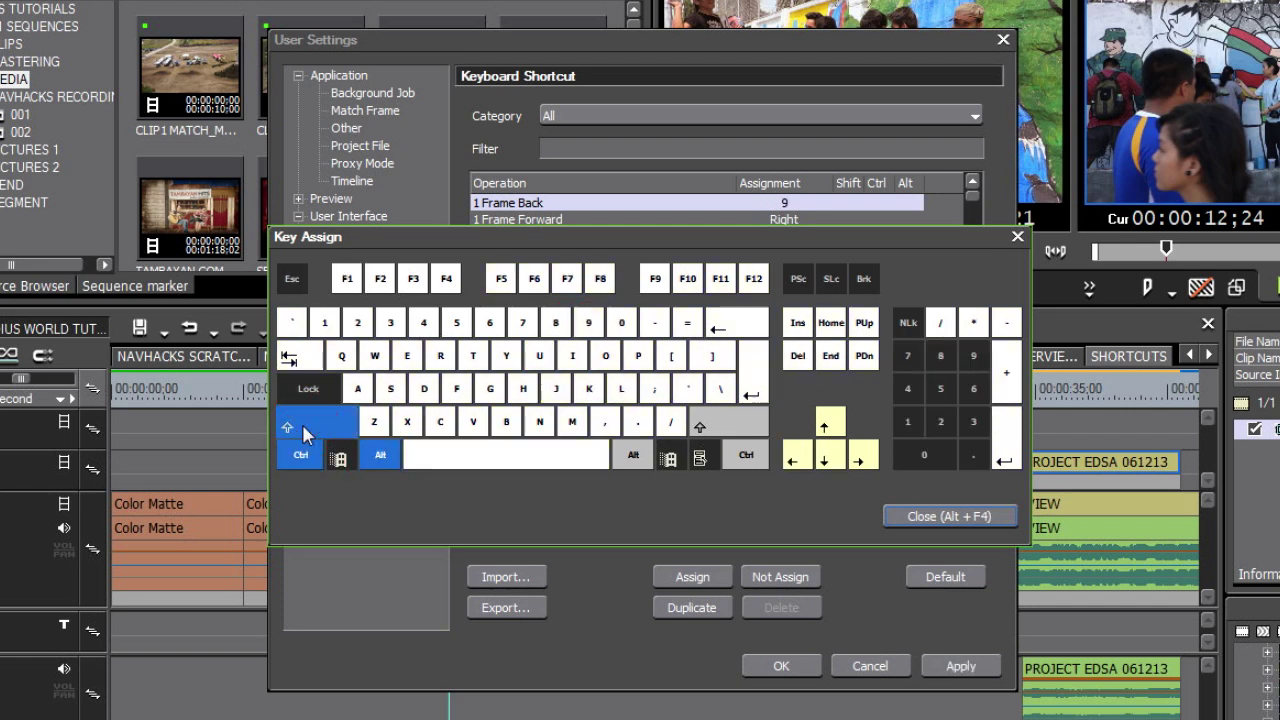
{"action": "left_click", "coordinate": [320, 428]}
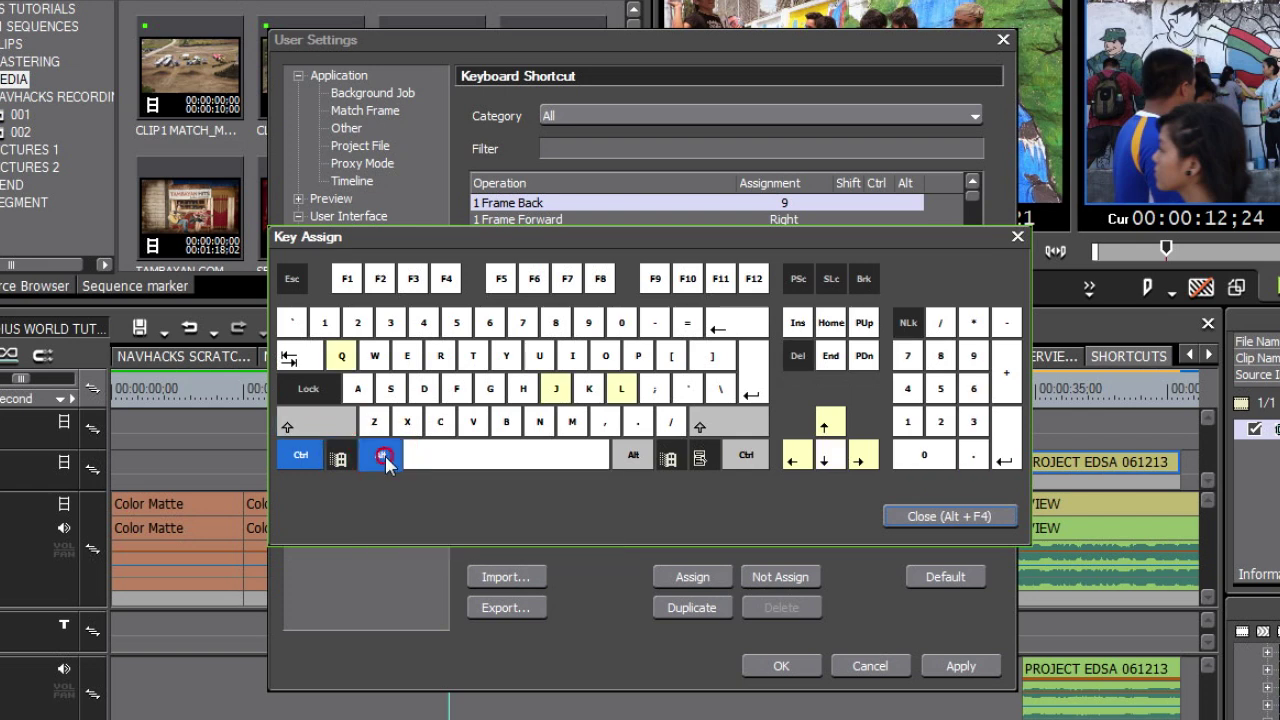
{"action": "left_click", "coordinate": [380, 455]}
{"action": "left_click", "coordinate": [288, 454]}
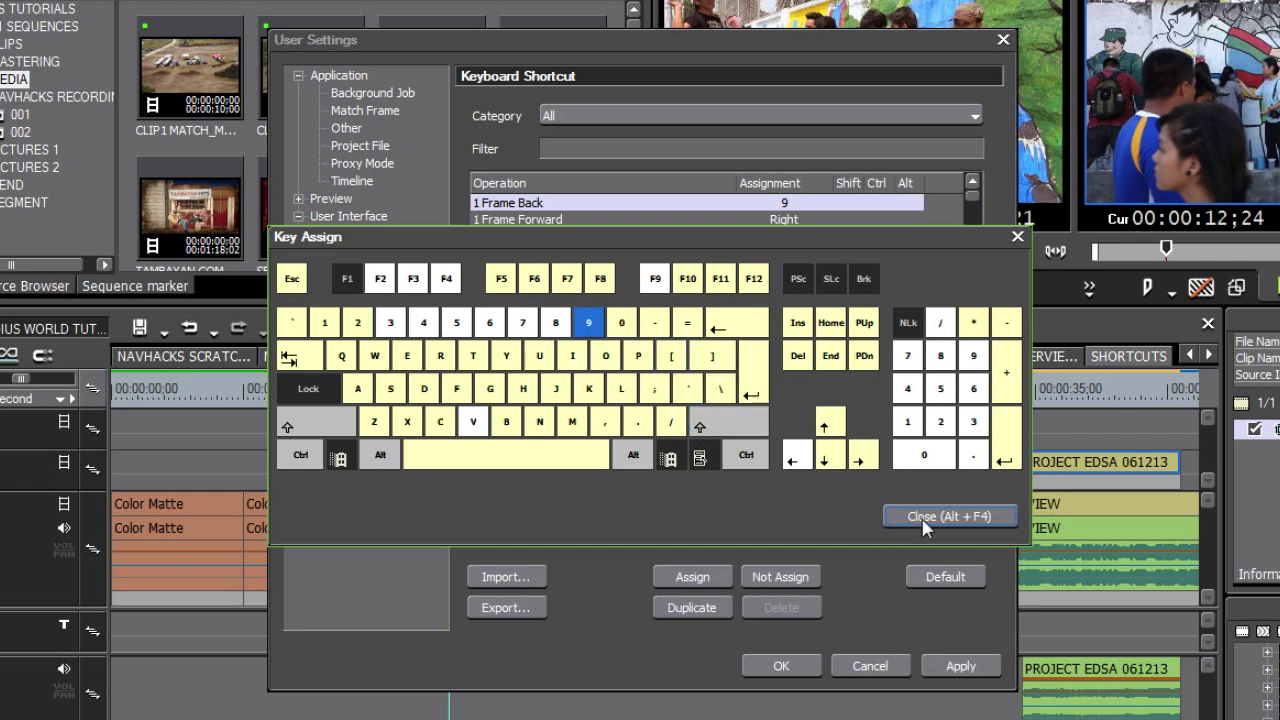
Try to assign the P key to 1 Frame Back, decline replacing Set Marker, and close the Key Assign dialog.
{"action": "left_click", "coordinate": [639, 356]}
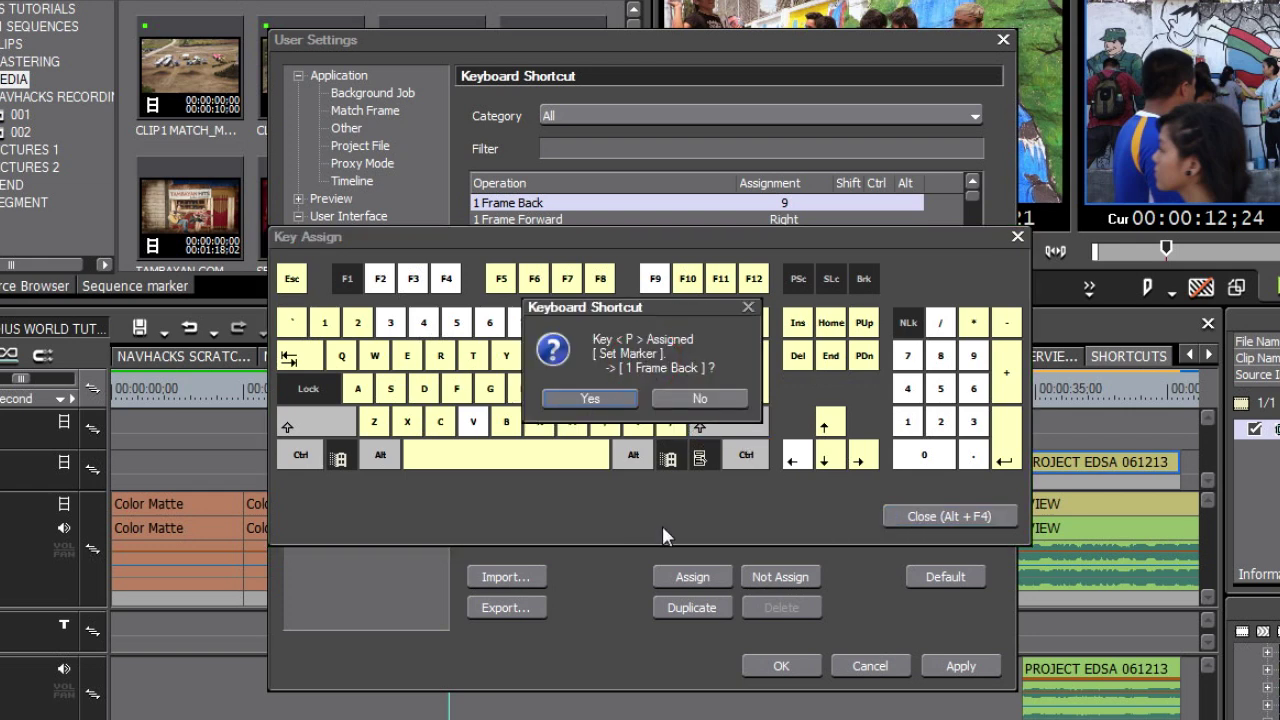
{"action": "left_click", "coordinate": [700, 398]}
{"action": "left_click", "coordinate": [938, 518]}
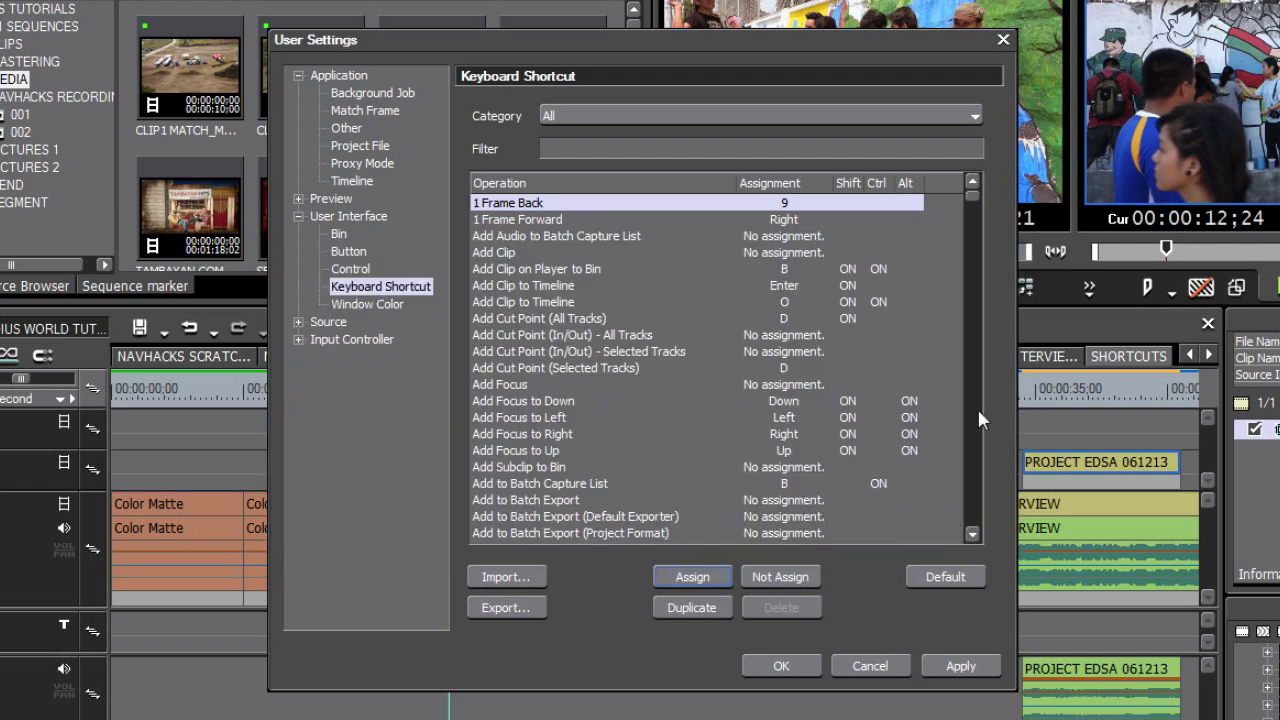
Look through the shortcut list for operations without an assigned key, such as All Track Height and the Audio Mixer modes.
{"action": "left_click_drag", "start_coordinate": [974, 196], "coordinate": [974, 206]}
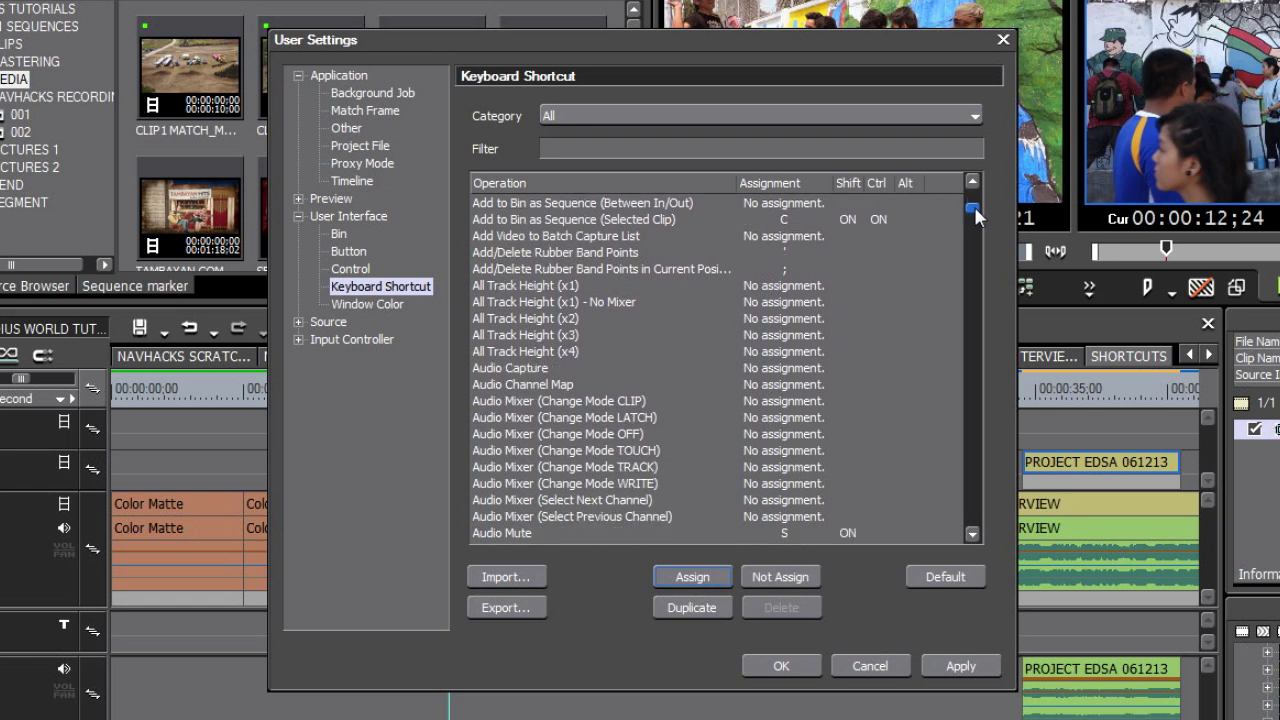
{"action": "left_click", "coordinate": [776, 284]}
{"action": "left_click", "coordinate": [785, 318]}
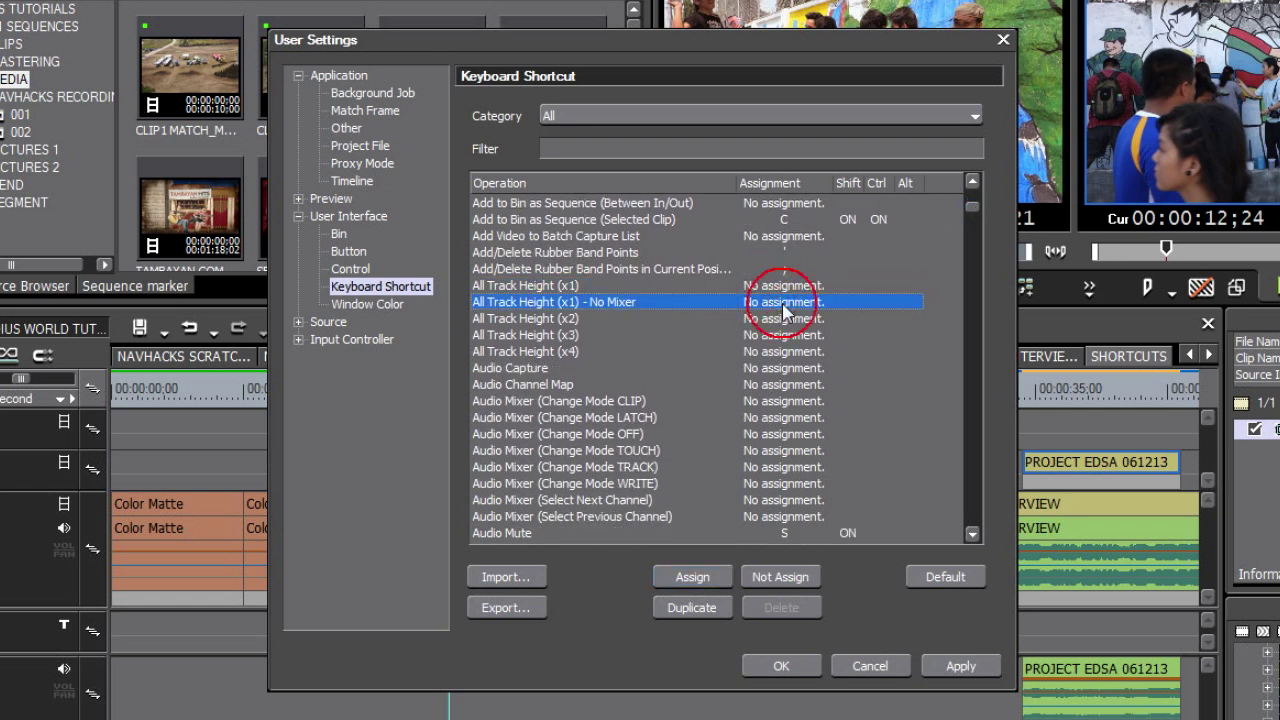
{"action": "left_click", "coordinate": [788, 336]}
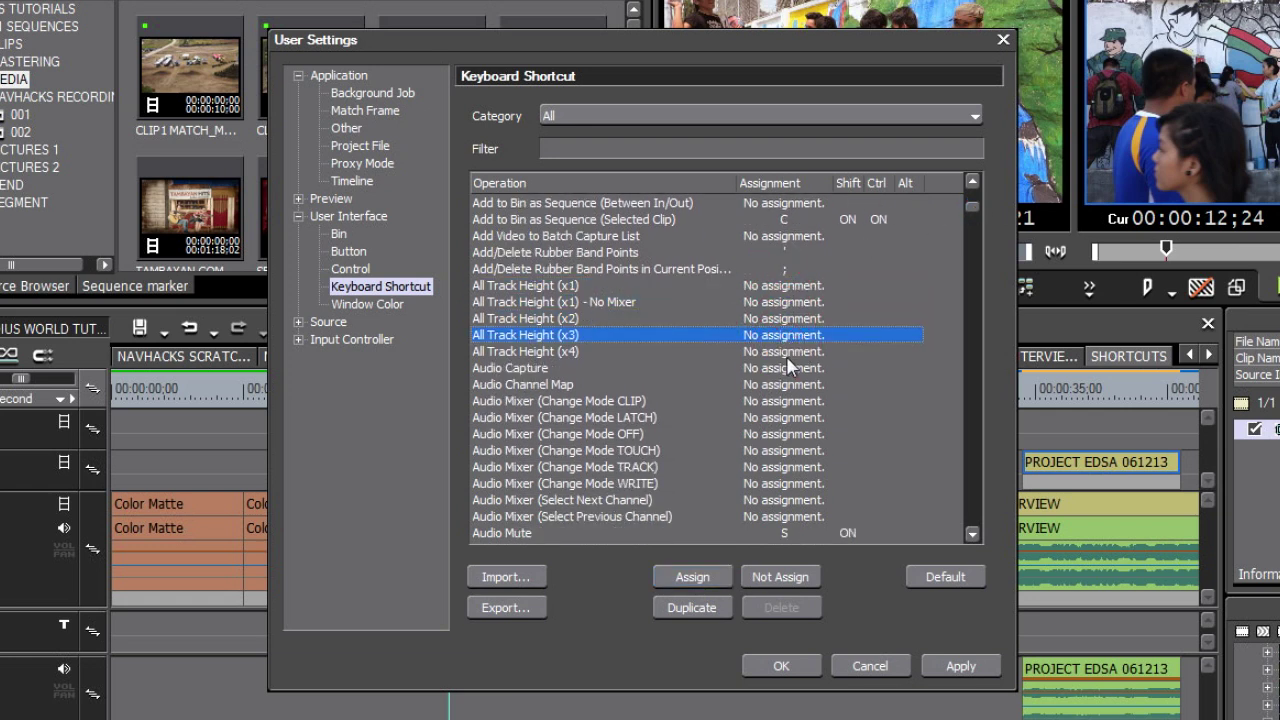
{"action": "left_click", "coordinate": [786, 351]}
{"action": "left_click", "coordinate": [781, 371]}
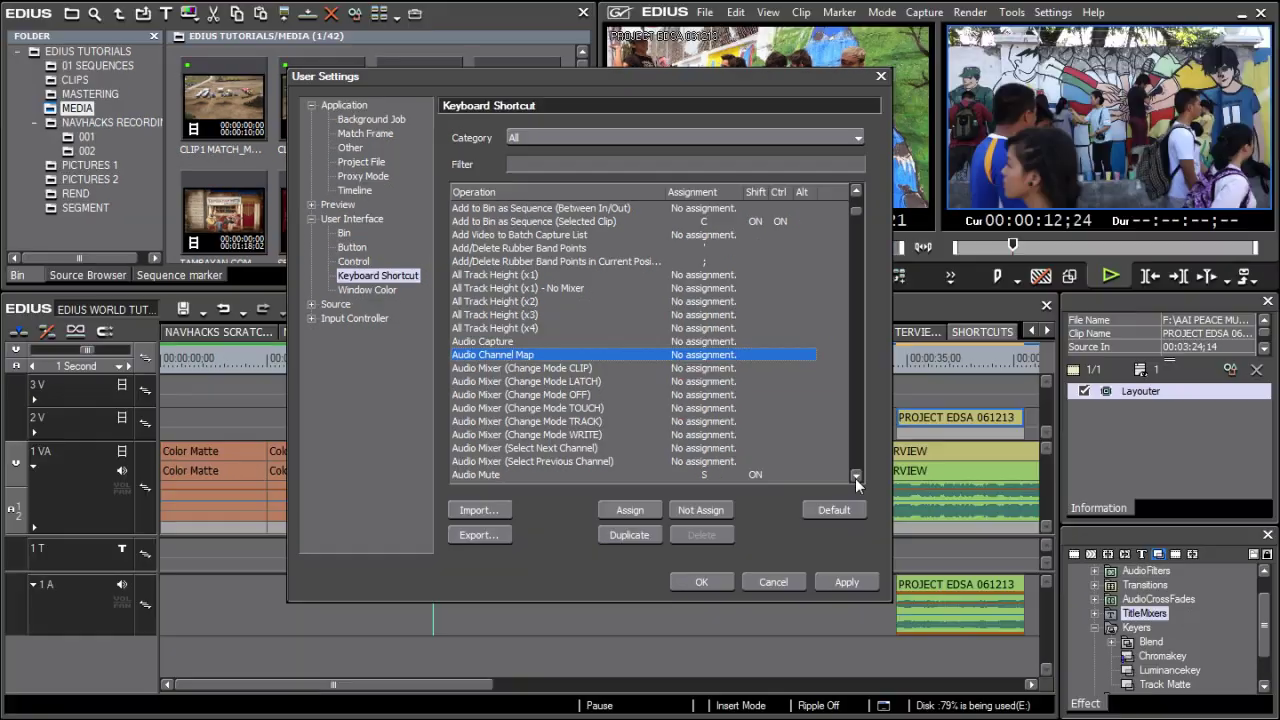
{"action": "left_click", "coordinate": [972, 534]}
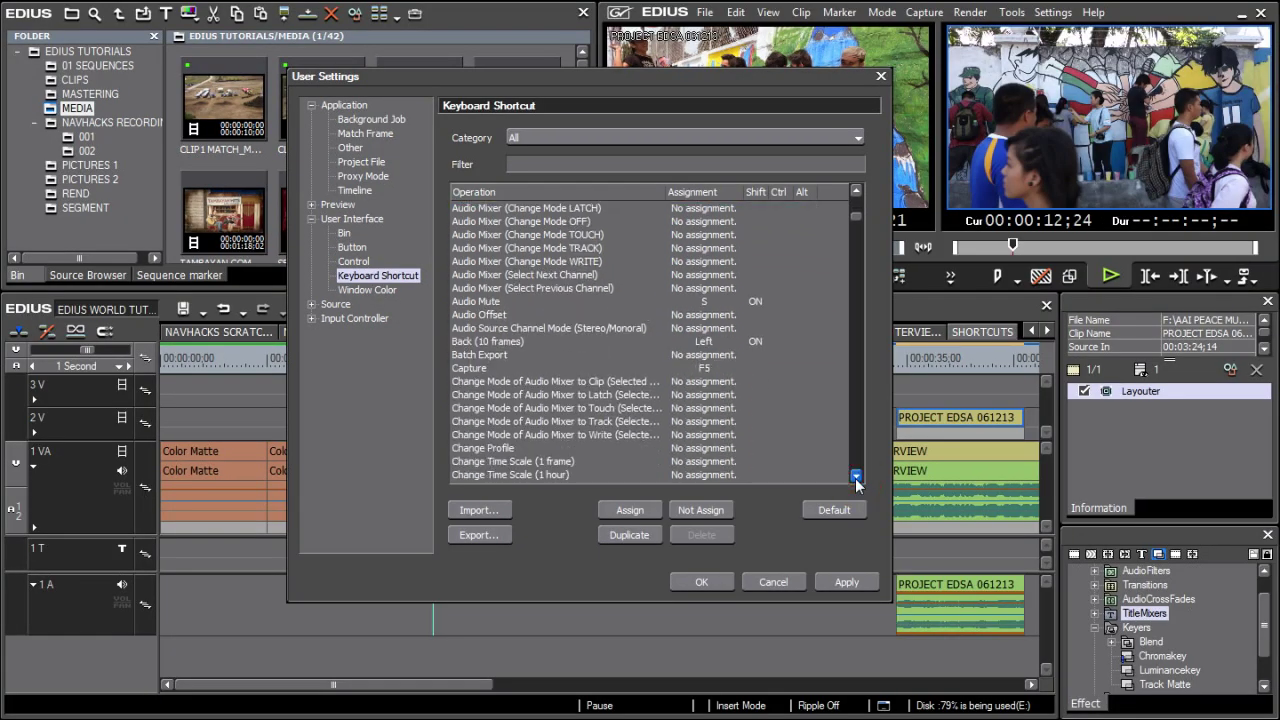
{"action": "left_click_drag", "start_coordinate": [856, 478], "coordinate": [856, 478]}
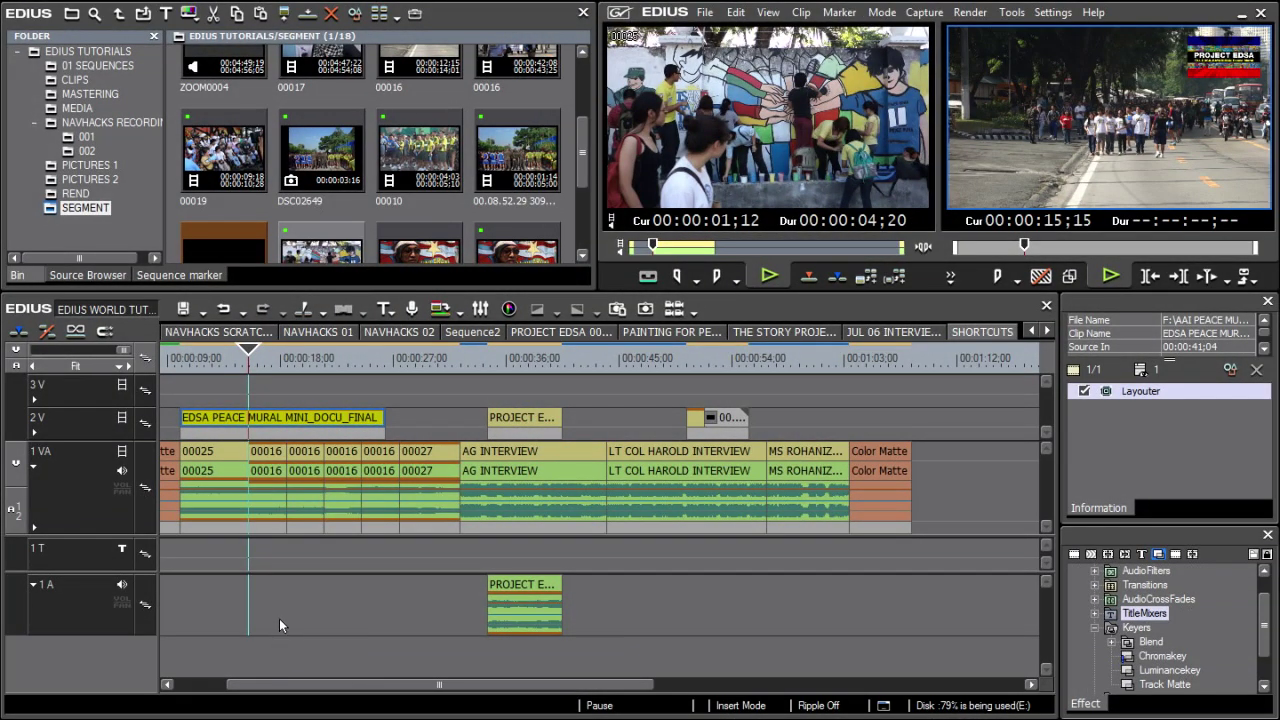
Zoom the timeline in and out around the playhead and fit the whole sequence in view.
{"action": "left_click", "coordinate": [248, 355]}
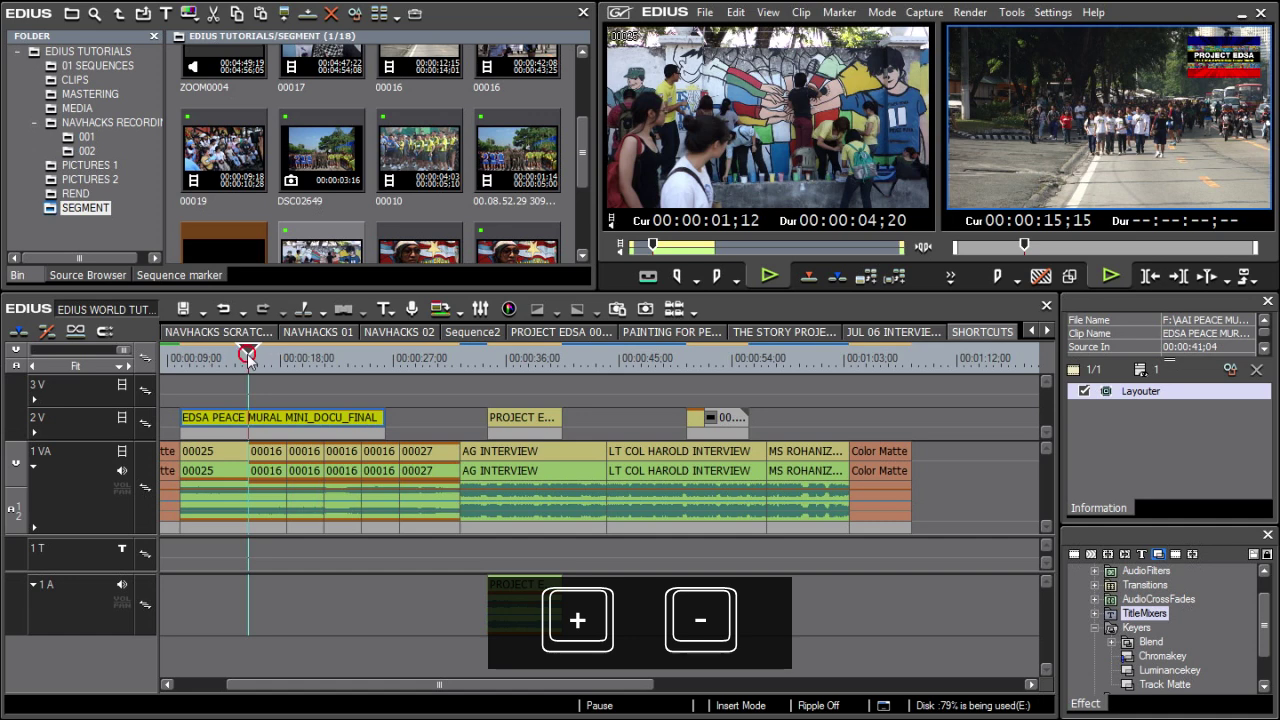
{"action": "key", "text": "plus"}
{"action": "key", "text": "plus"}
{"action": "key", "text": "minus"}
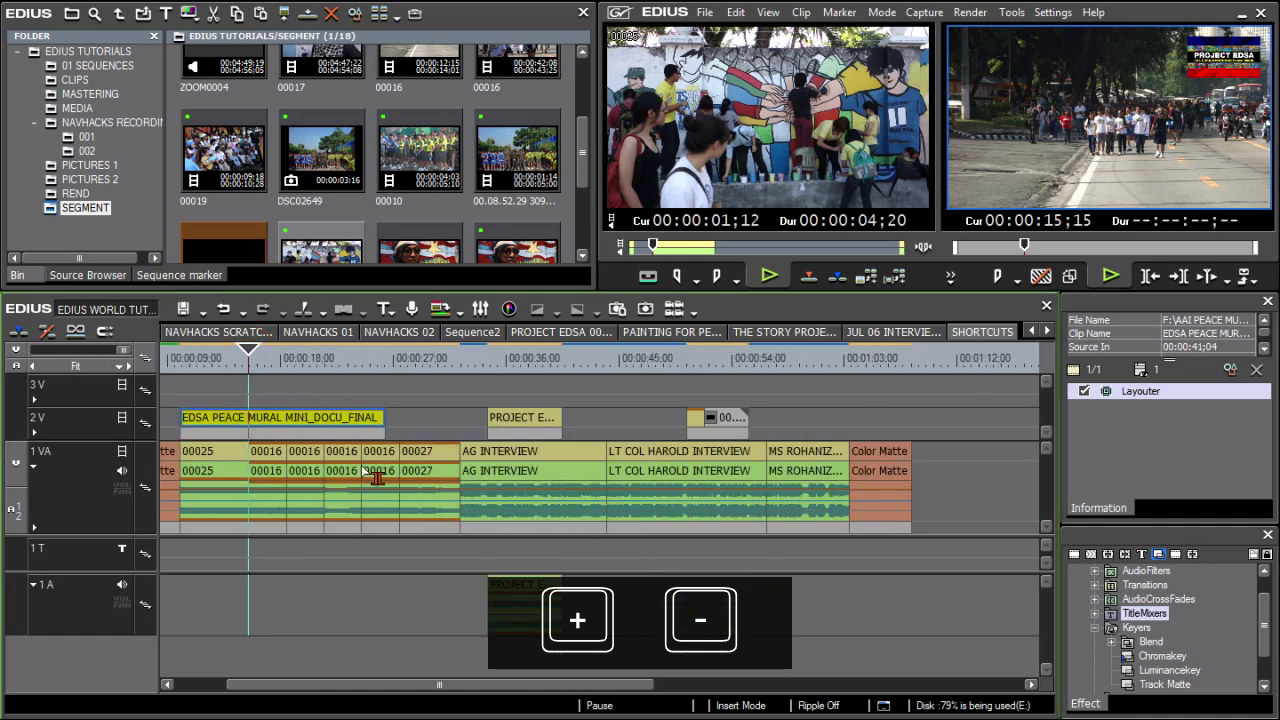
{"action": "scroll", "coordinate": [366, 466], "scroll_direction": "up", "scroll_amount": 5, "text": "ctrl"}
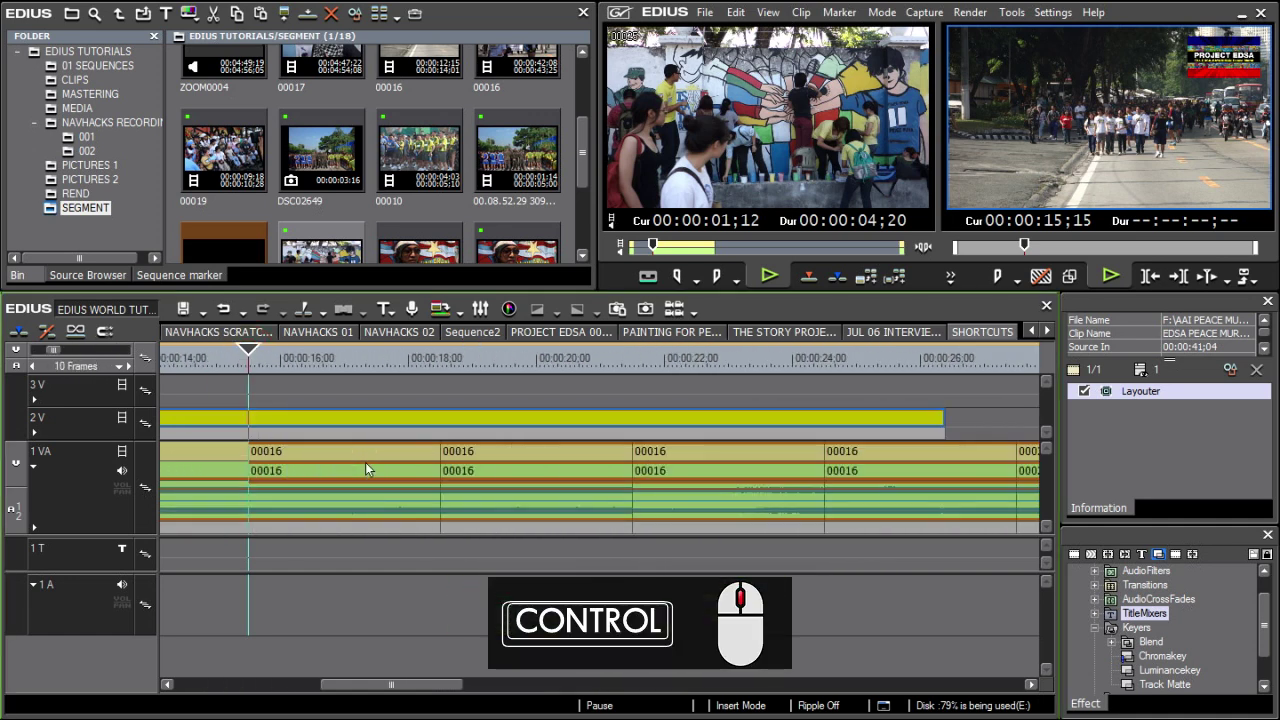
{"action": "scroll", "coordinate": [365, 462], "scroll_direction": "down", "scroll_amount": 5, "text": "ctrl"}
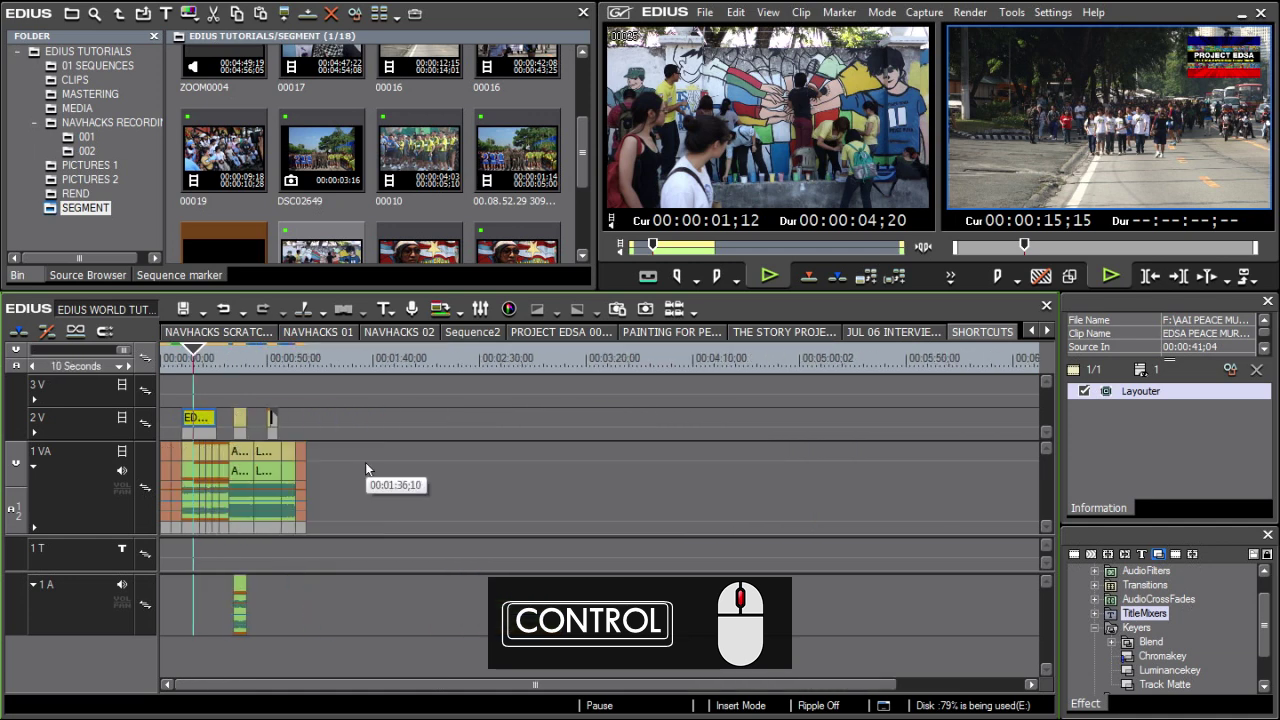
{"action": "scroll", "coordinate": [365, 462], "scroll_direction": "up", "scroll_amount": 3, "text": "ctrl"}
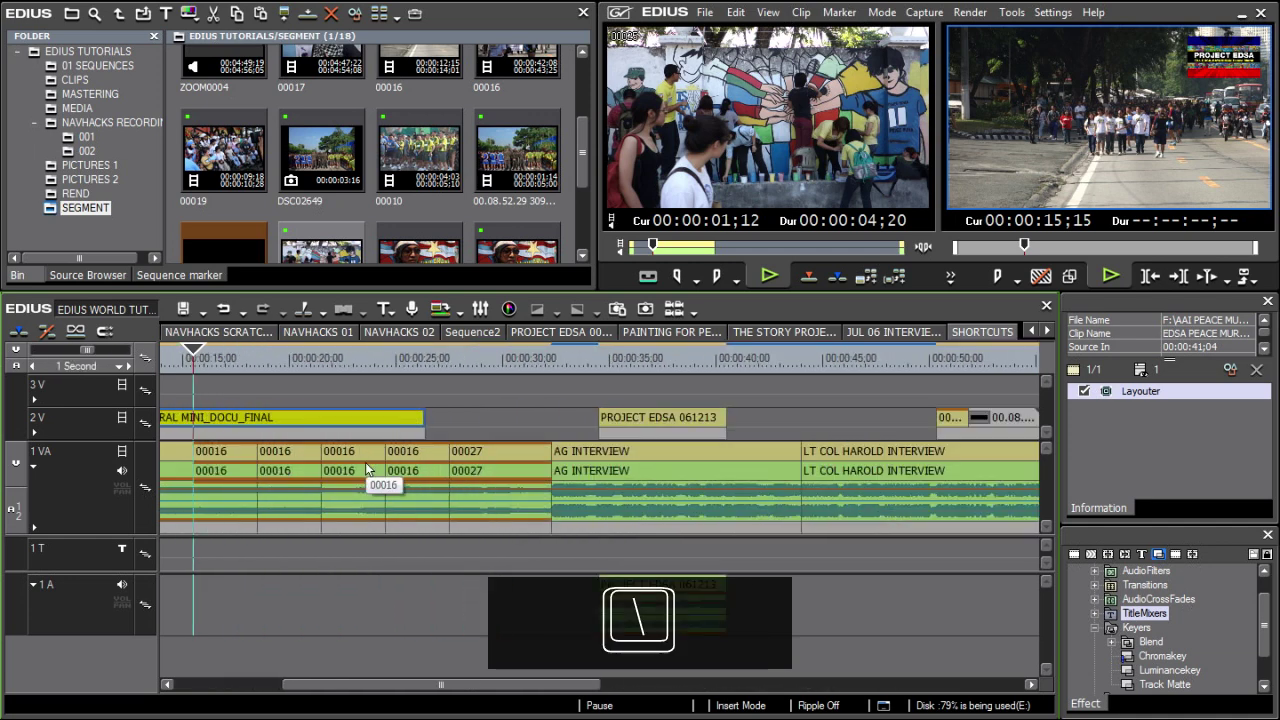
{"action": "key", "text": "ctrl+9"}
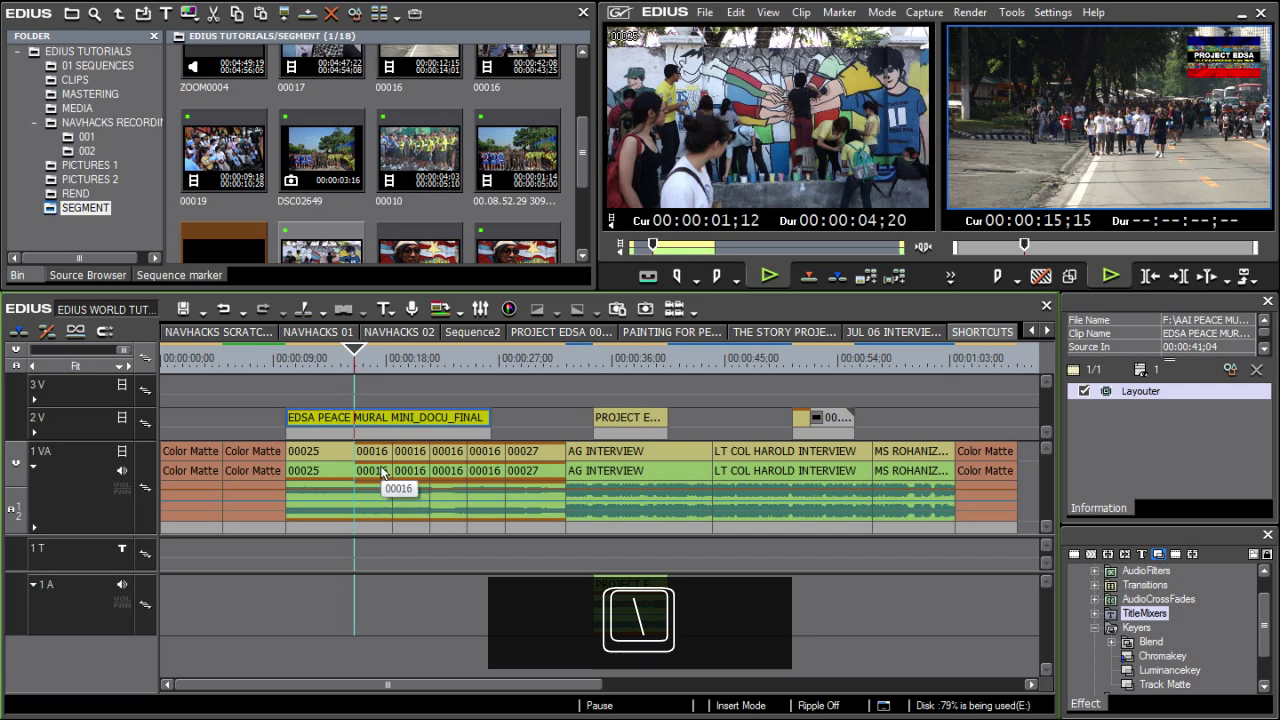
Move the playhead forward one edit point at a time to the start of the AG INTERVIEW clip.
{"action": "key", "text": "s"}
{"action": "key", "text": "s"}
{"action": "key", "text": "s"}
{"action": "key", "text": "s"}
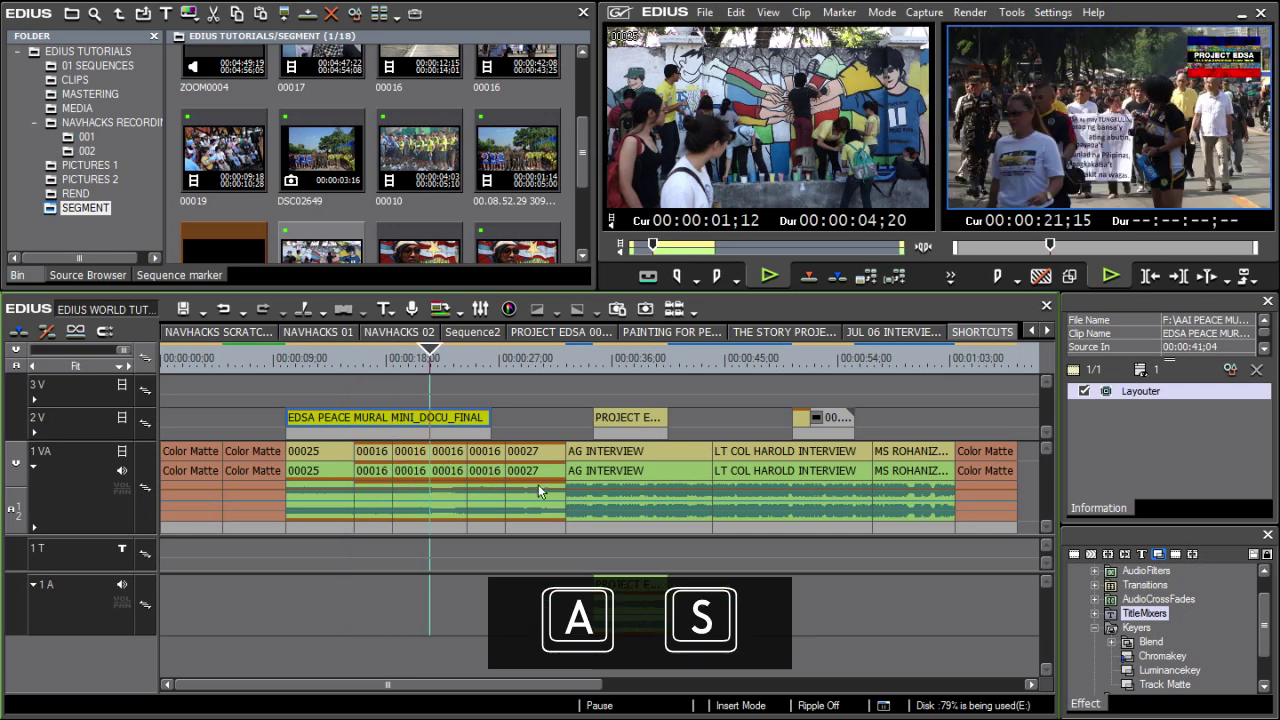
{"action": "key", "text": "s"}
{"action": "key", "text": "s"}
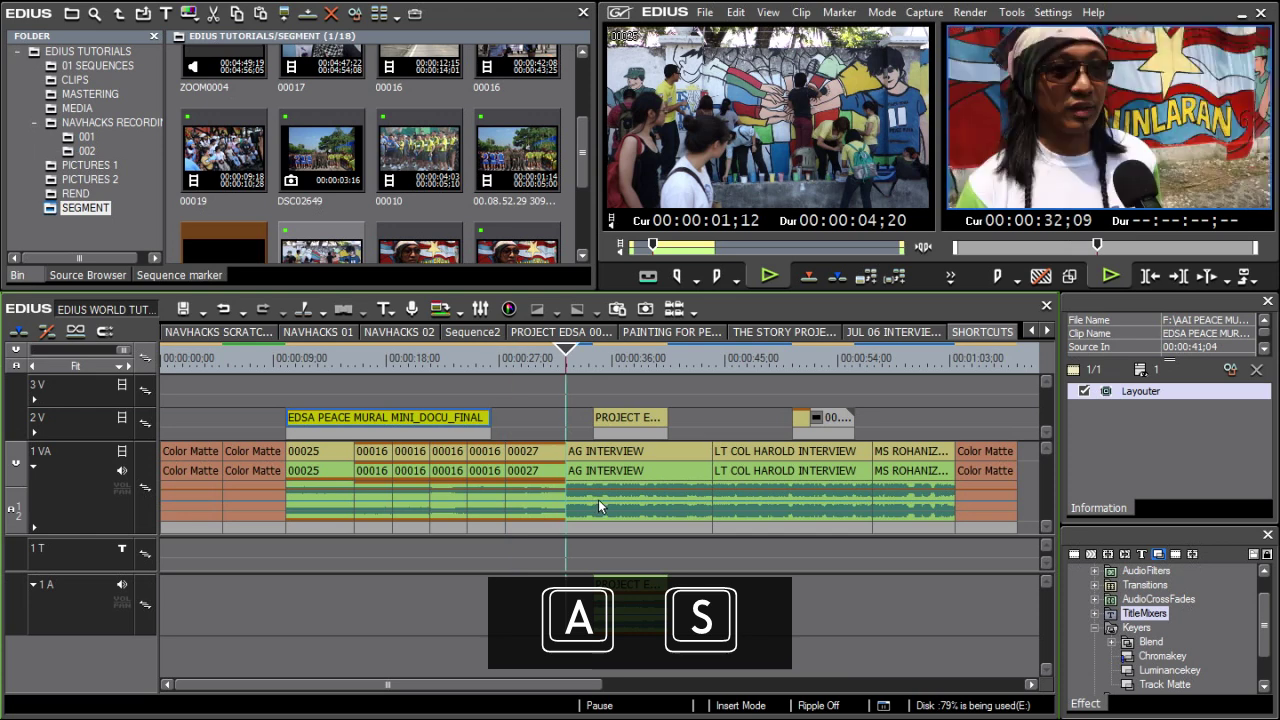
Step the playhead back through the previous edit points from the AG INTERVIEW clip into the 00016 clips.
{"action": "key", "text": "a"}
{"action": "key", "text": "a"}
{"action": "key", "text": "a"}
{"action": "key", "text": "a"}
{"action": "key", "text": "a"}
{"action": "key", "text": "a"}
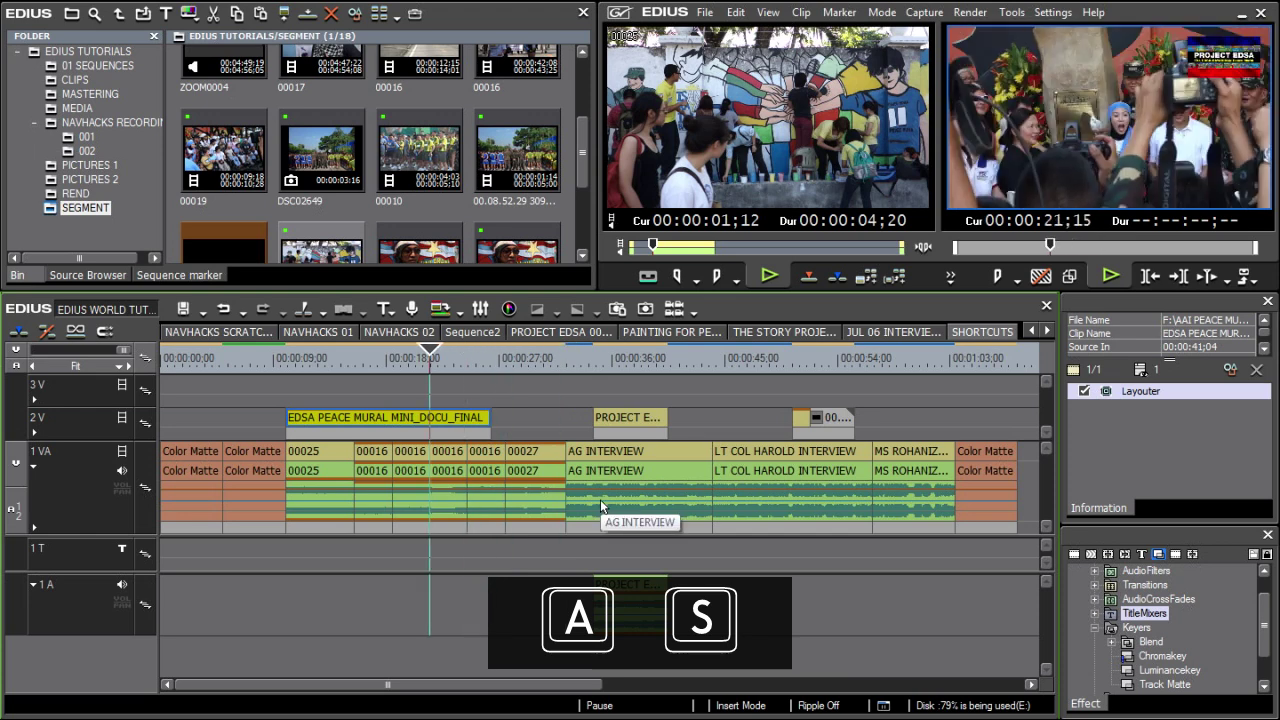
Split clip 00025 on track 1 VA at 00:00:12;17, and split the clips on all tracks at 00:00:14;01.
{"action": "key", "text": "d"}
{"action": "left_click", "coordinate": [319, 363]}
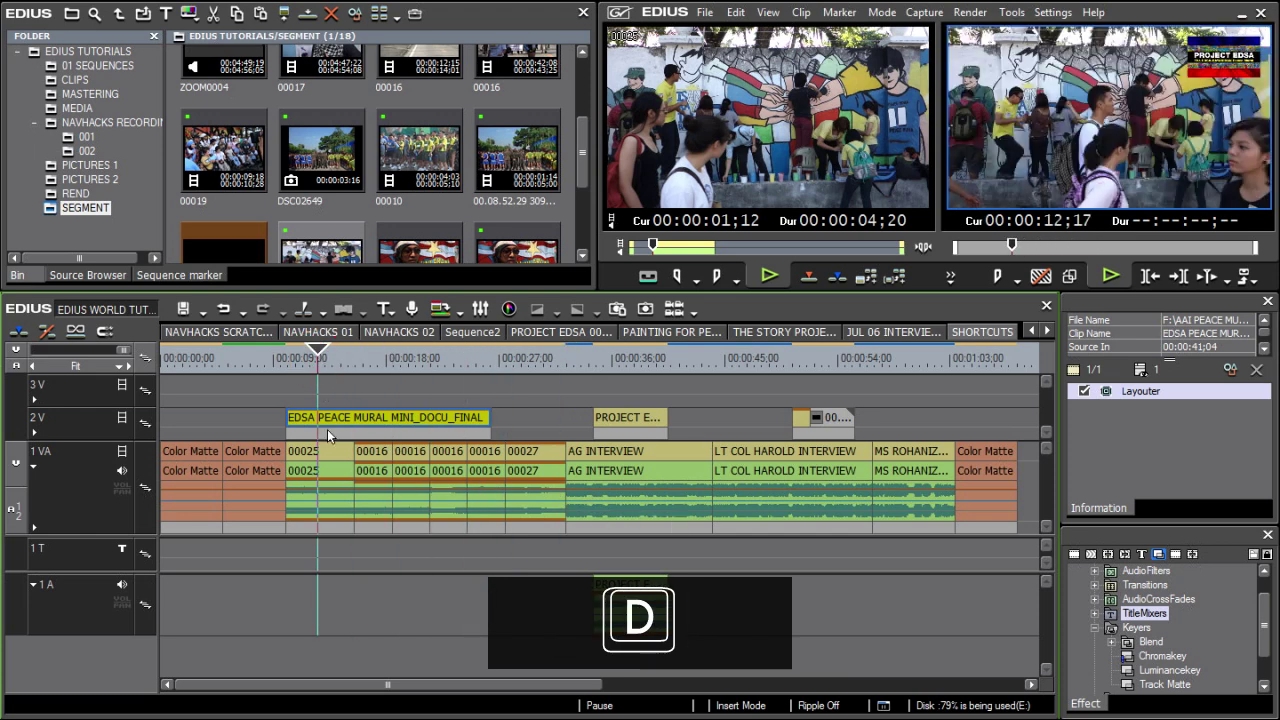
{"action": "left_click", "coordinate": [320, 451]}
{"action": "key", "text": "d"}
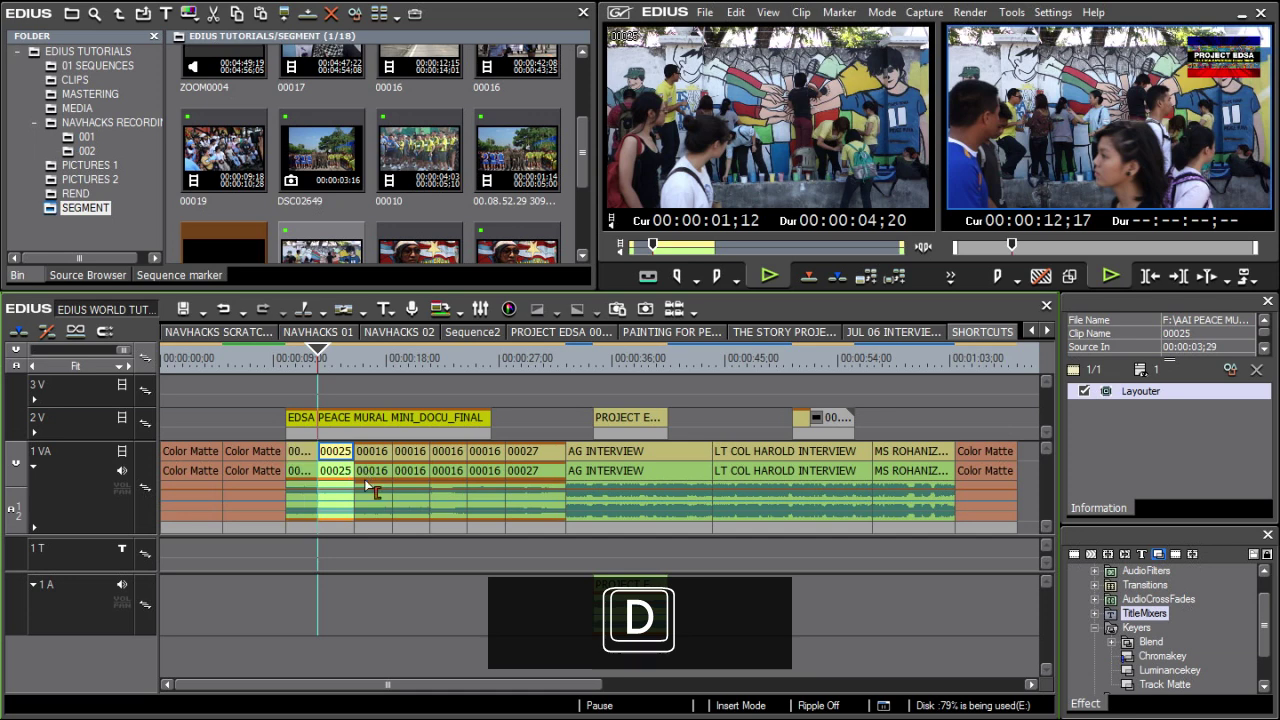
{"action": "left_click", "coordinate": [337, 358]}
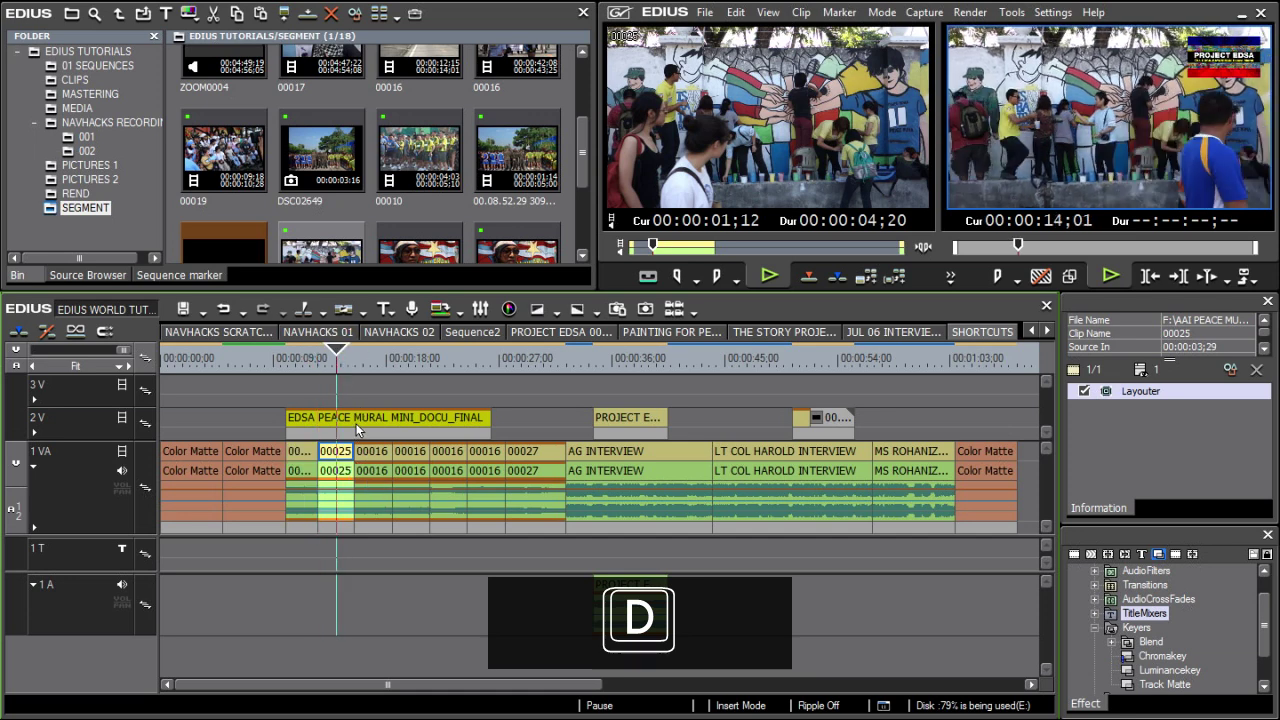
{"action": "key", "text": "shift+d"}
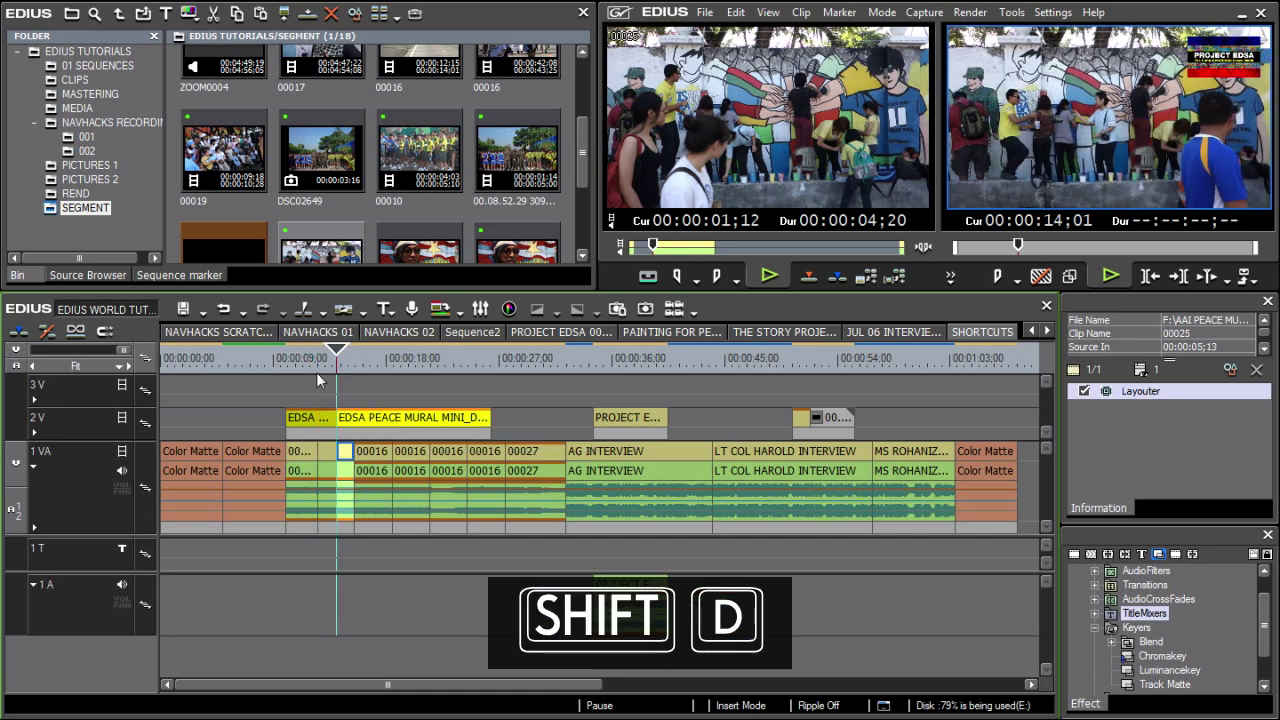
Select the split pieces of clip 00025 and of EDSA PEACE MURAL MINI_DOCU_FINAL above it, and join them back together.
{"action": "left_click", "coordinate": [300, 358]}
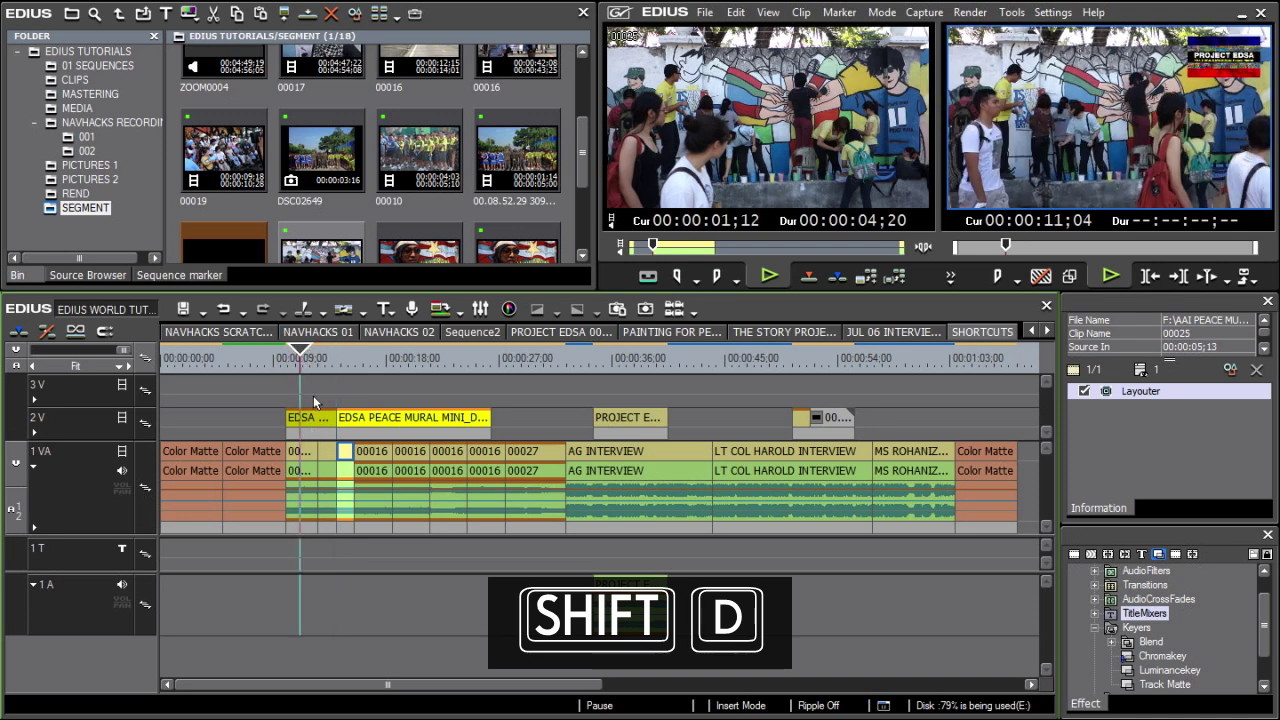
{"action": "left_click_drag", "start_coordinate": [308, 397], "coordinate": [346, 478]}
{"action": "key", "text": "m"}
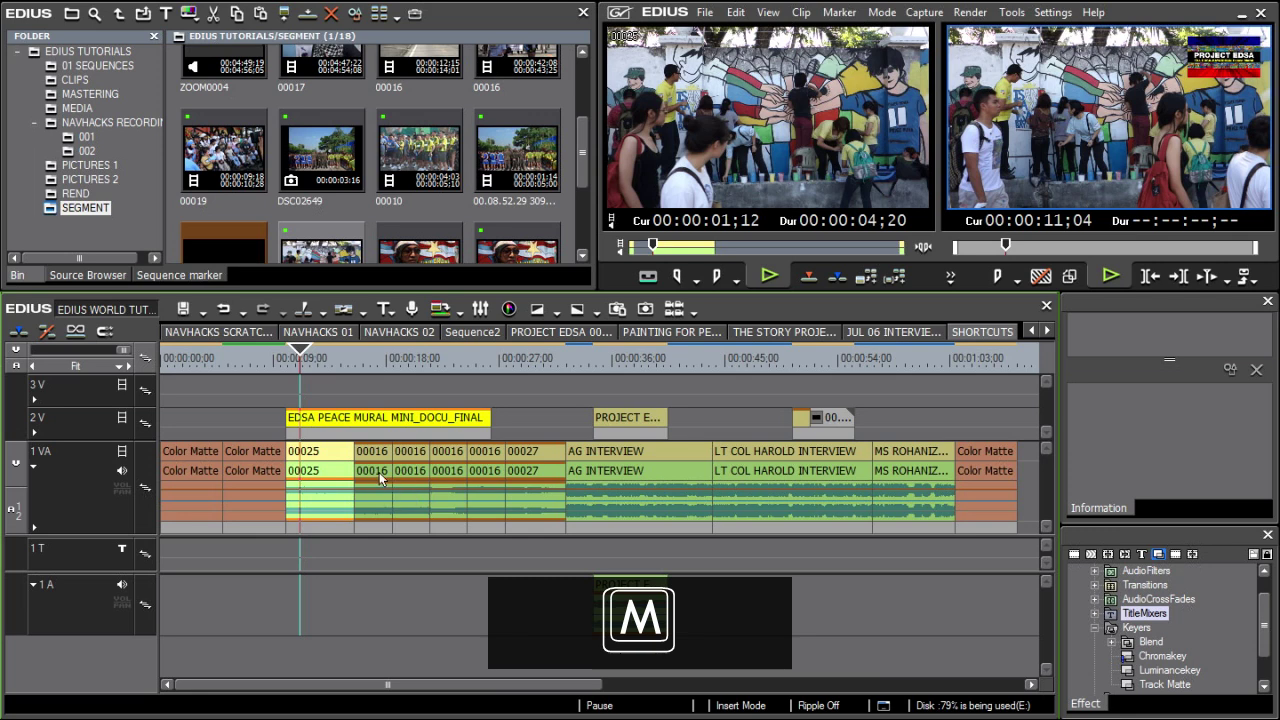
Add the default Dissolve transition at the start of each of the first three 00016 clips on track 1 VA.
{"action": "scroll", "coordinate": [380, 470], "scroll_direction": "up", "scroll_amount": 3}
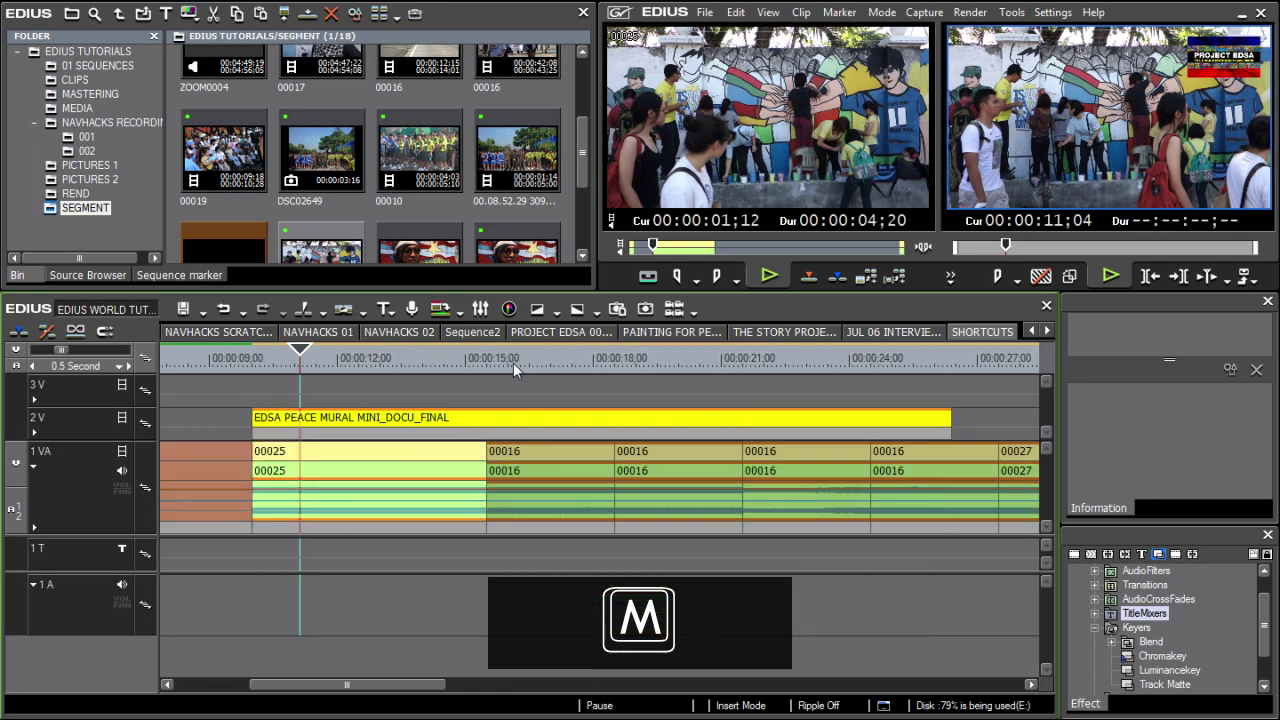
{"action": "left_click", "coordinate": [513, 362]}
{"action": "left_click", "coordinate": [526, 451]}
{"action": "key", "text": "t"}
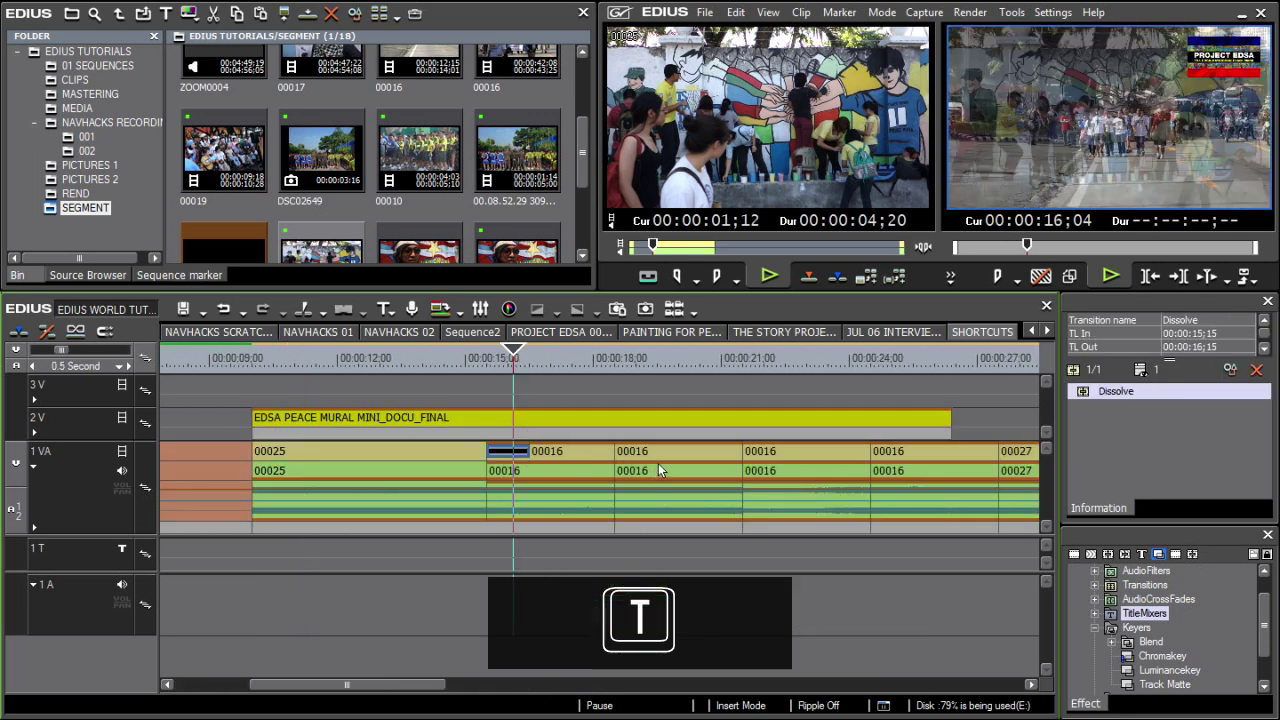
{"action": "key", "text": "Page_Down"}
{"action": "key", "text": "t"}
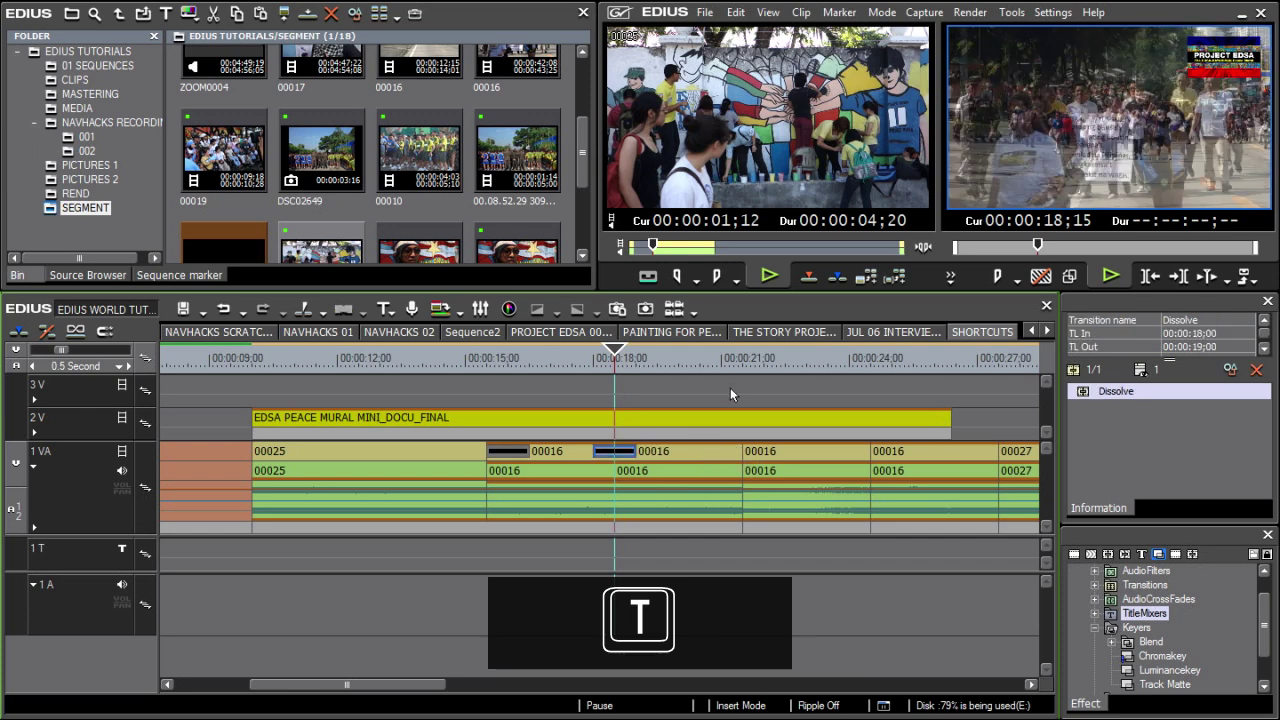
{"action": "left_click", "coordinate": [771, 350]}
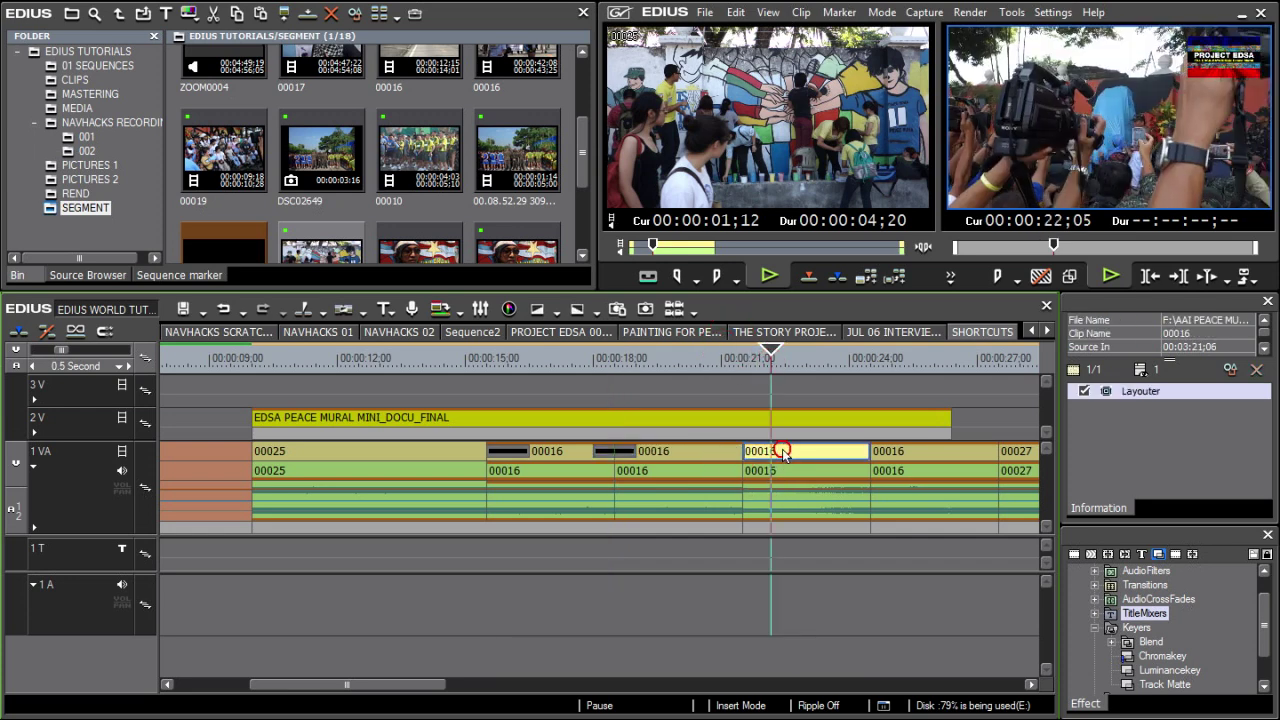
{"action": "key", "text": "t"}
Delete the interview clip after AG INTERVIEW and the short clips above it on track 2 V, and close the resulting gap.
{"action": "key", "text": "Delete"}
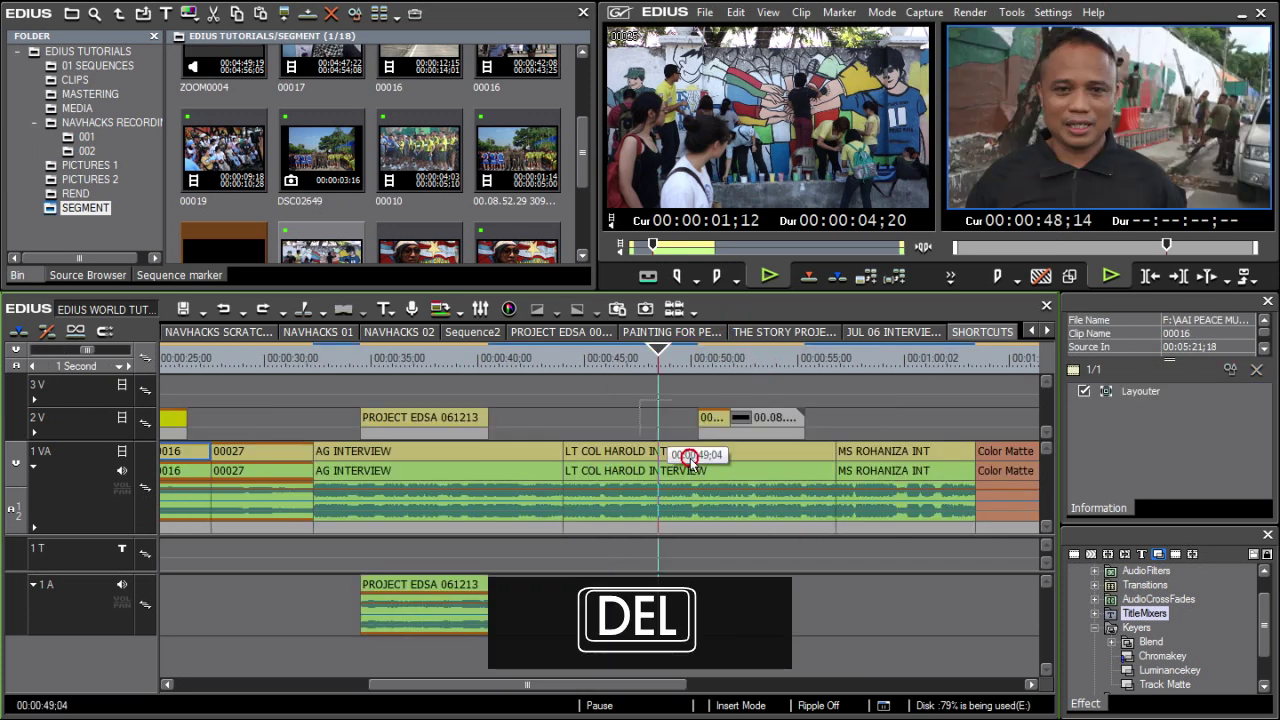
{"action": "left_click", "coordinate": [768, 514]}
{"action": "key", "text": "Delete"}
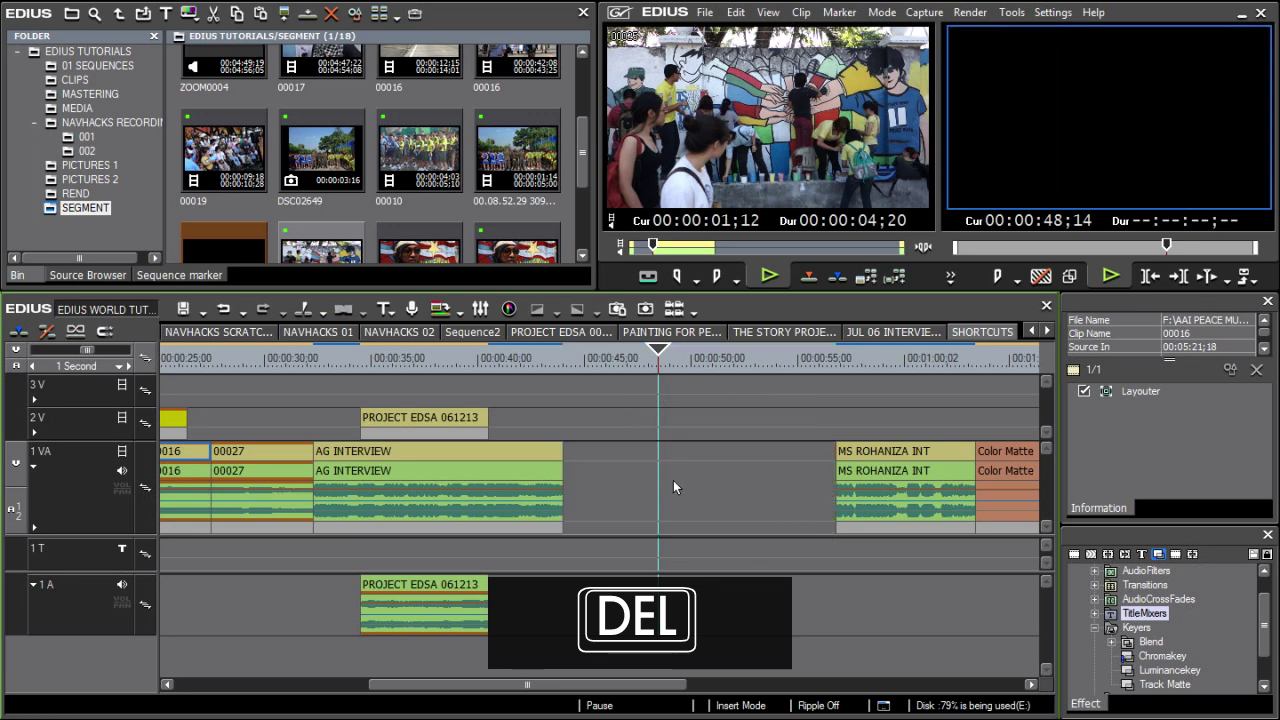
{"action": "key", "text": "BackSpace"}
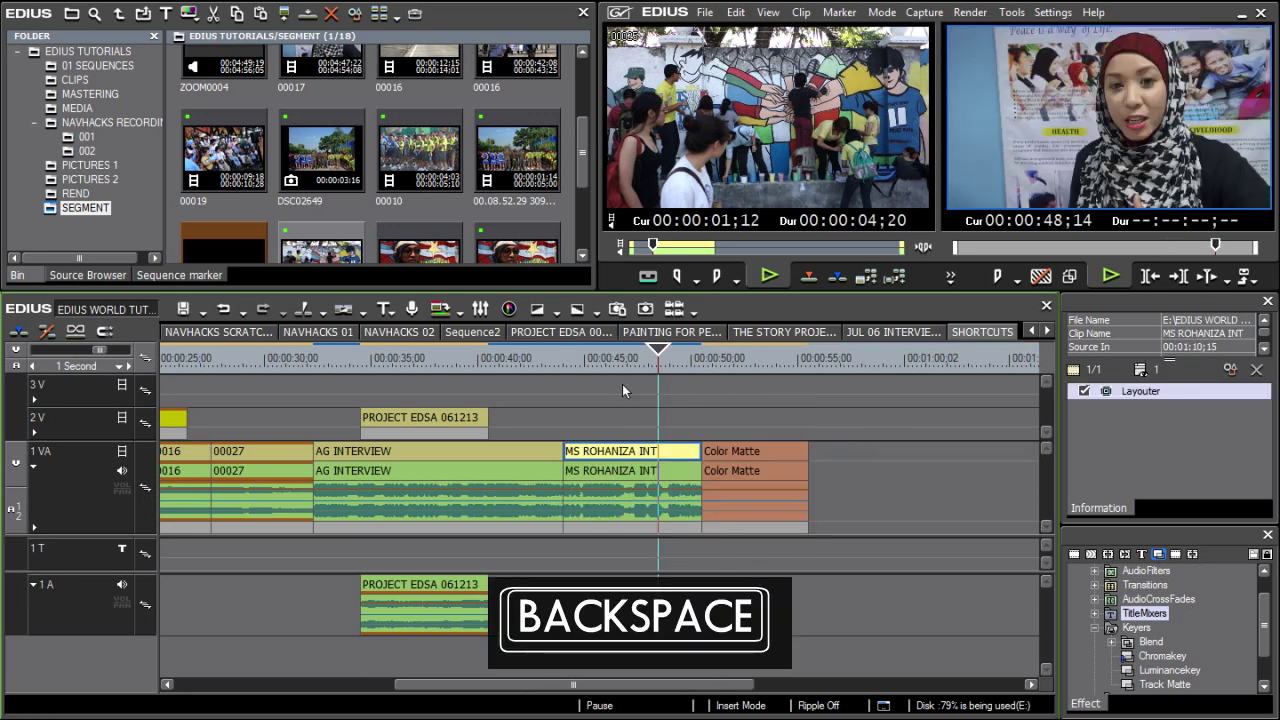
Move the playhead to 00:00:45;00 and ripple delete the interview clip between AG INTERVIEW and the last Color Matte.
{"action": "left_click_drag", "start_coordinate": [541, 366], "coordinate": [584, 366]}
{"action": "left_click", "coordinate": [616, 506]}
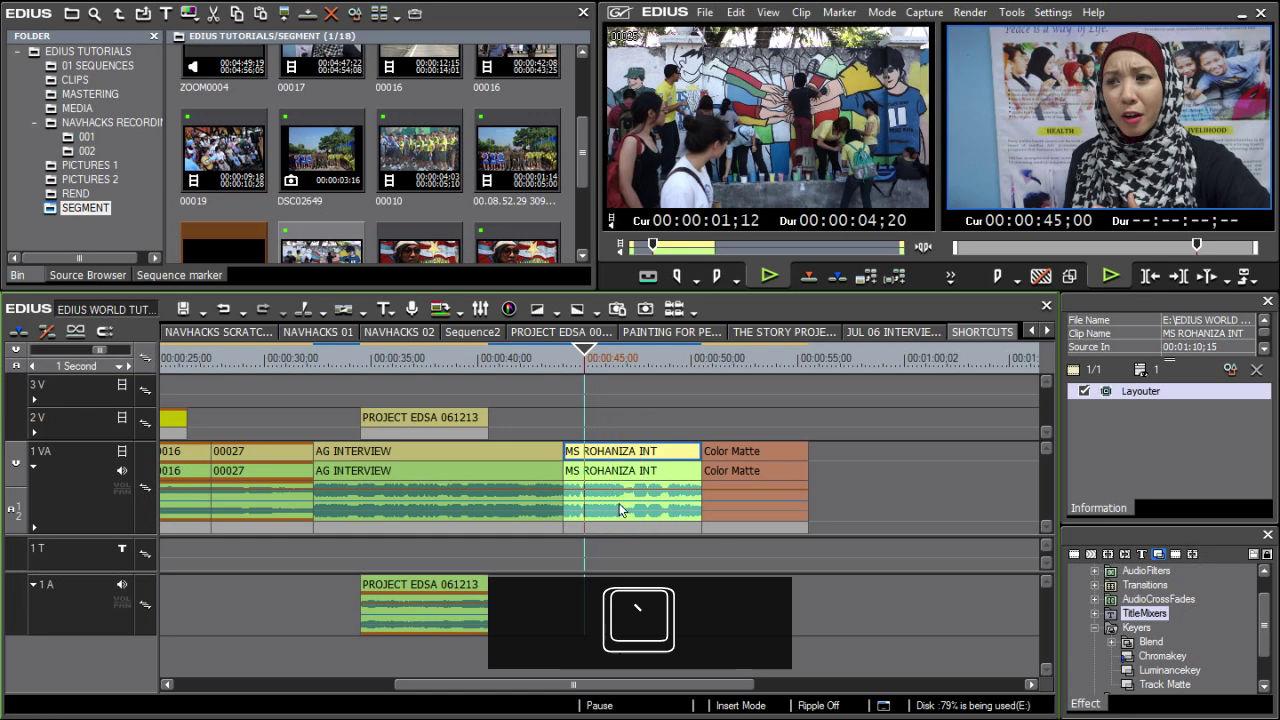
{"action": "key", "text": "grave"}
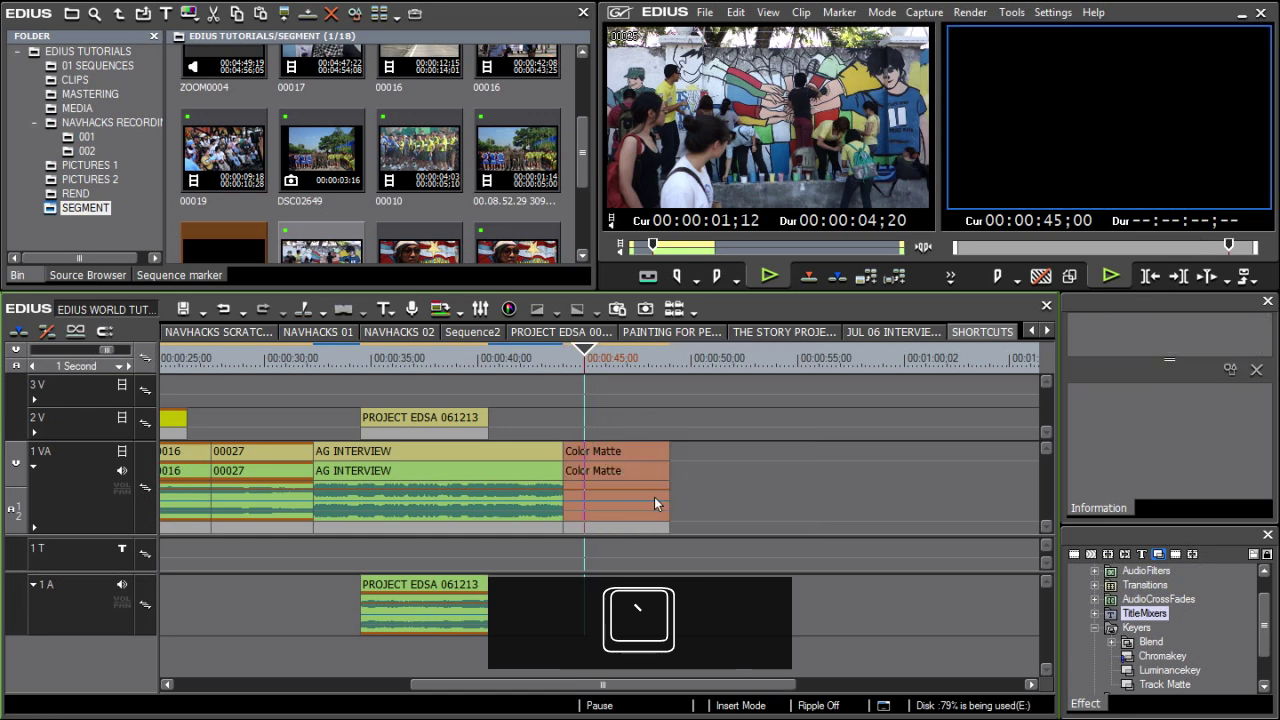
Set an In point at the start and an Out point at the end of clip 00027, and clear both points.
{"action": "key", "text": "i"}
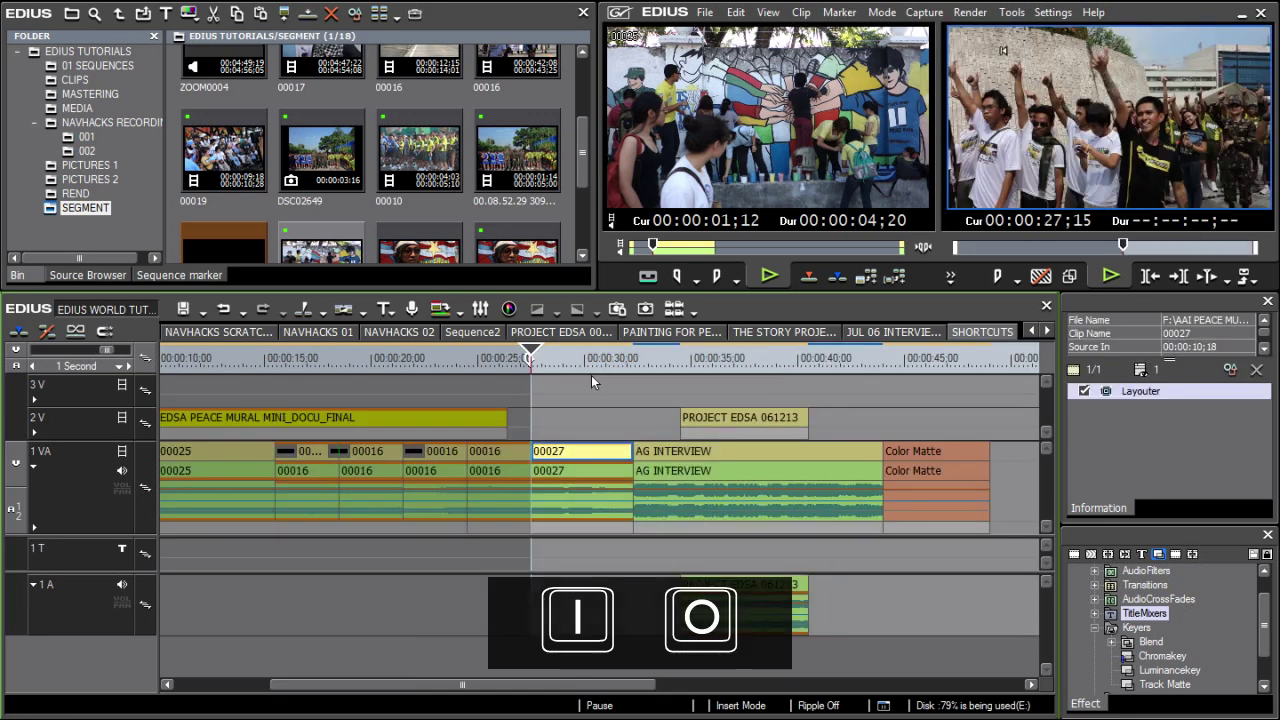
{"action": "left_click", "coordinate": [598, 356]}
{"action": "key", "text": "s"}
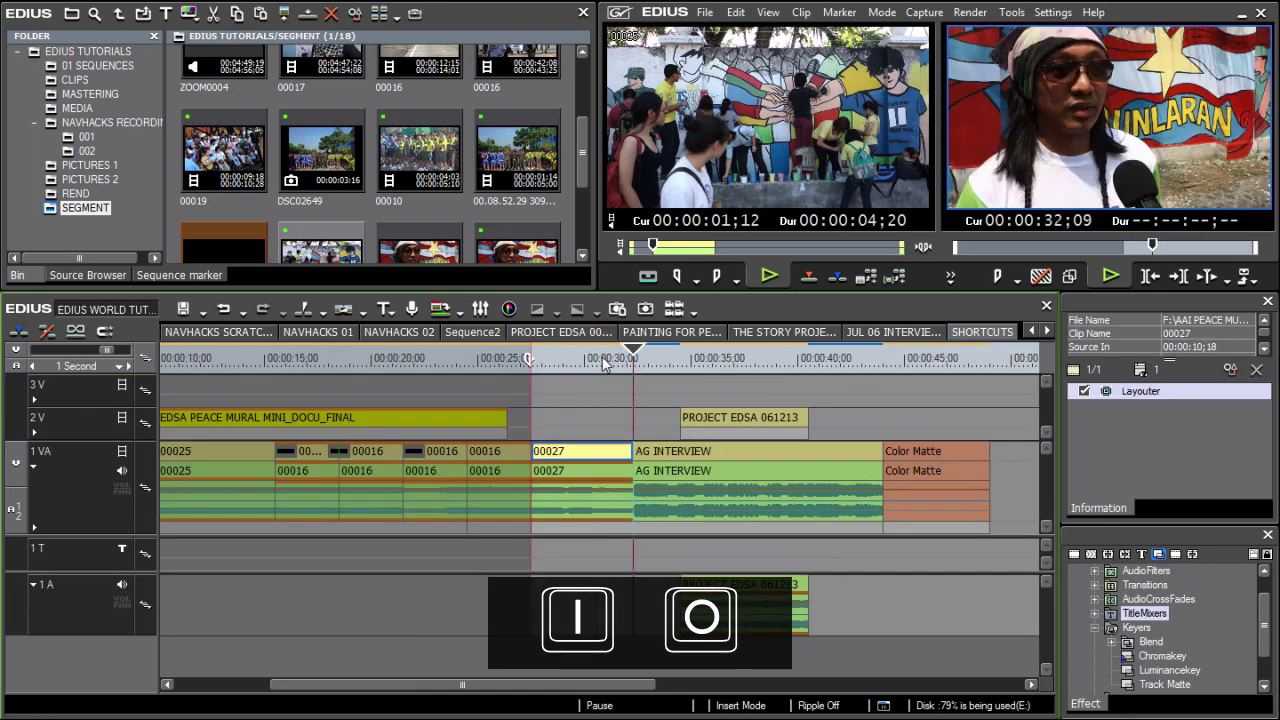
{"action": "key", "text": "o"}
{"action": "key", "text": "alt+i"}
{"action": "key", "text": "alt+o"}
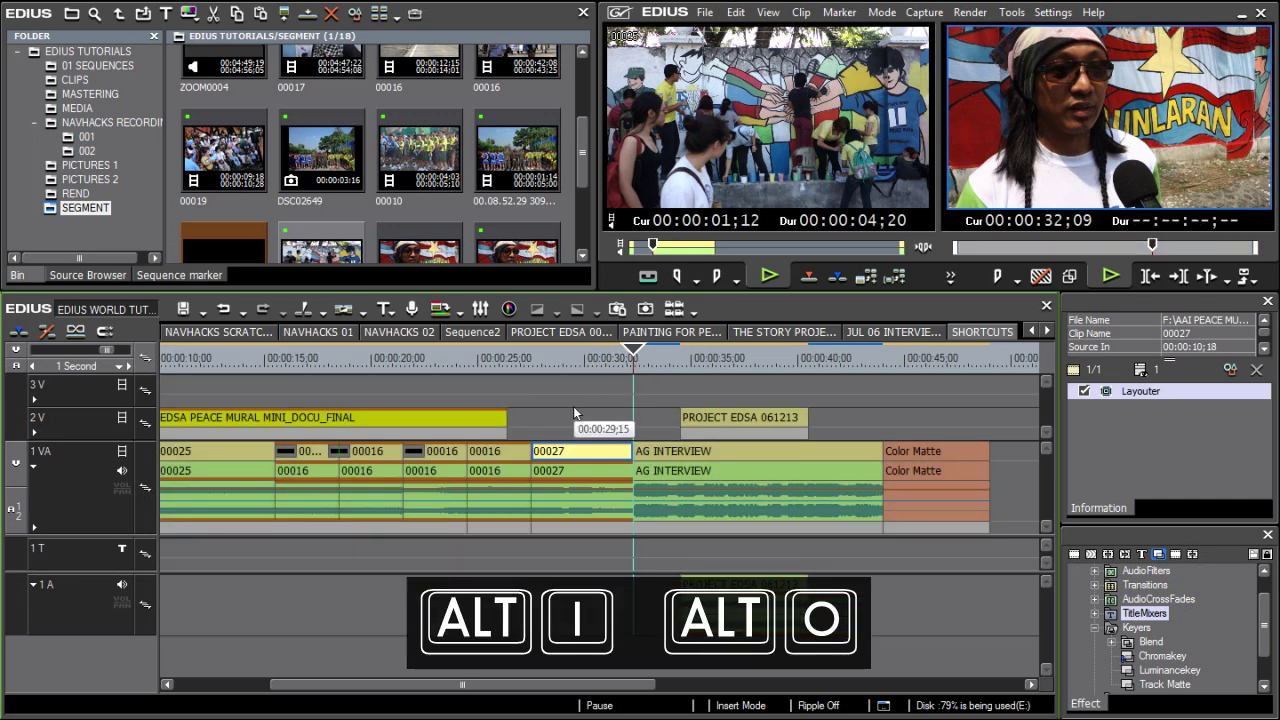
Set In and Out points around the selected clip 00027, extend the range to the 00016 clip before it, and clear the points.
{"action": "key", "text": "z"}
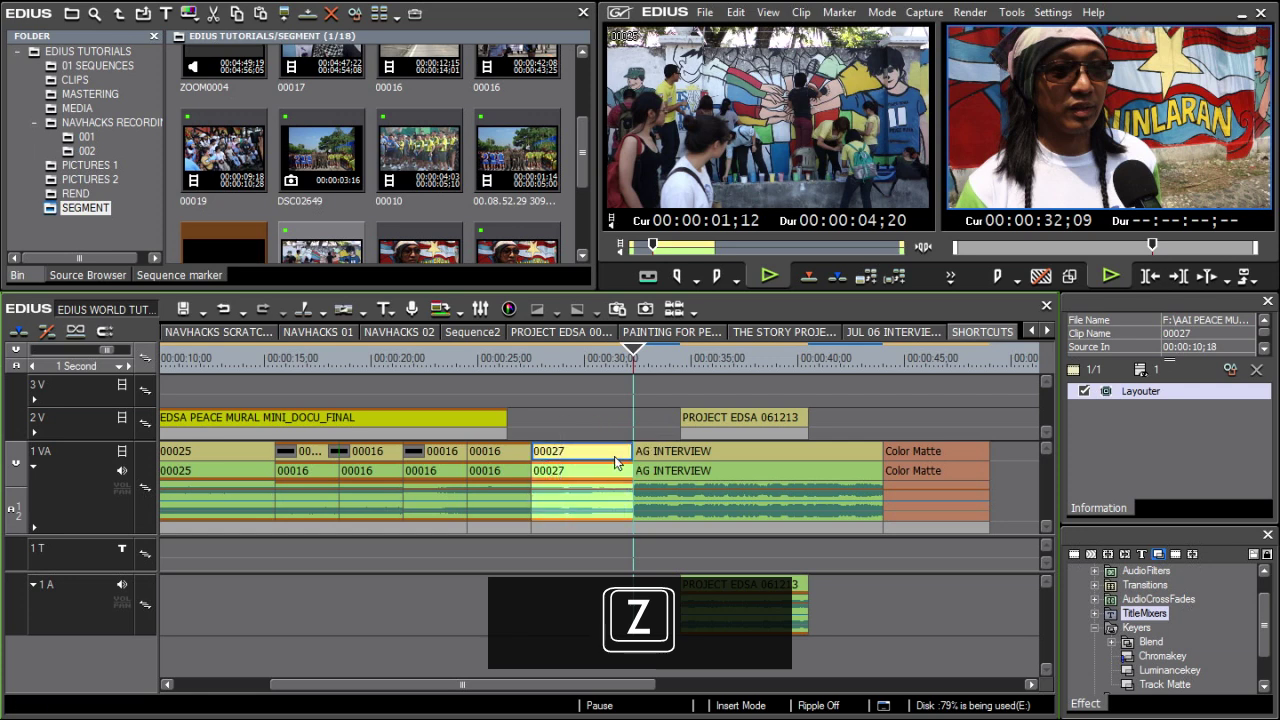
{"action": "left_click_drag", "start_coordinate": [584, 420], "coordinate": [514, 470]}
{"action": "key", "text": "z"}
{"action": "key", "text": "x"}
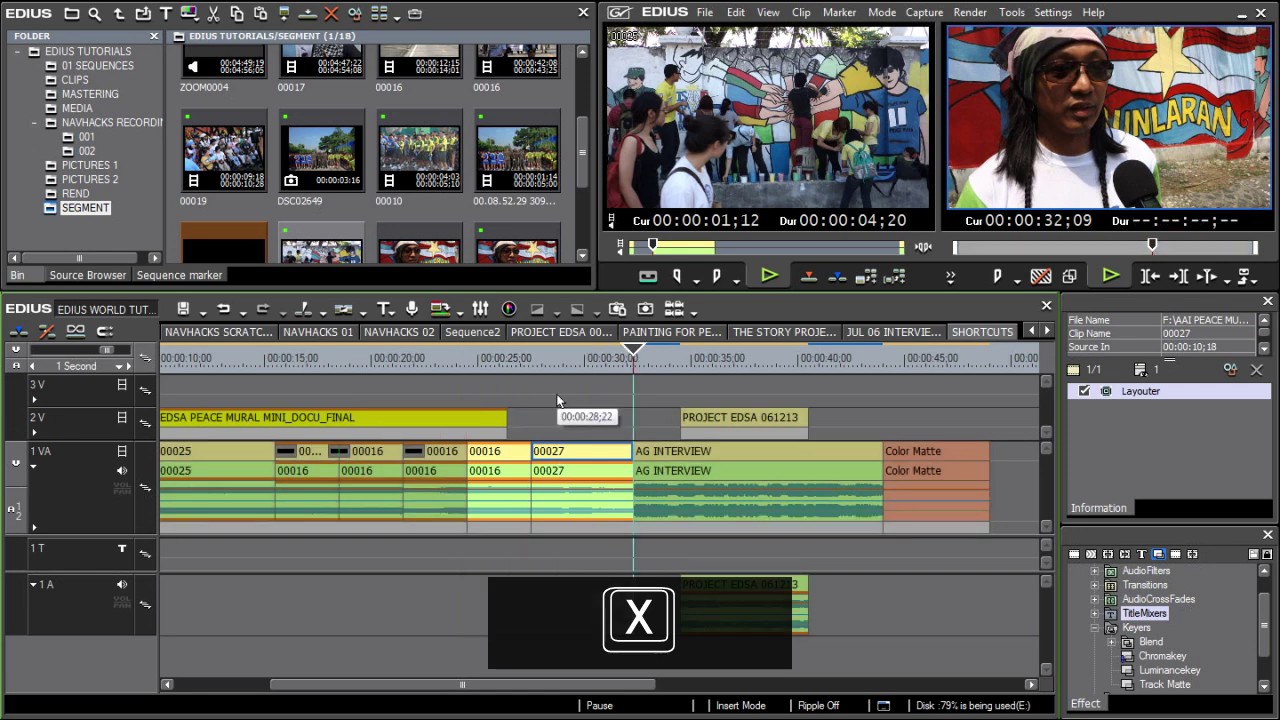
Trim the start of the AG INTERVIEW clip to 00:00:33;05 and its end to 00:00:42;14, leaving gaps around it.
{"action": "key", "text": "1"}
{"action": "left_click", "coordinate": [652, 358]}
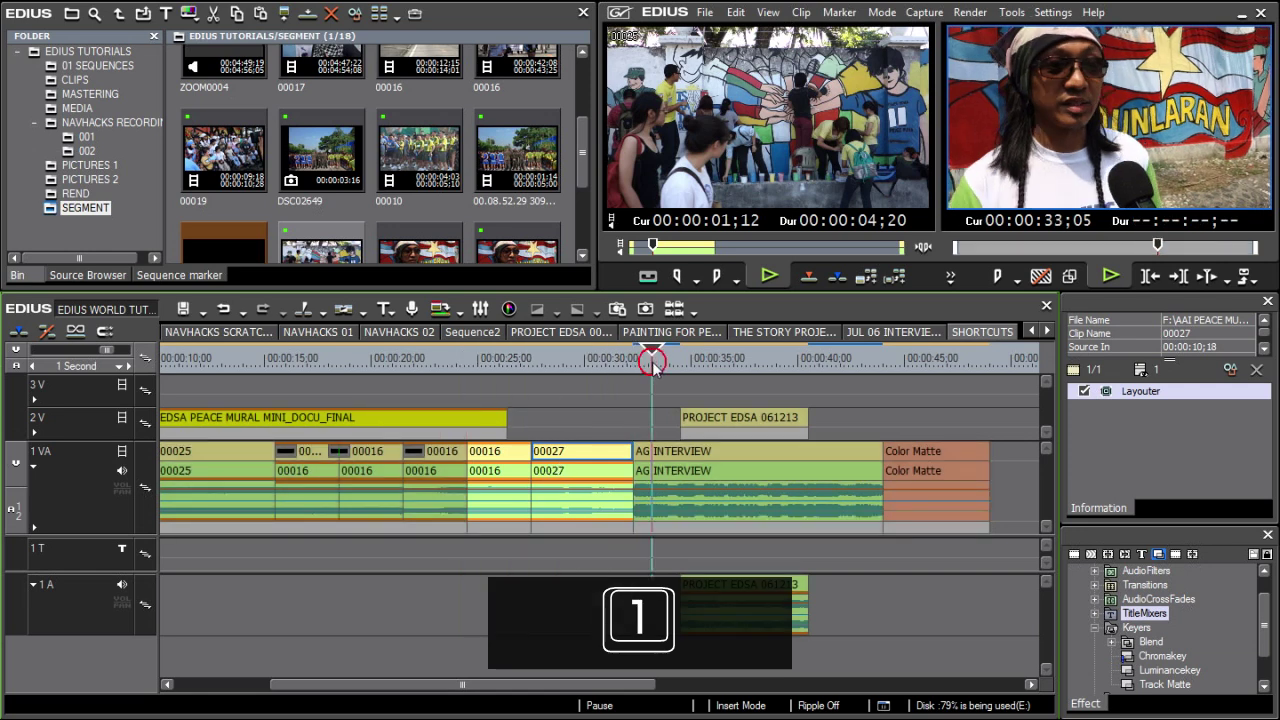
{"action": "left_click", "coordinate": [672, 452]}
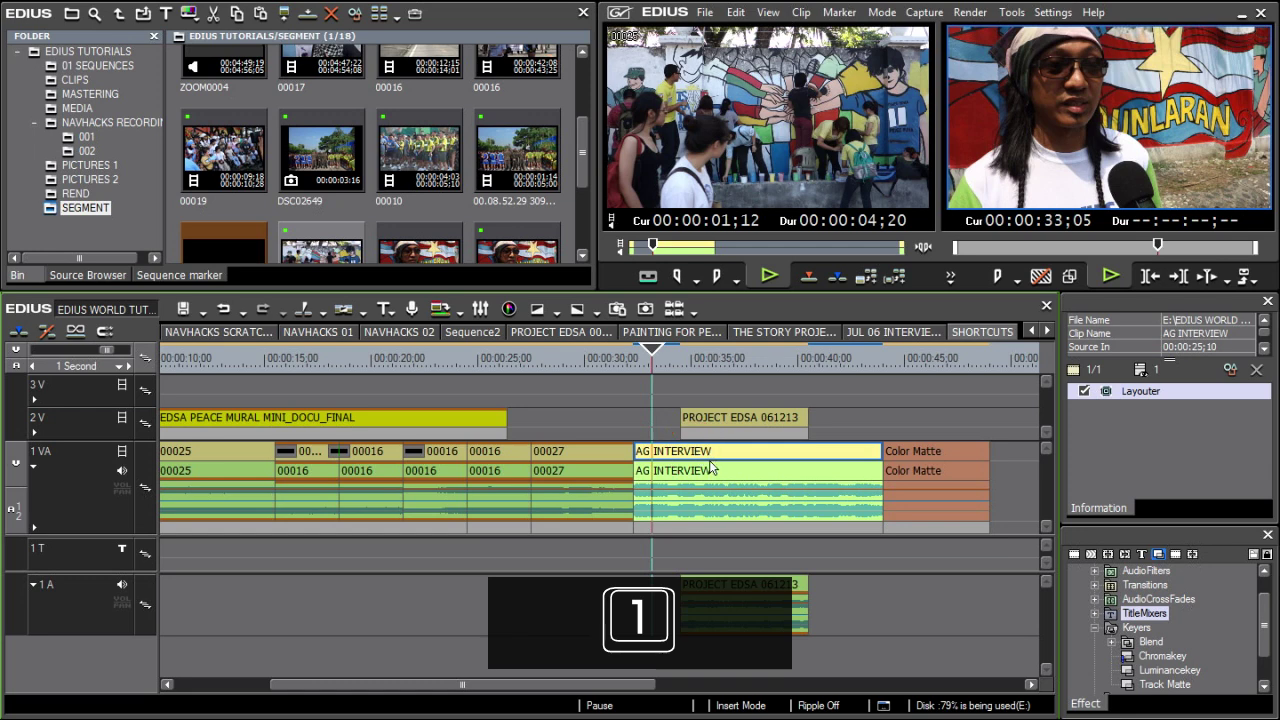
{"action": "key", "text": "1"}
{"action": "left_click", "coordinate": [850, 357]}
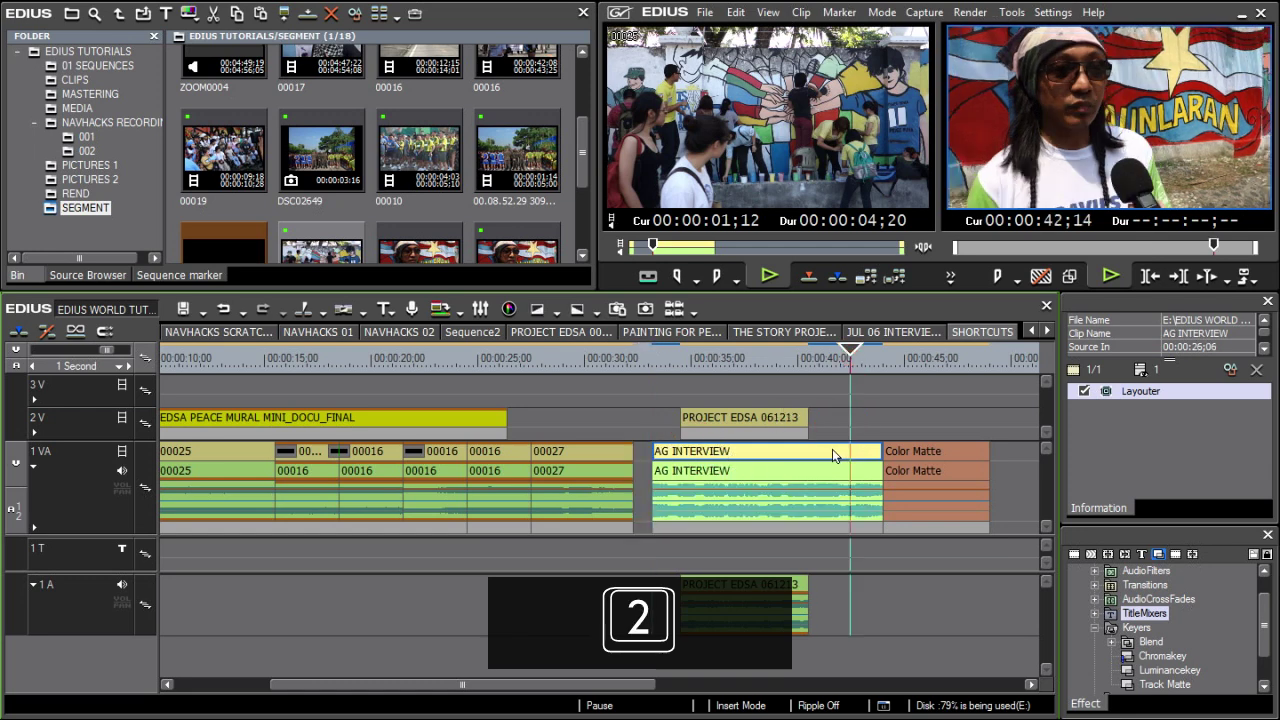
{"action": "key", "text": "m"}
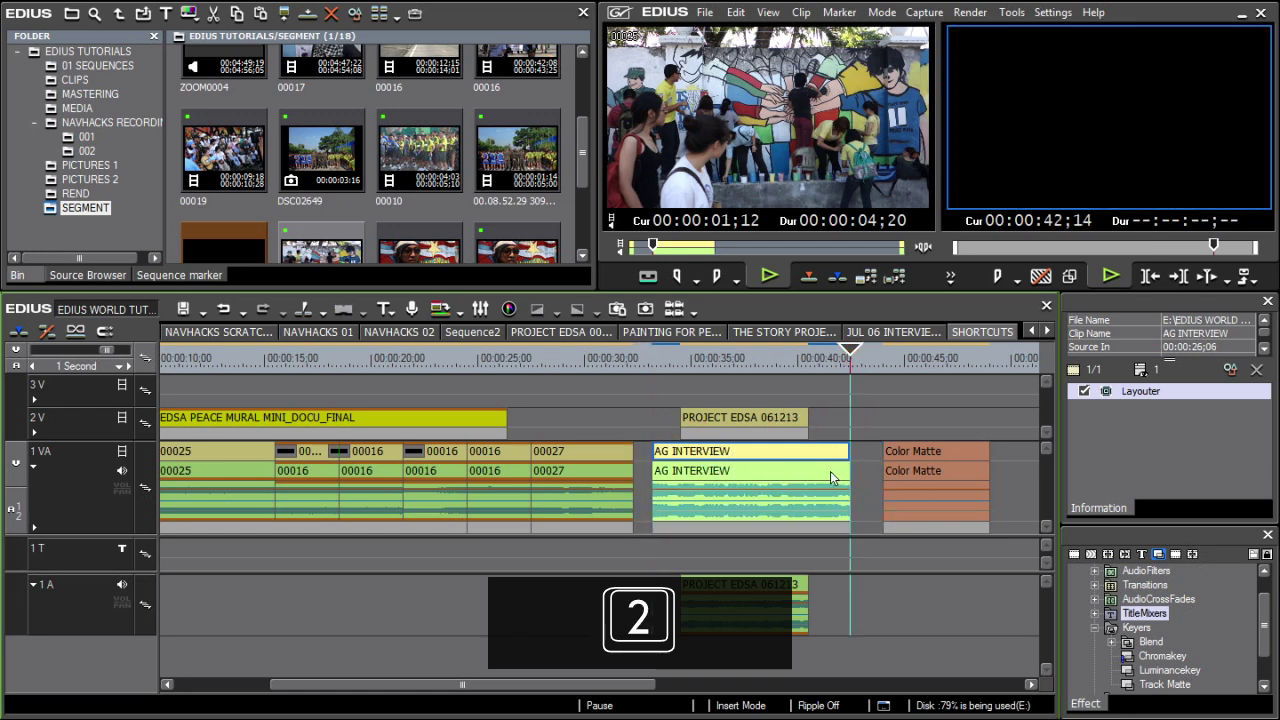
Jump the playhead to the In point and the Out point marked around the AG INTERVIEW clip.
{"action": "key", "text": "q"}
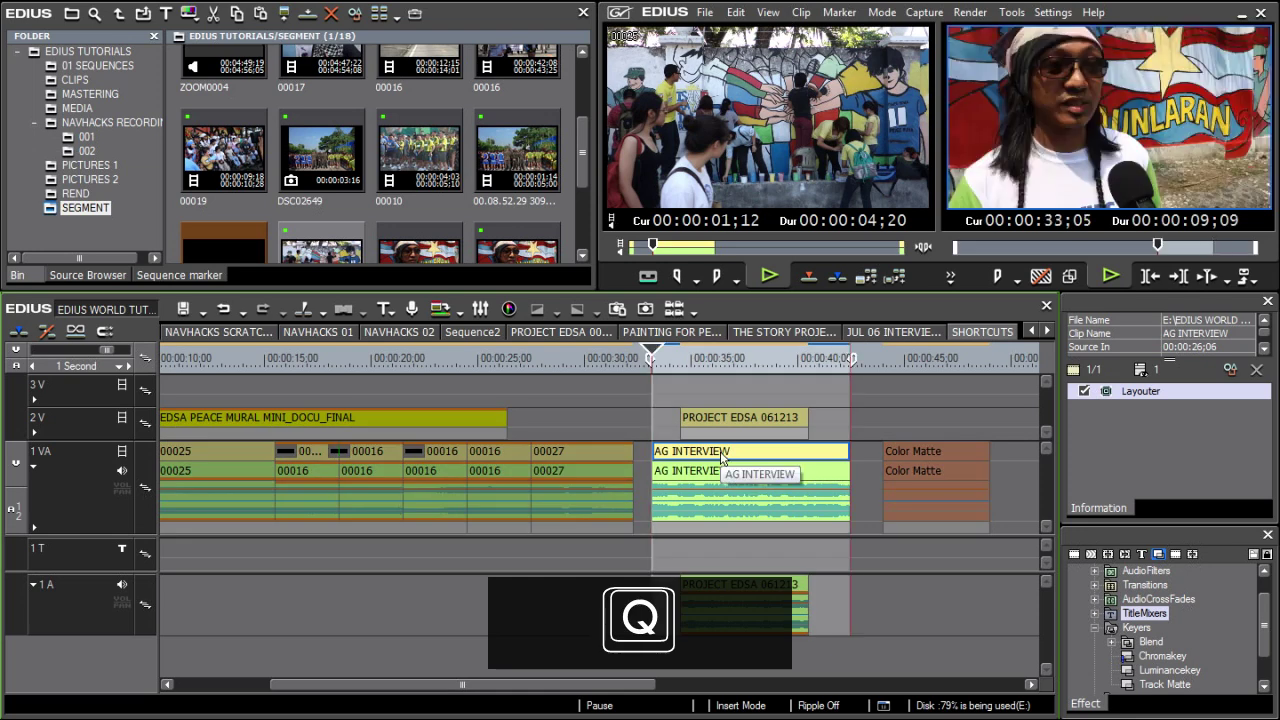
{"action": "key", "text": "w"}
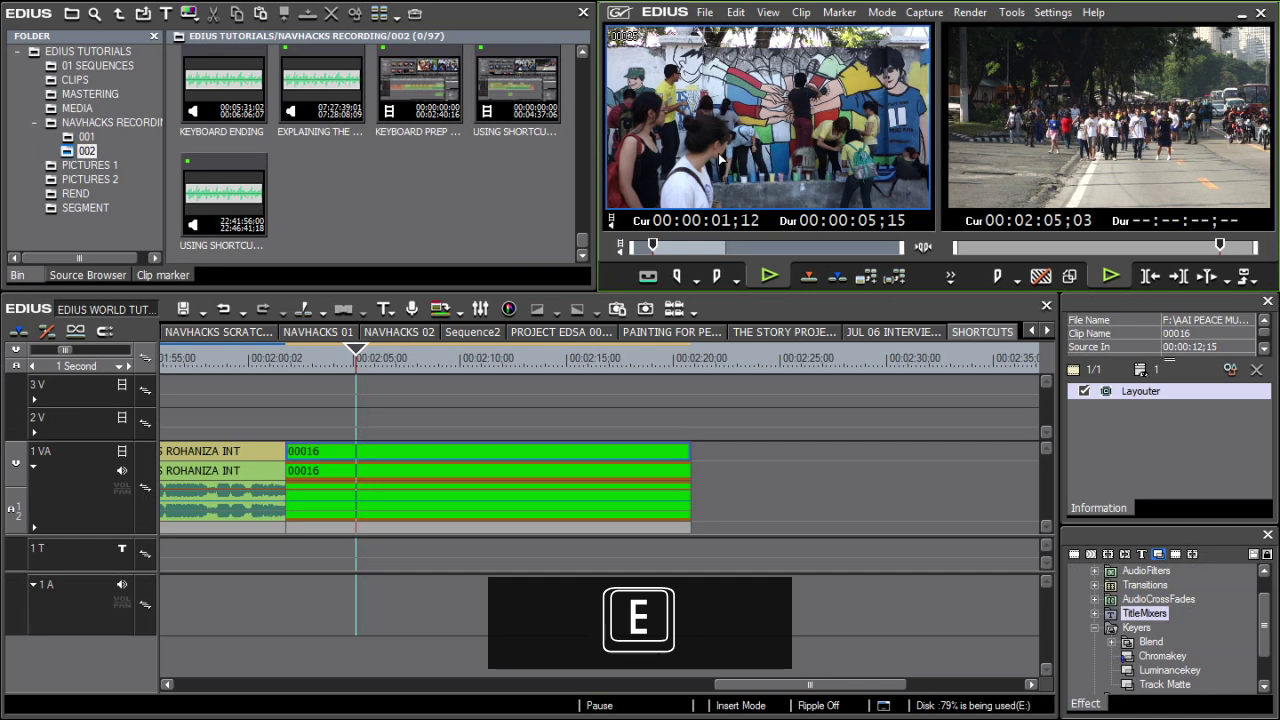
Insert the source clip 00025 into 00016 at 00:02:05;03 and overwrite 00016 with it again at 00:02:14;17.
{"action": "key", "text": "e"}
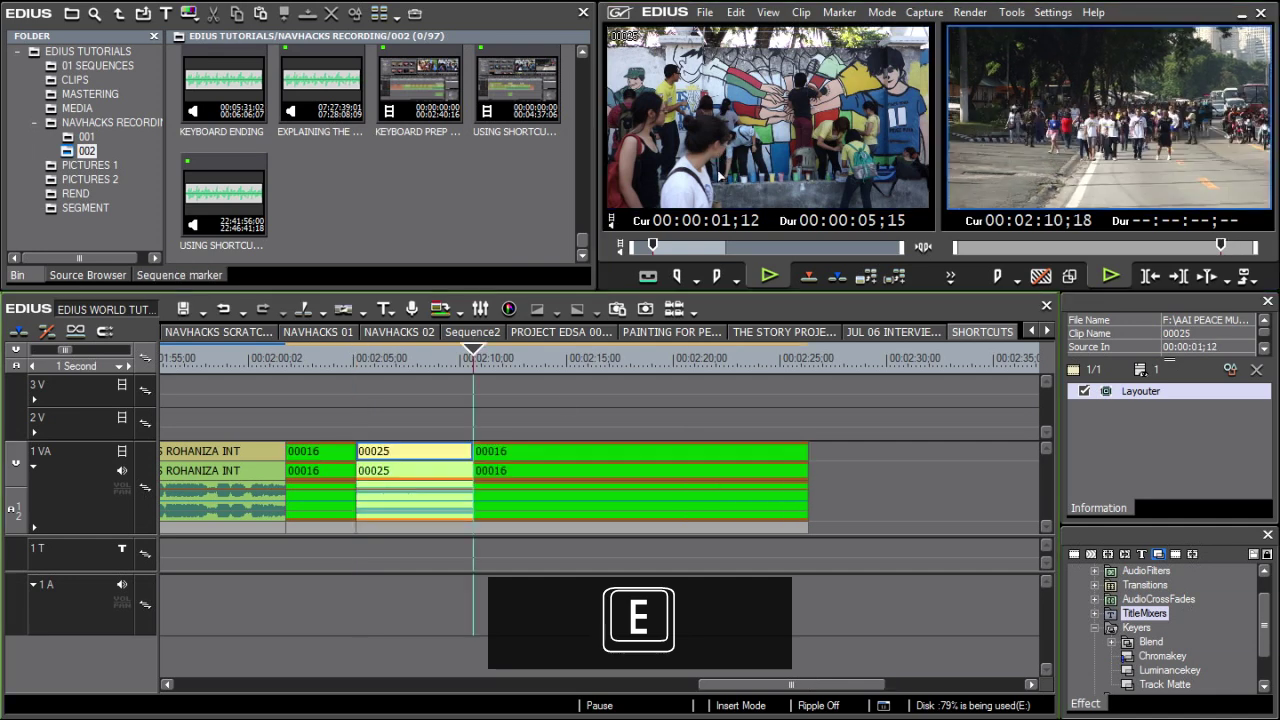
{"action": "key", "text": "r"}
{"action": "left_click", "coordinate": [557, 362]}
{"action": "left_click", "coordinate": [571, 452]}
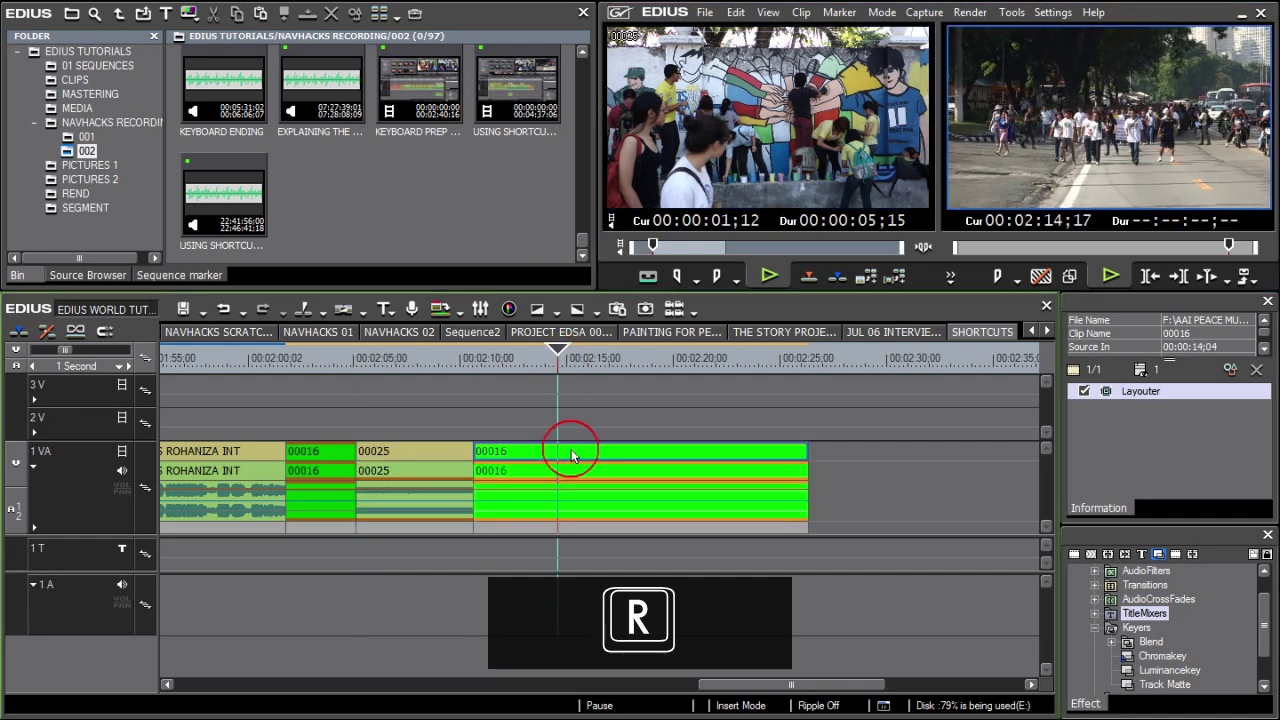
{"action": "key", "text": "r"}
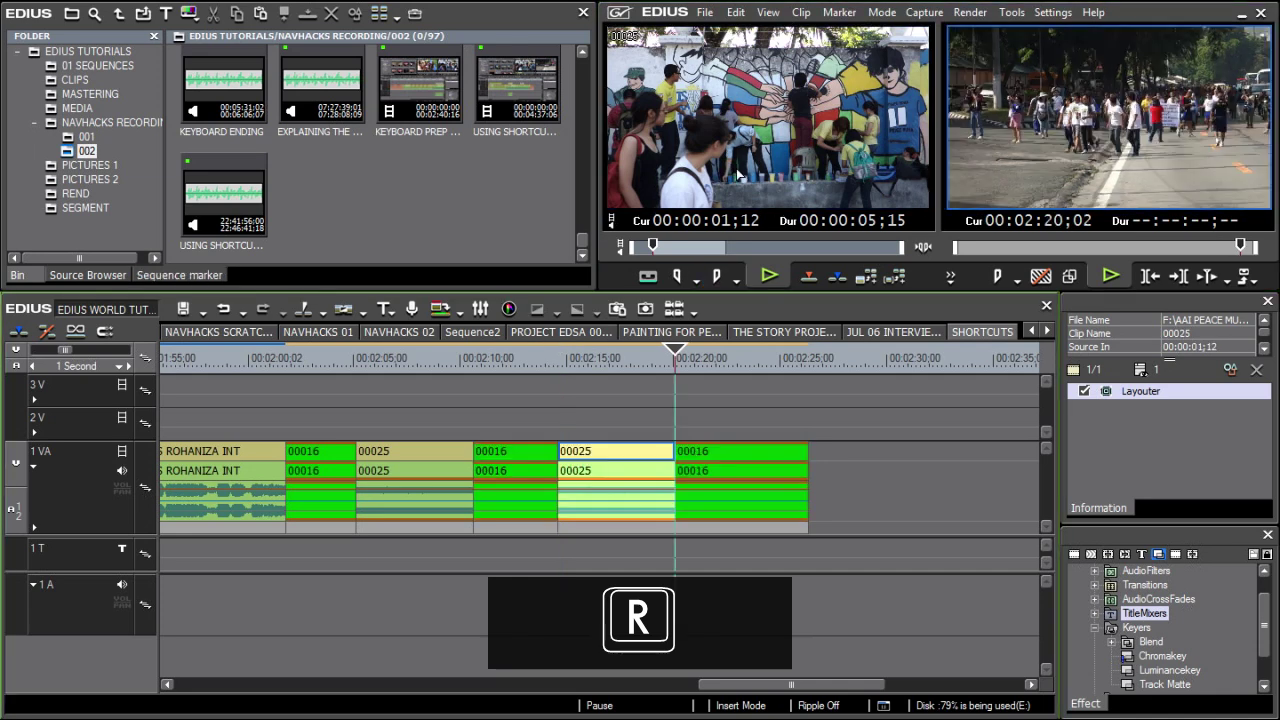
Disable and re-enable the second 00025 clip as a whole, and disable only its video part.
{"action": "left_click", "coordinate": [604, 425]}
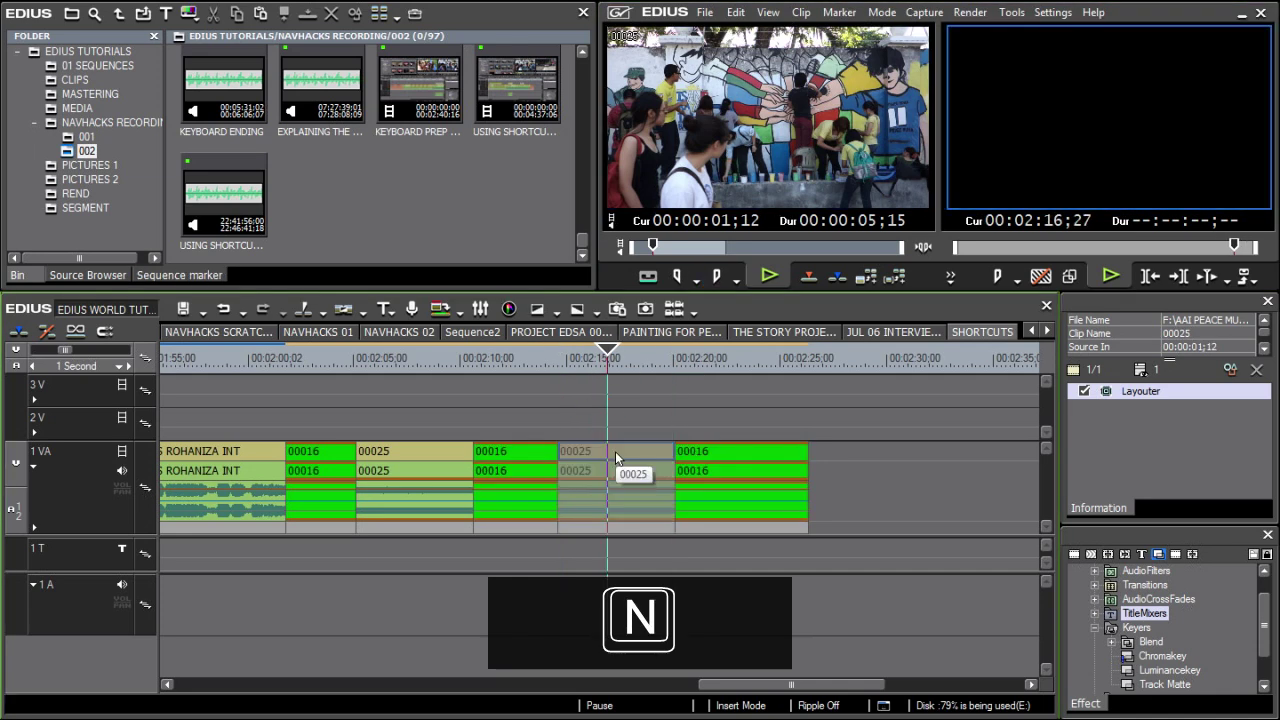
{"action": "key", "text": "alt+n"}
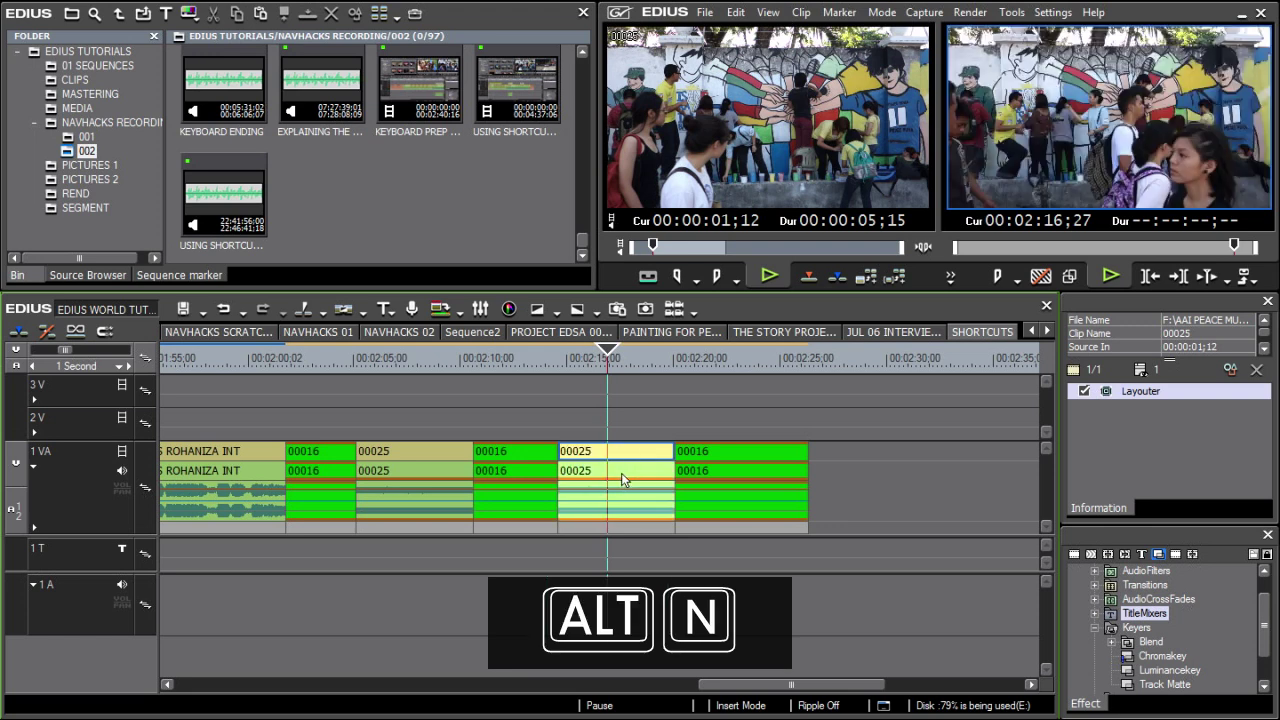
{"action": "left_click", "coordinate": [621, 479]}
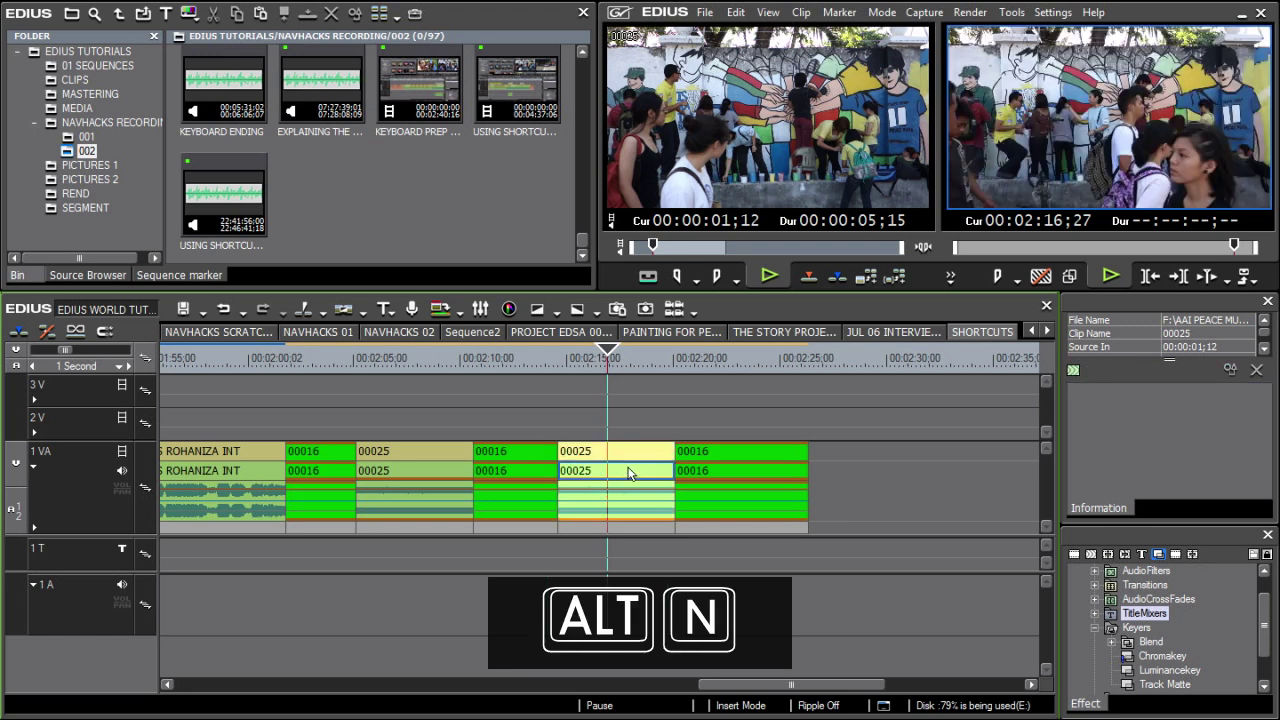
{"action": "double_click", "coordinate": [632, 452]}
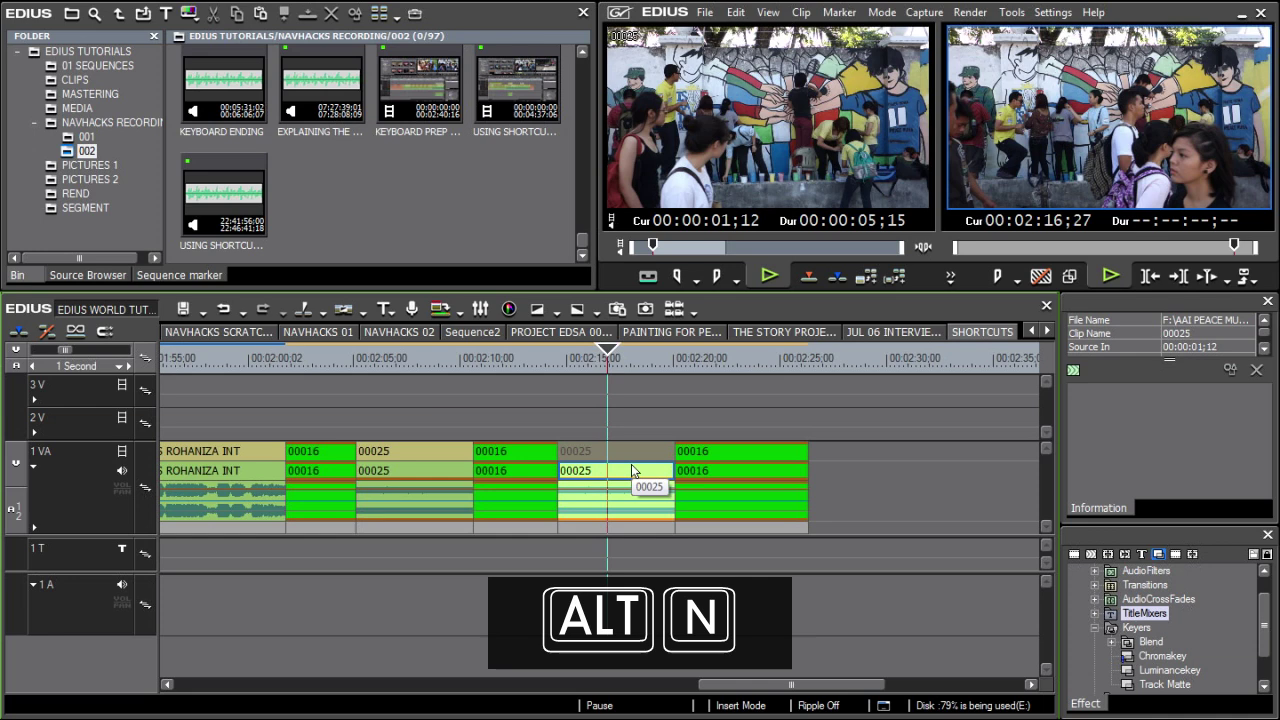
Set In and Out points around the second 00025 clip and place the playhead at 00:02:17;08.
{"action": "key", "text": "alt"}
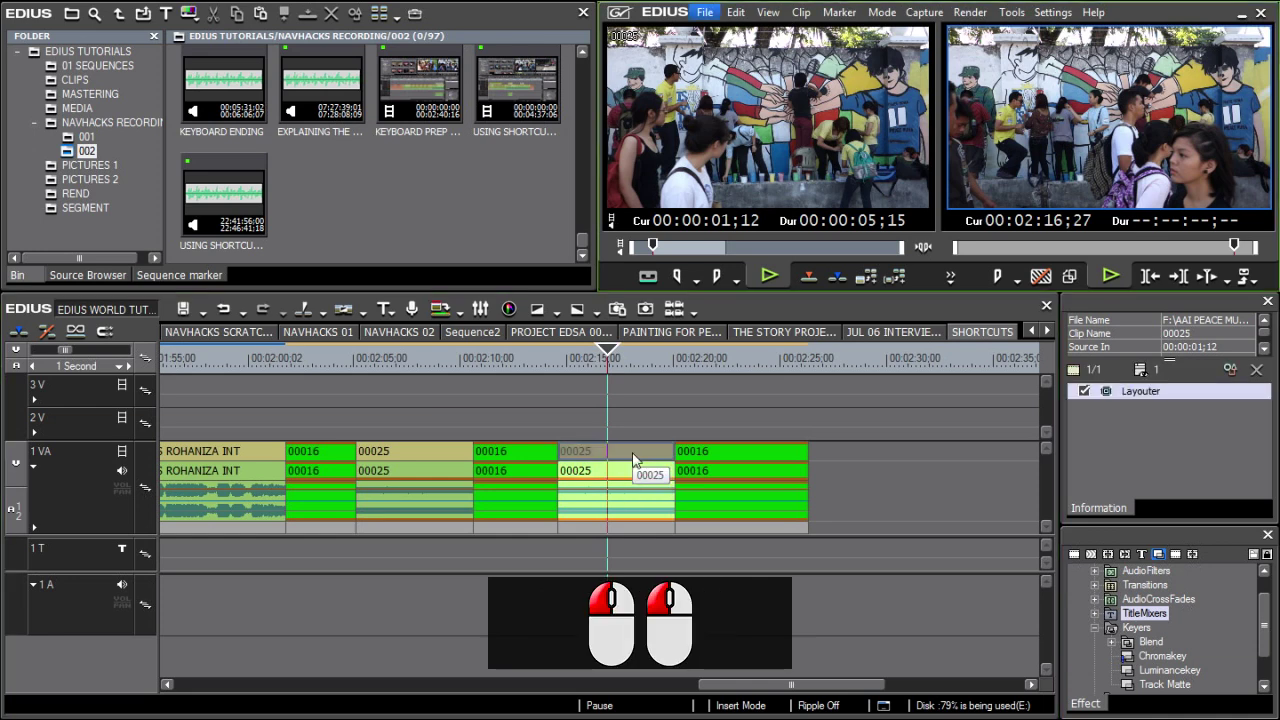
{"action": "double_click", "coordinate": [615, 368]}
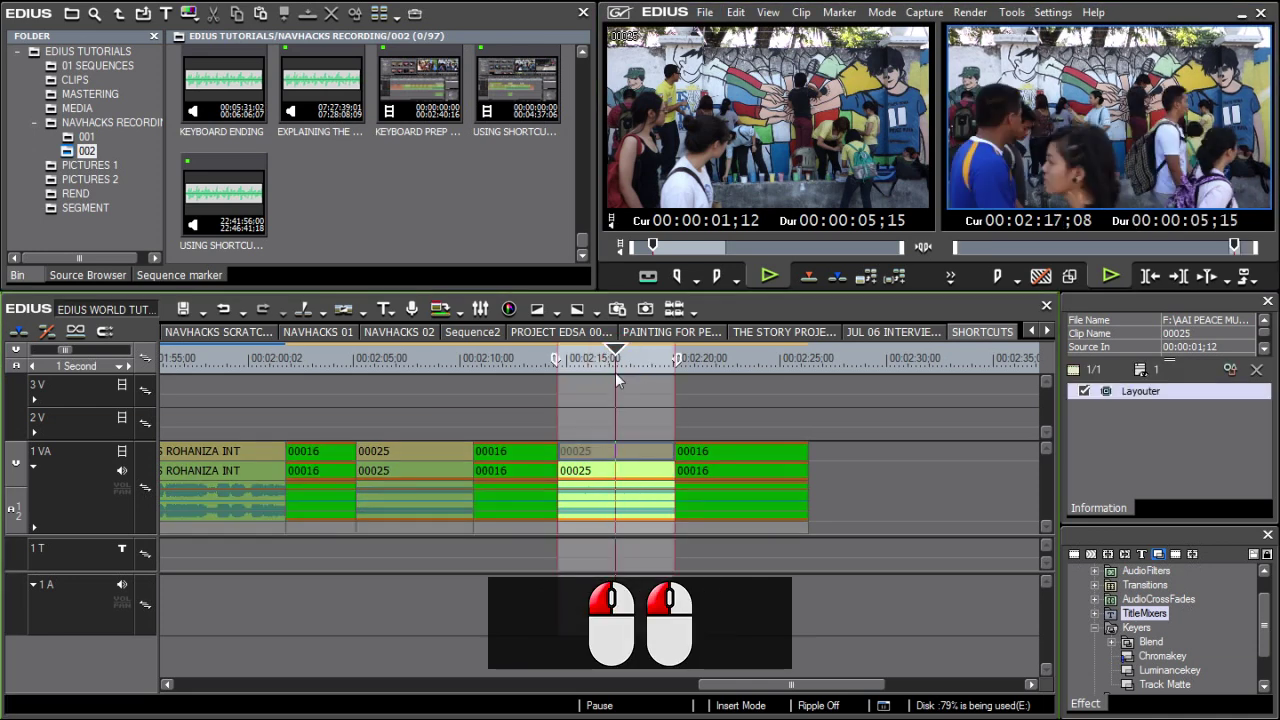
Nudge the last 00016 clip later and partly back on the timeline in single-frame steps.
{"action": "key", "text": "period"}
{"action": "key", "text": "period"}
{"action": "key", "text": "period"}
{"action": "key", "text": "period"}
{"action": "key", "text": "period"}
{"action": "key", "text": "period"}
{"action": "key", "text": "period"}
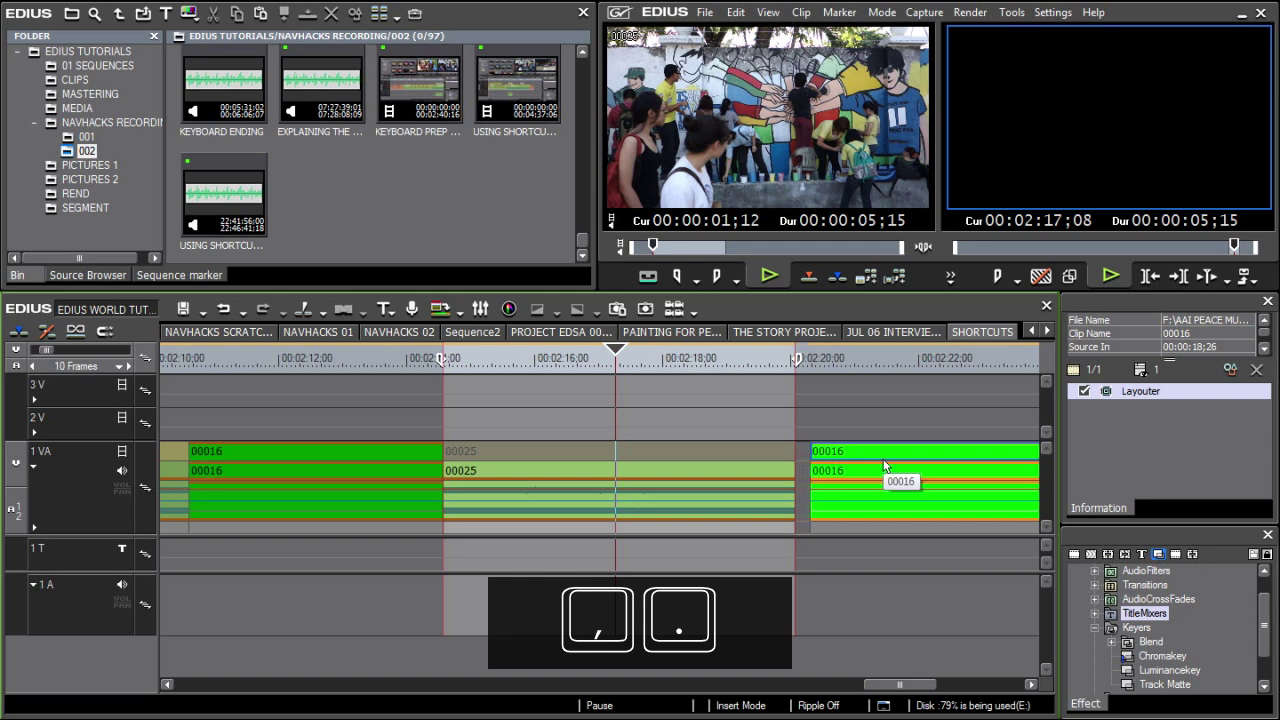
{"action": "key", "text": "period"}
{"action": "key", "text": "comma"}
{"action": "key", "text": "comma"}
{"action": "key", "text": "comma"}
{"action": "key", "text": "comma"}
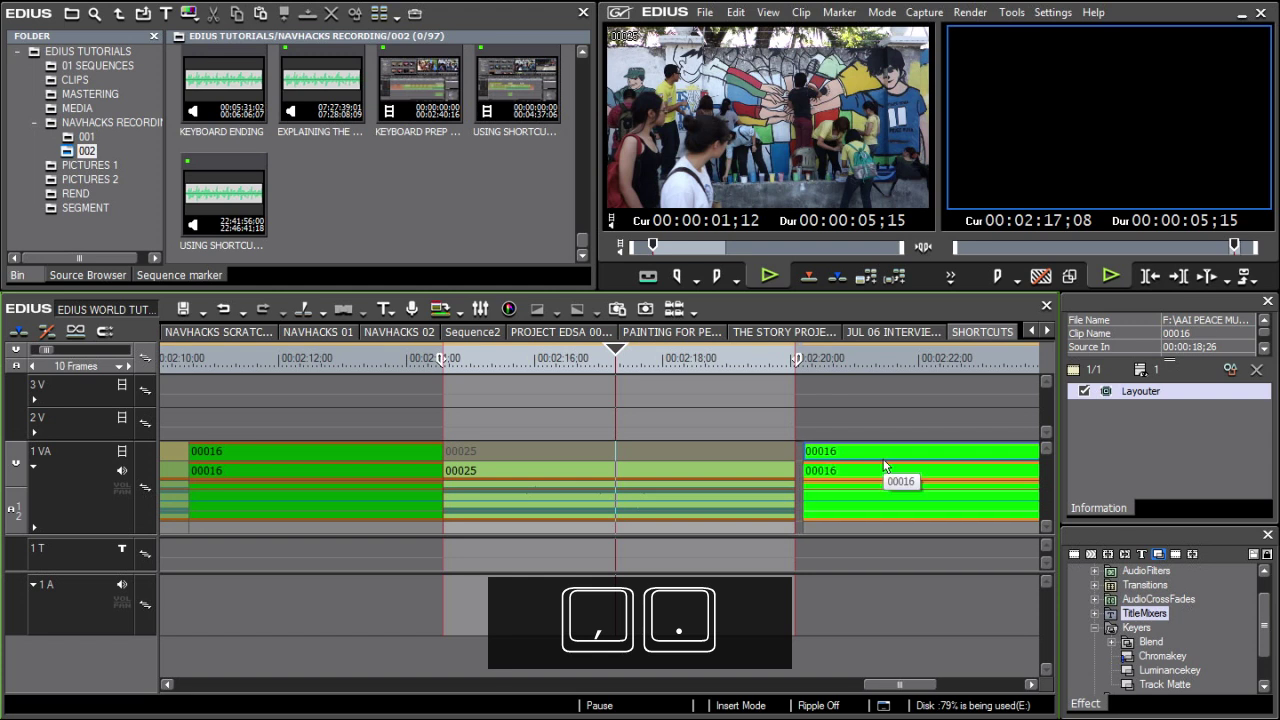
Nudge the last 00016 clip later and partly back on the timeline in ten-frame steps.
{"action": "key", "text": "shift+period"}
{"action": "key", "text": "shift+period"}
{"action": "key", "text": "shift+period"}
{"action": "key", "text": "shift+period"}
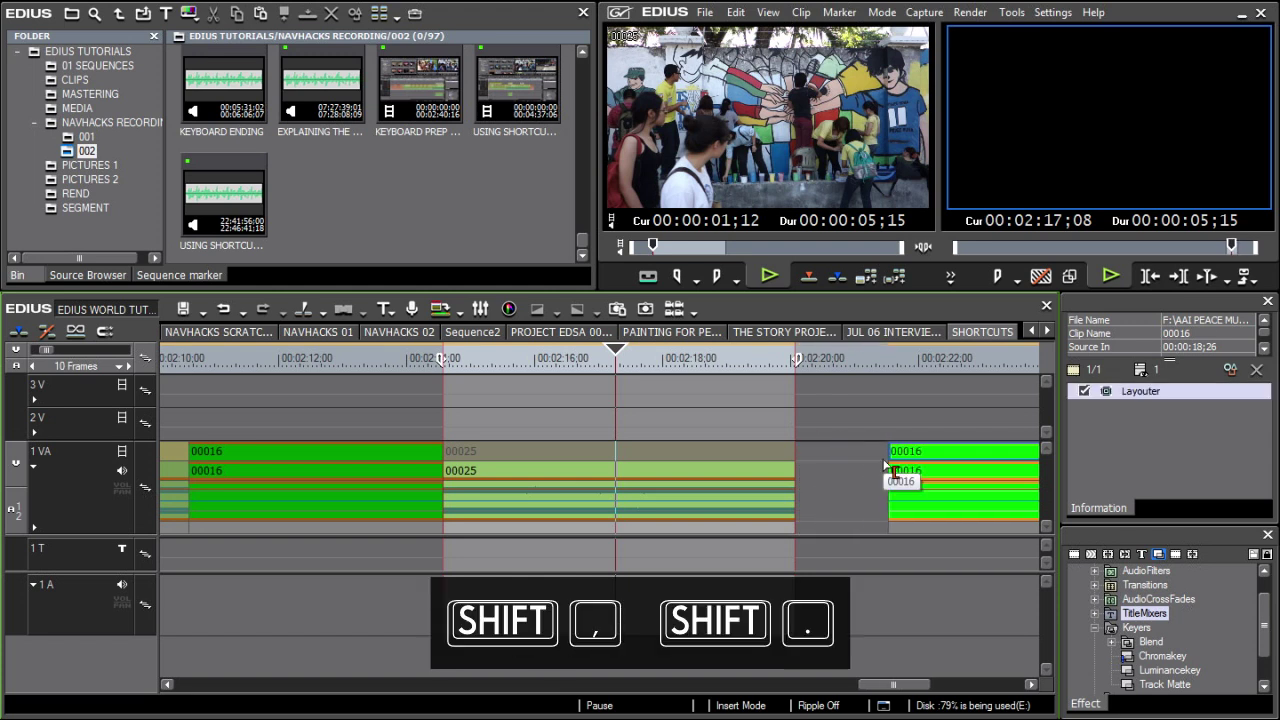
{"action": "key", "text": "shift+comma"}
{"action": "key", "text": "shift+comma"}
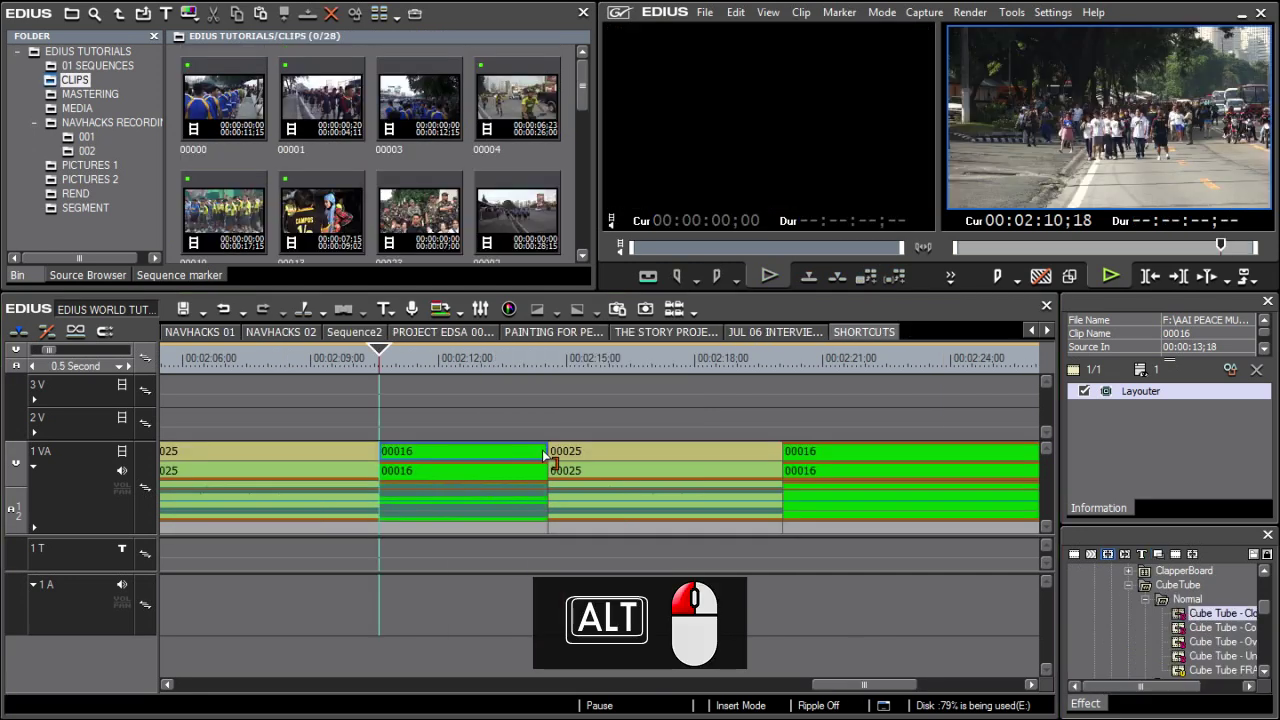
Roll the video edit point between the middle 00016 clip and the following 00025 clip later and back again.
{"action": "left_click_drag", "start_coordinate": [549, 455], "coordinate": [604, 455]}
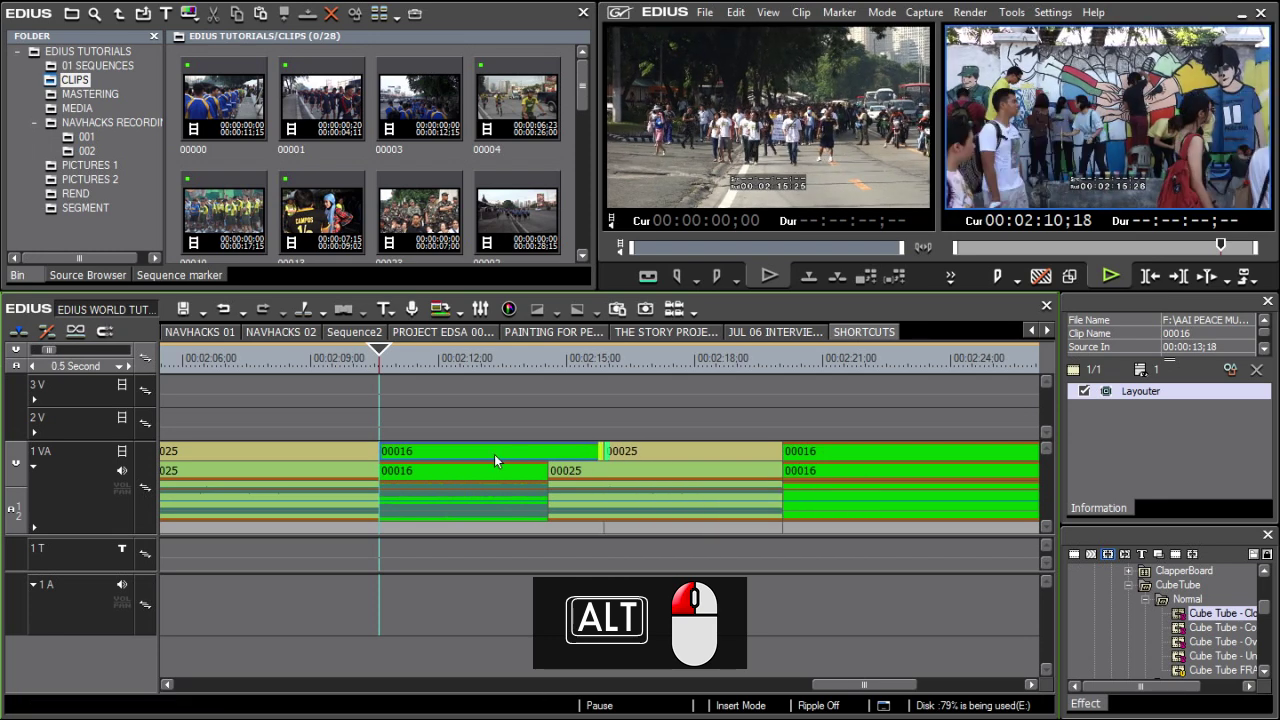
{"action": "left_click_drag", "start_coordinate": [600, 450], "coordinate": [548, 456]}
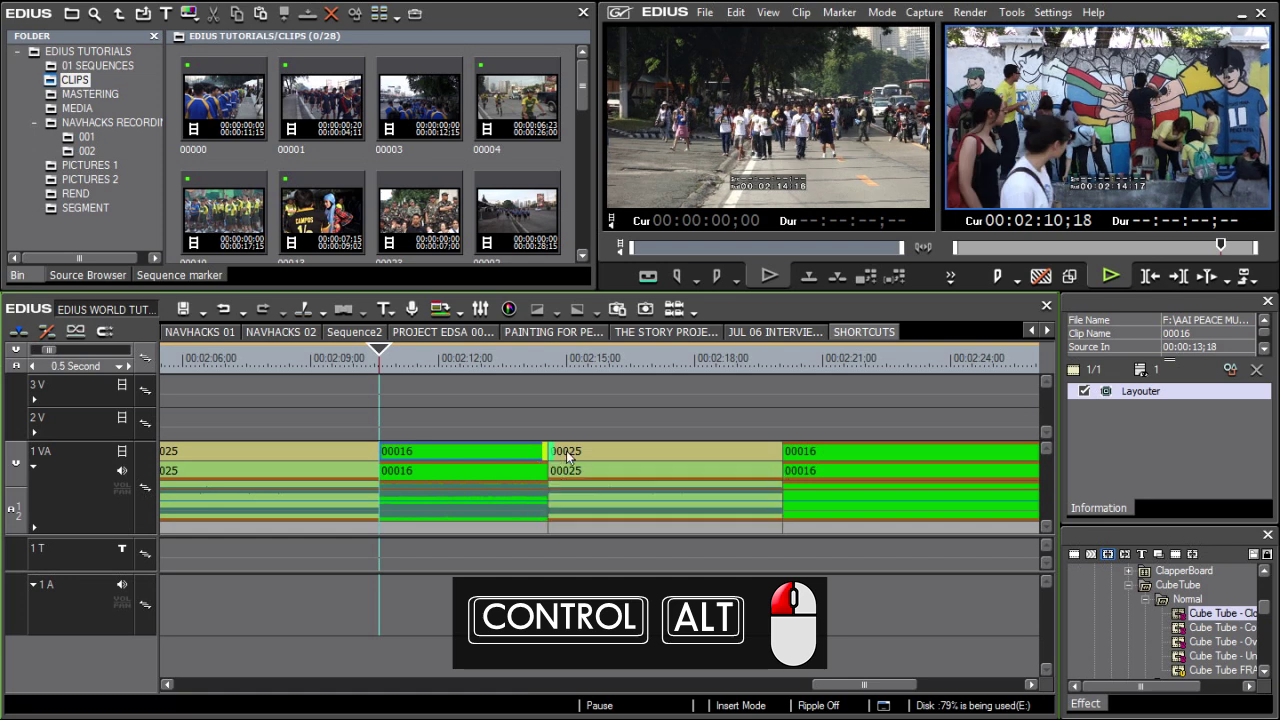
Slip the middle 00016 clip to a source In of 00:00:15;01, and open and leave Trim Mode.
{"action": "left_click", "coordinate": [483, 454]}
{"action": "left_click_drag", "start_coordinate": [487, 457], "coordinate": [355, 460]}
{"action": "key", "text": "shift+t"}
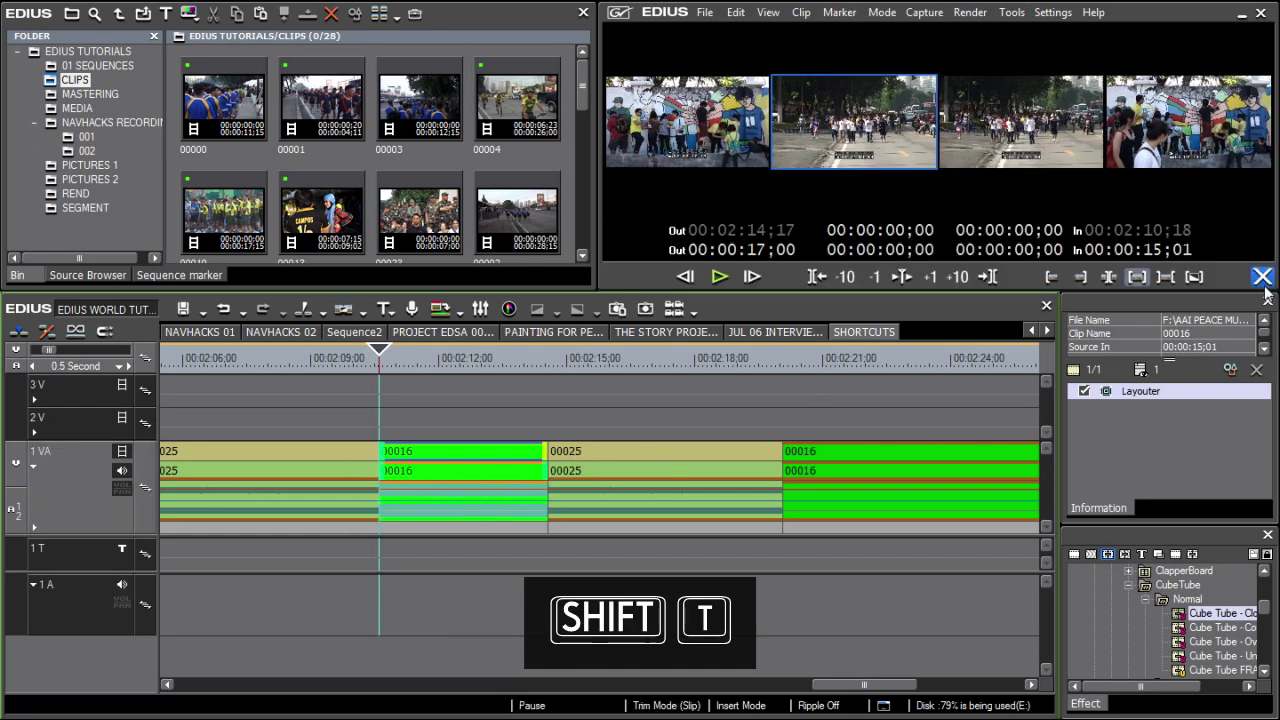
{"action": "left_click", "coordinate": [1262, 277]}
Set the duration of the second 00025 clip to 00:00:05;00.
{"action": "left_click", "coordinate": [620, 455]}
{"action": "key", "text": "ctrl+r"}
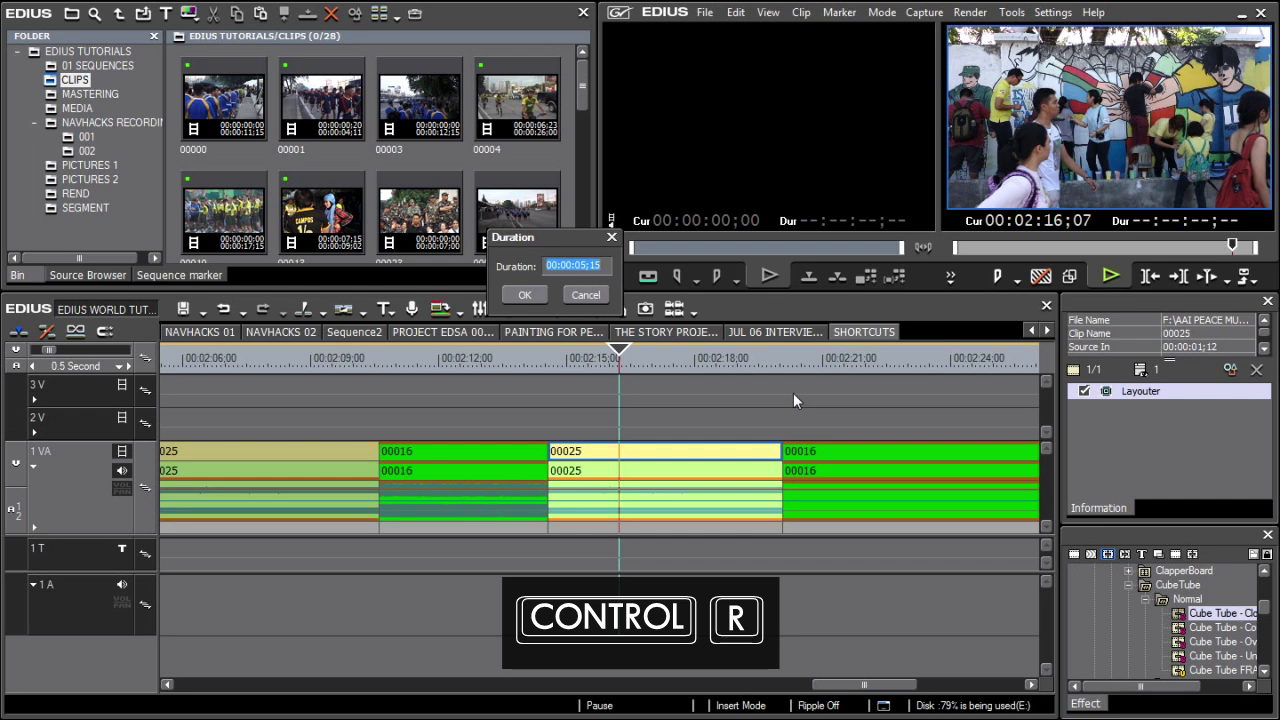
{"action": "type", "text": "500"}
{"action": "key", "text": "Return"}
Play part of the second 00025 clip and set its playback speed to 50%.
{"action": "key", "text": "ctrl+shift+r"}
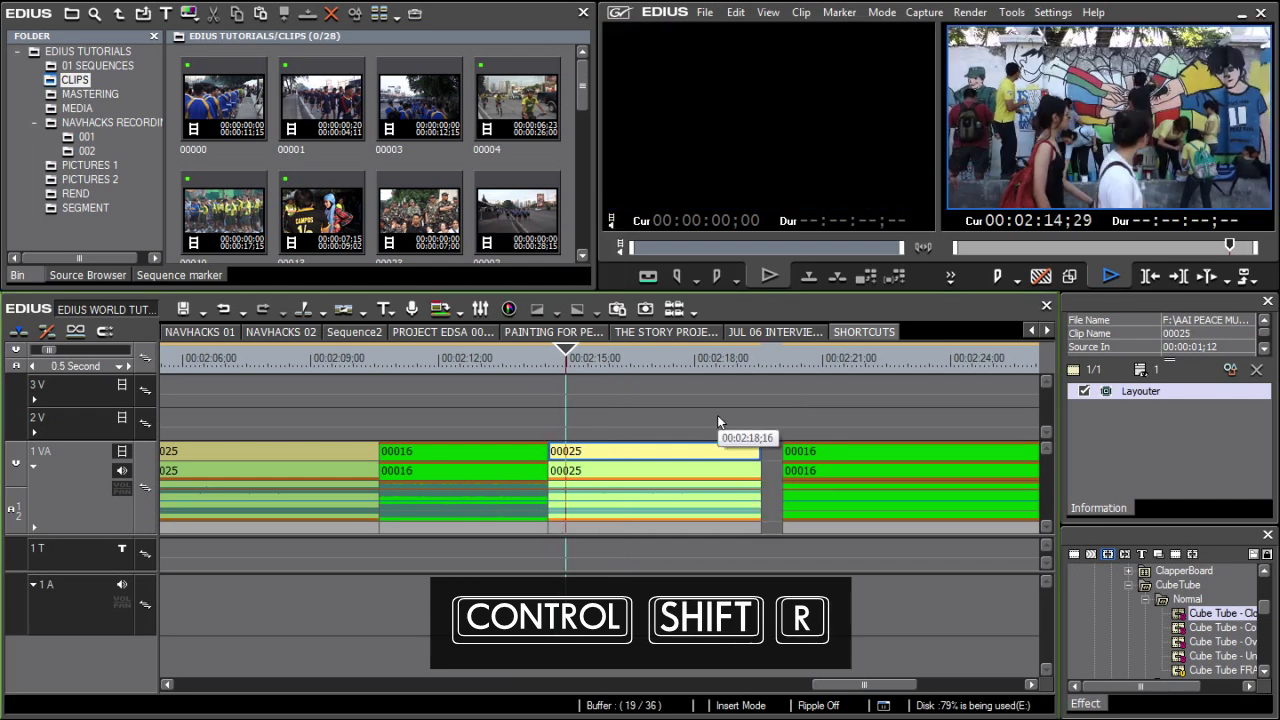
{"action": "key", "text": "space"}
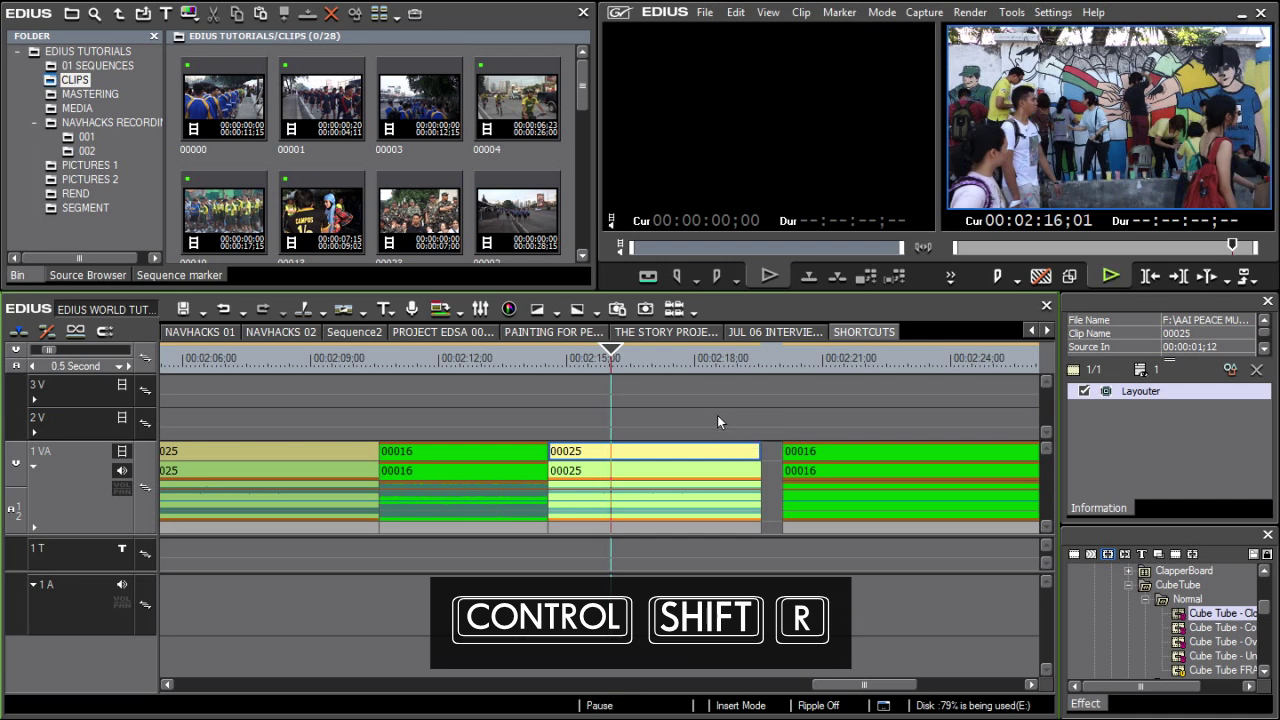
{"action": "key", "text": "ctrl+shift+r"}
{"action": "type", "text": "50"}
{"action": "key", "text": "Return"}
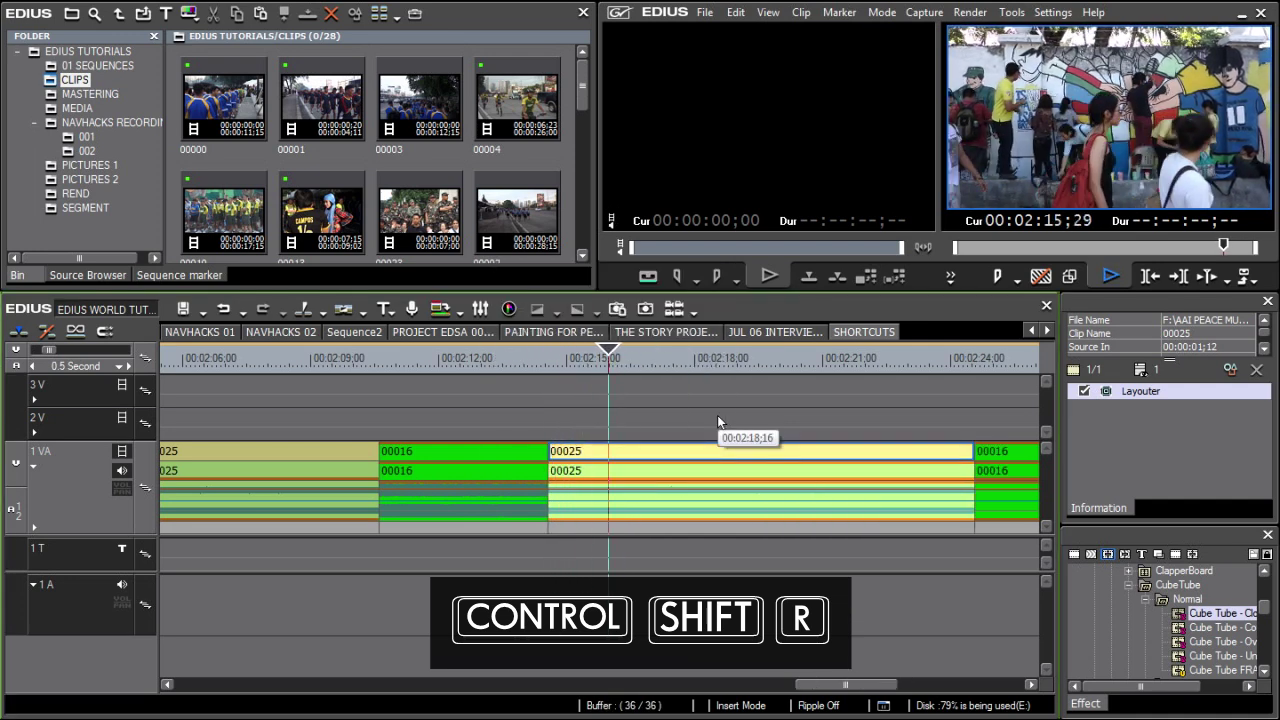
Apply Time Remap to the short 00016 clip before AG INTERVIEW, shifting its first keyframe to 00:02:34;05 and its second one later.
{"action": "left_click", "coordinate": [470, 450]}
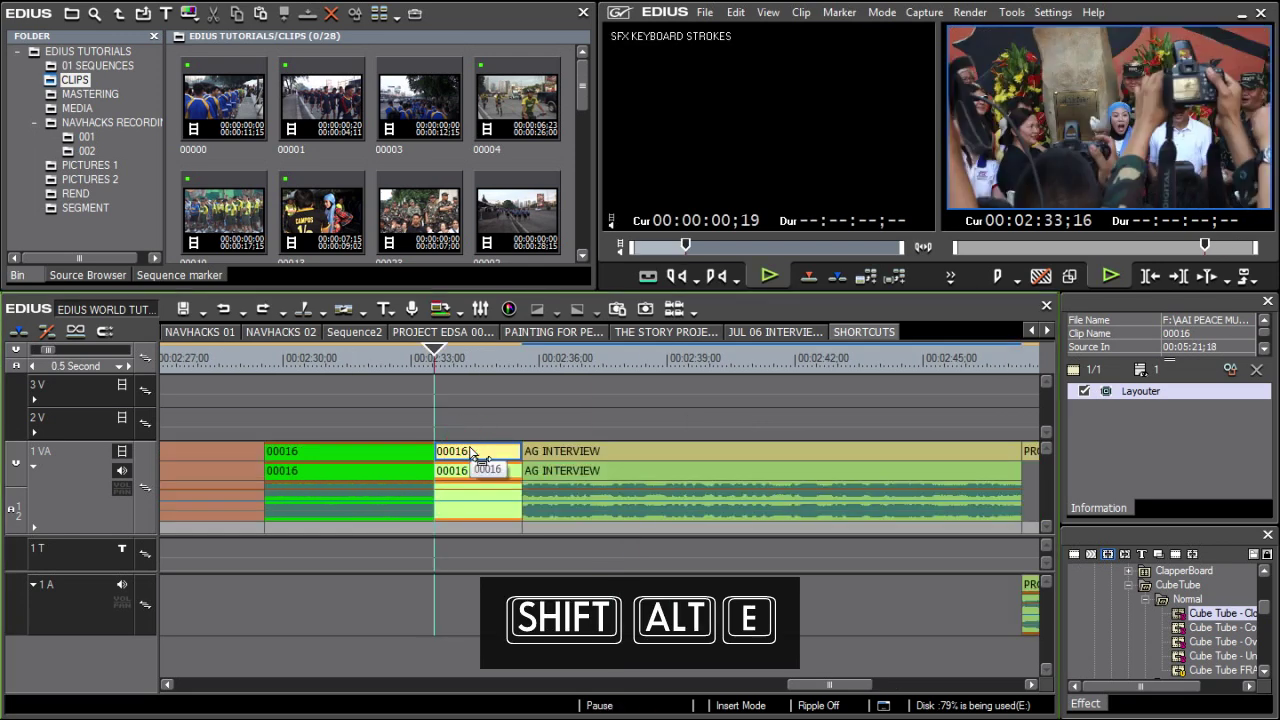
{"action": "key", "text": "shift+alt+e"}
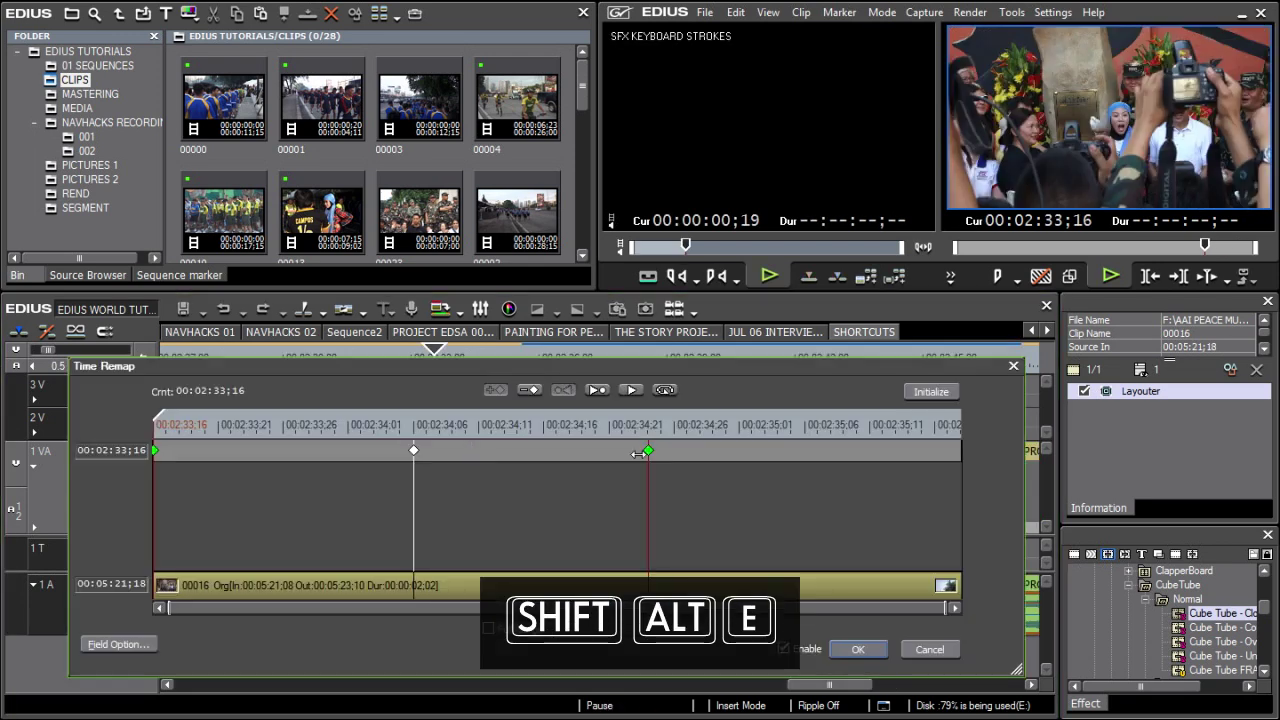
{"action": "left_click_drag", "start_coordinate": [648, 450], "coordinate": [975, 454]}
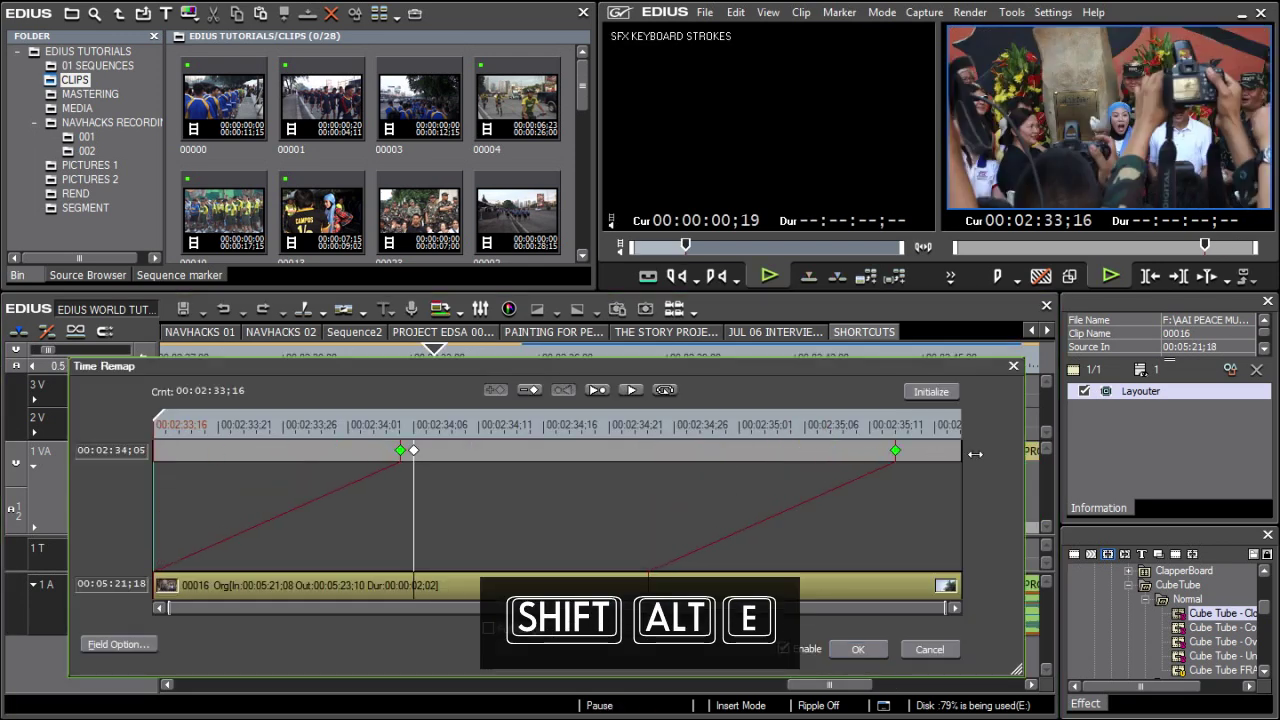
{"action": "left_click", "coordinate": [858, 649]}
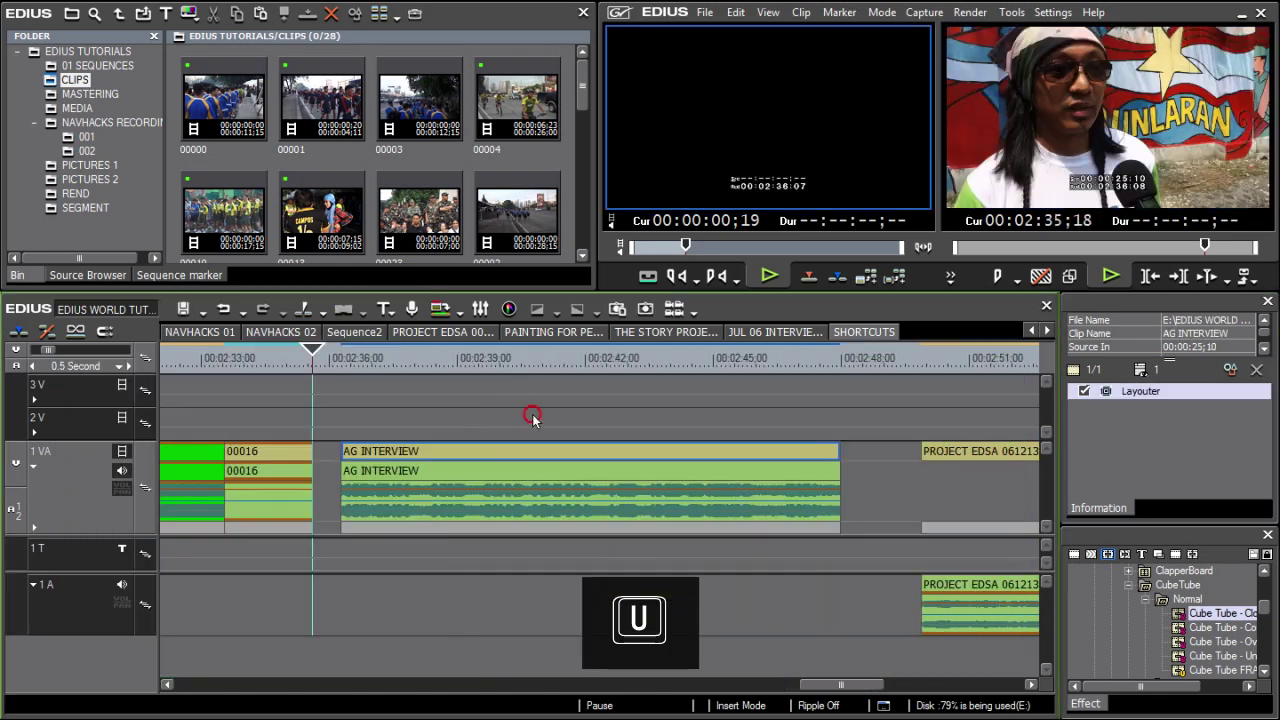
Unlink the video and audio of the AG INTERVIEW clip and link them together again.
{"action": "left_click", "coordinate": [513, 450]}
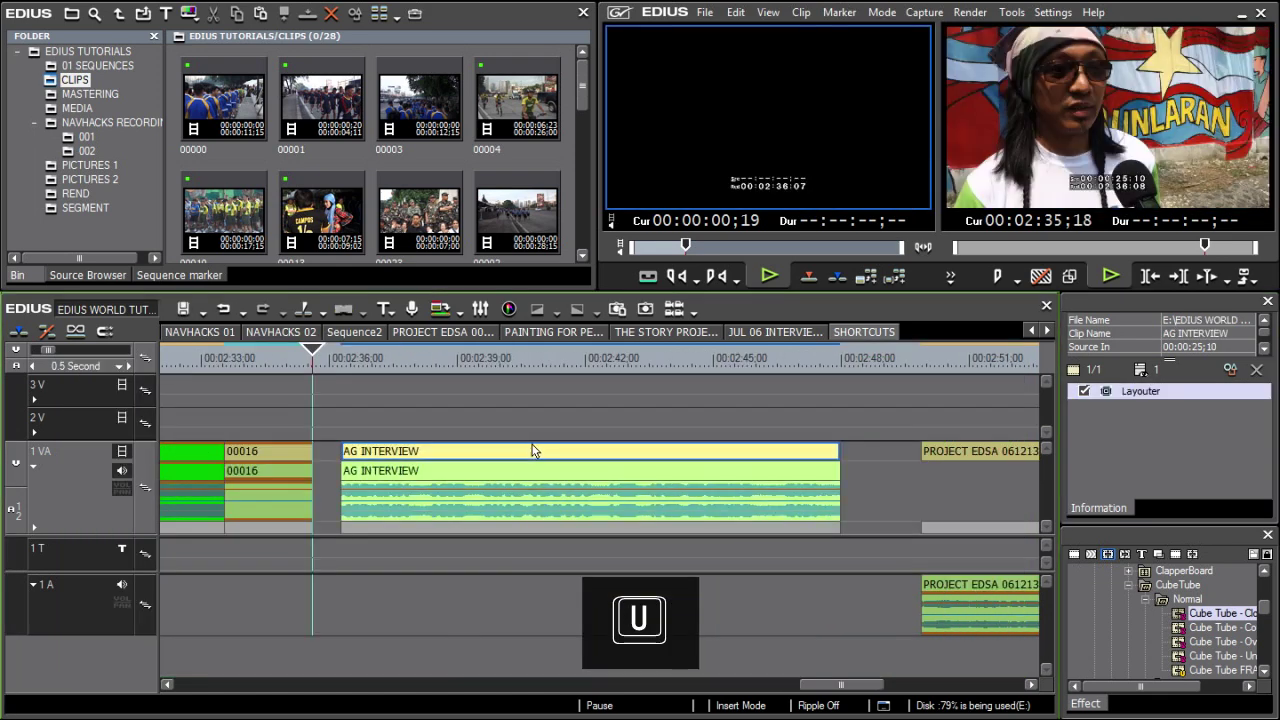
{"action": "left_click", "coordinate": [536, 452]}
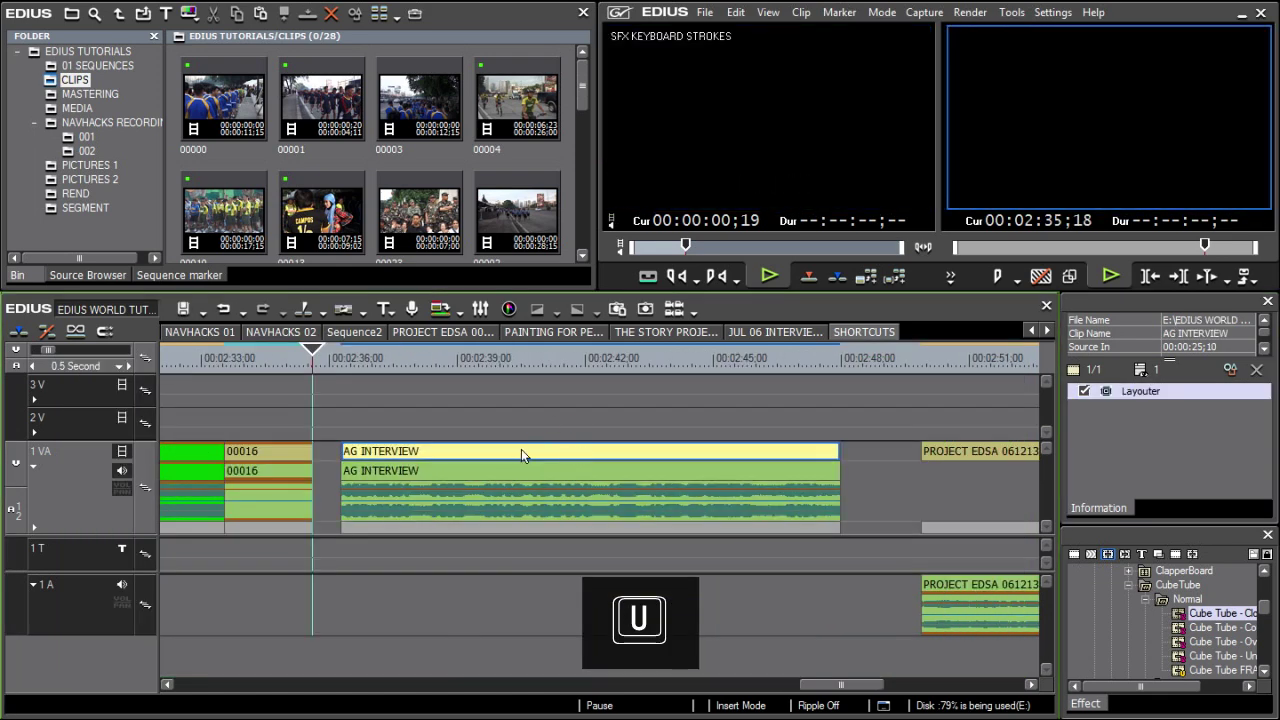
{"action": "left_click_drag", "start_coordinate": [521, 450], "coordinate": [576, 454]}
{"action": "left_click_drag", "start_coordinate": [619, 410], "coordinate": [559, 507]}
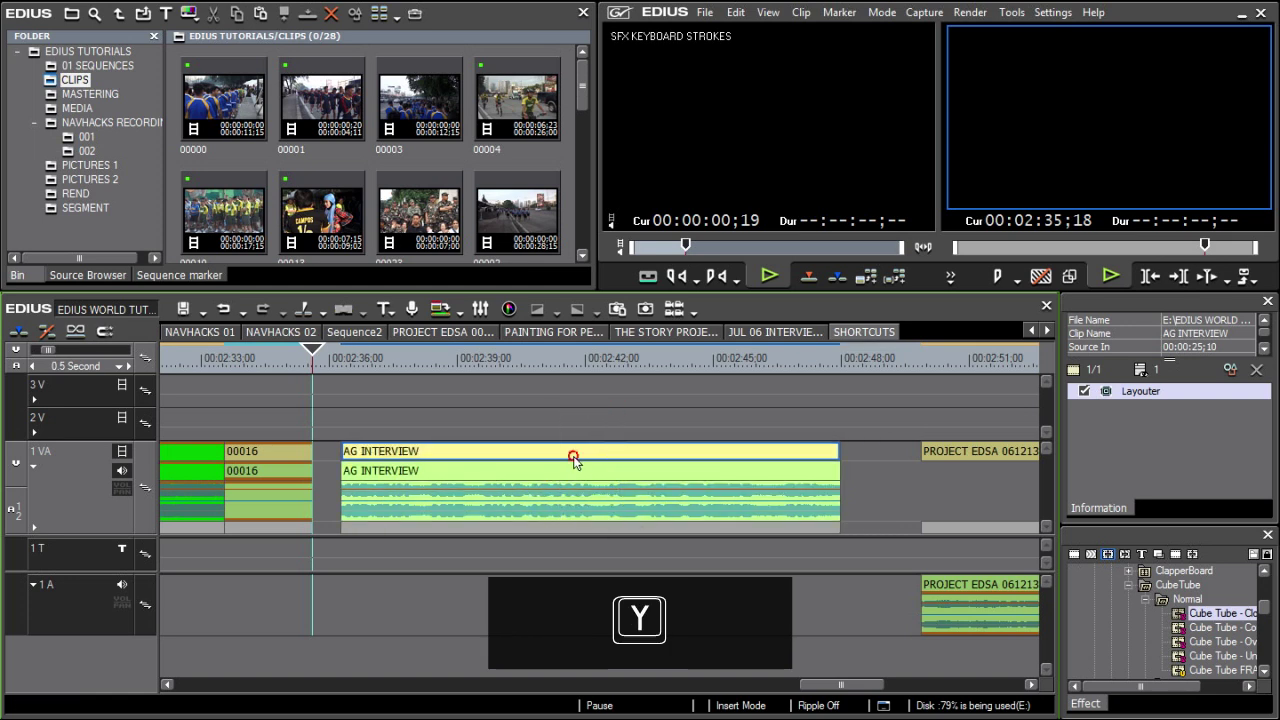
Group the clips from 00016 through AG INTERVIEW to the last 00025 and move the group later, leaving a gap after the Color Matte.
{"action": "key", "text": "g"}
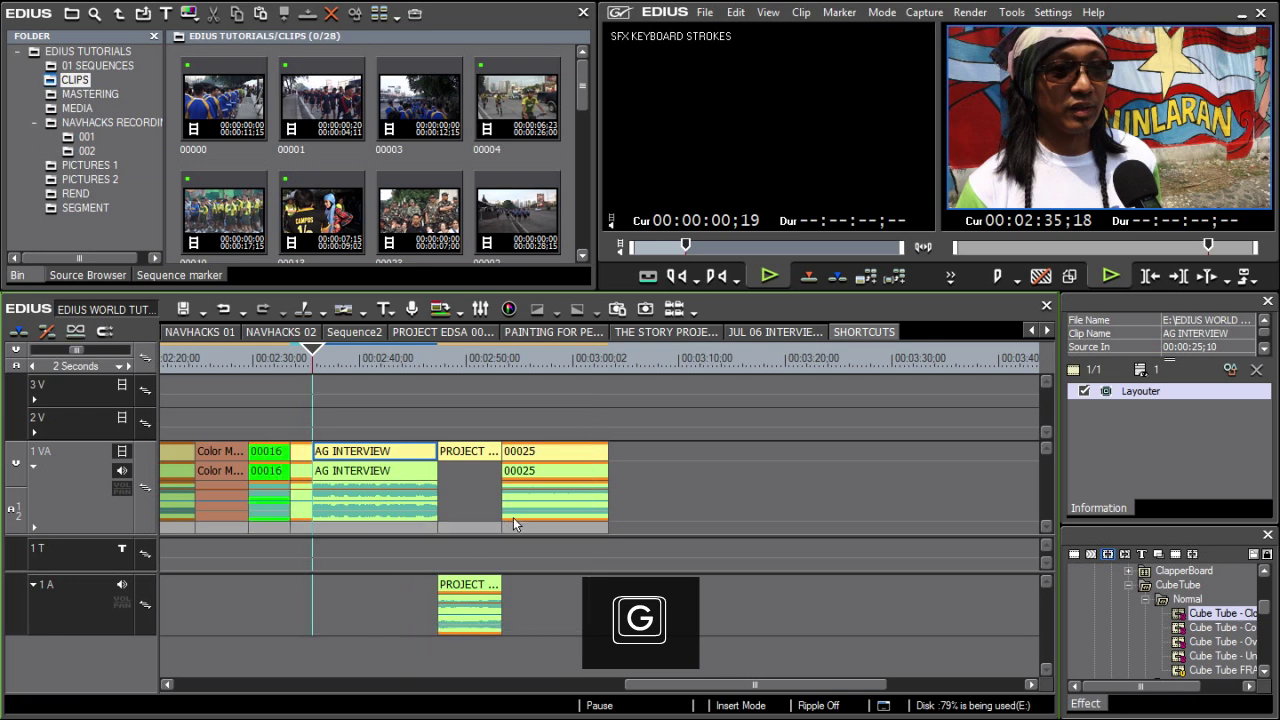
{"action": "left_click_drag", "start_coordinate": [380, 459], "coordinate": [553, 462]}
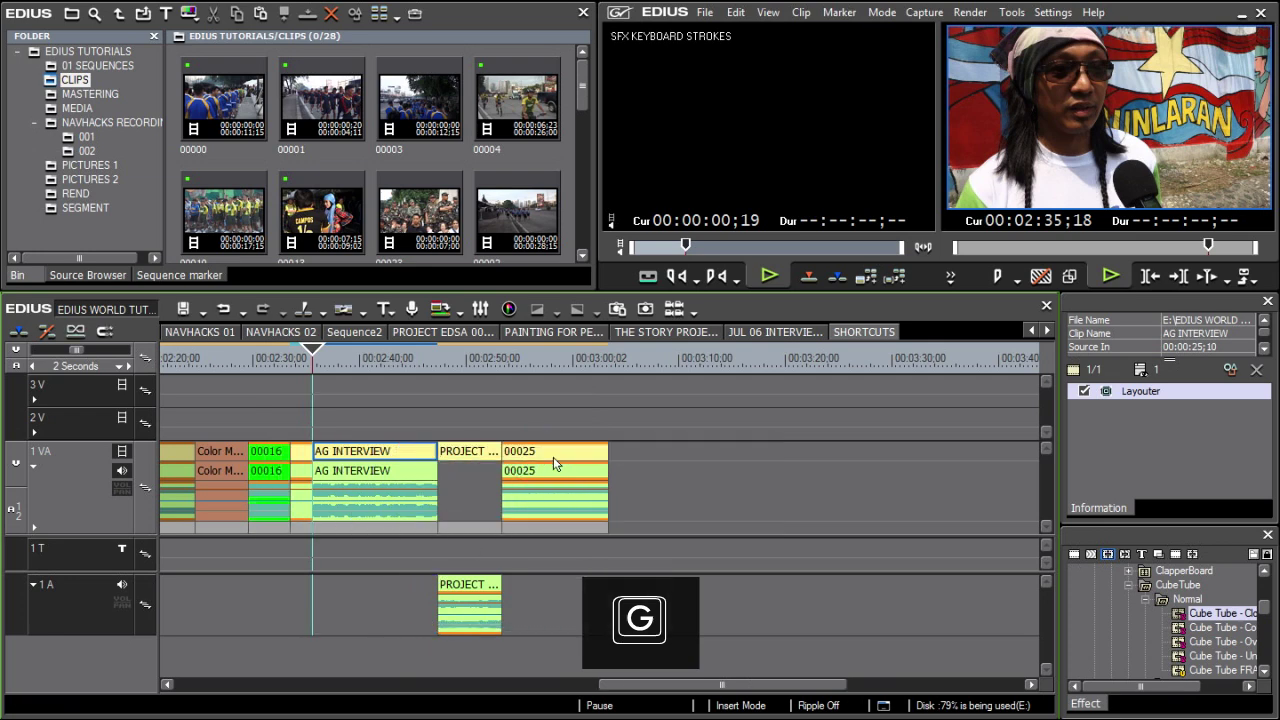
{"action": "left_click", "coordinate": [571, 454]}
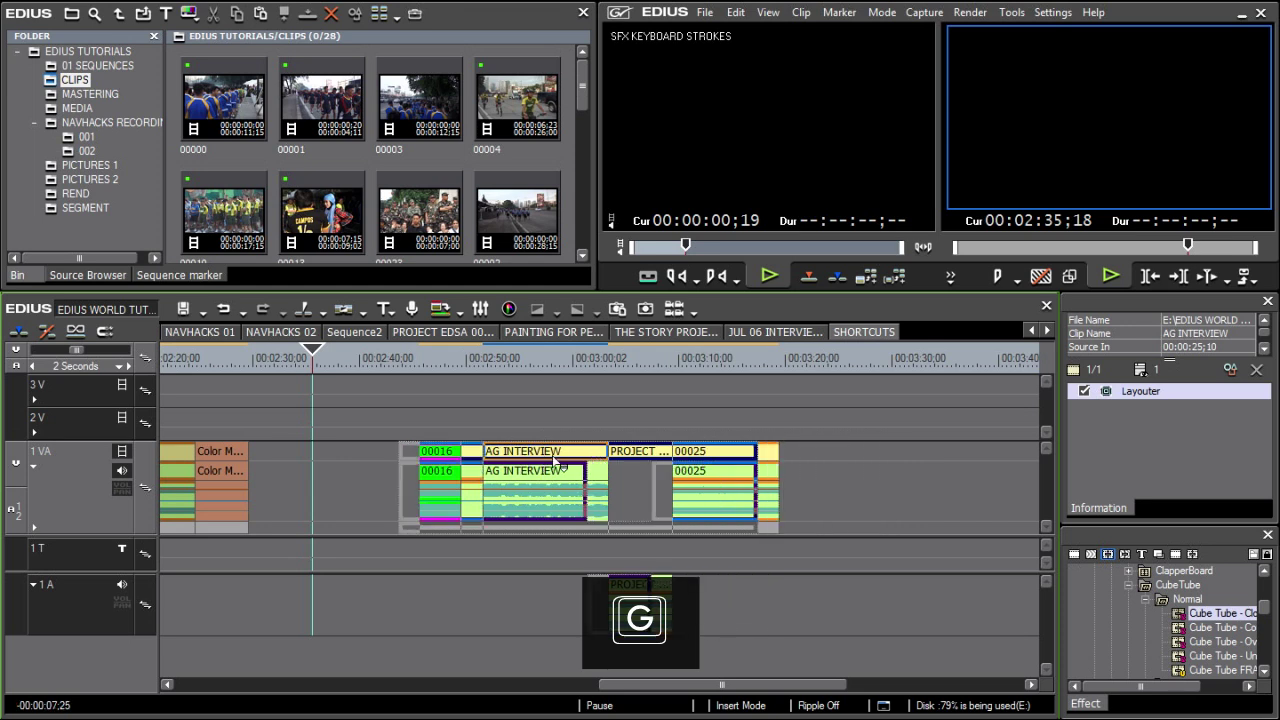
Ungroup the moved clips and select them individually.
{"action": "key", "text": "alt+g"}
{"action": "left_click", "coordinate": [754, 444]}
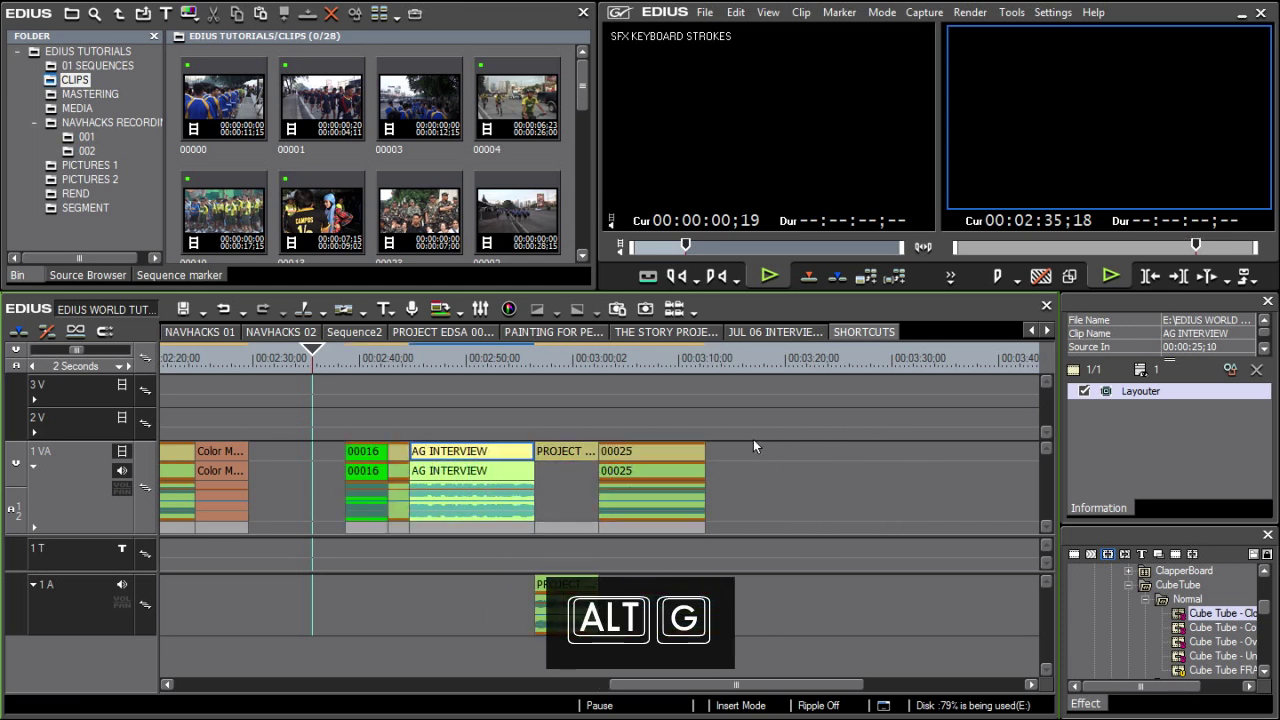
{"action": "left_click", "coordinate": [574, 474]}
{"action": "mouse_move", "coordinate": [663, 443]}
{"action": "left_mouse_down"}
{"action": "mouse_move", "coordinate": [749, 450]}
{"action": "mouse_move", "coordinate": [664, 465]}
{"action": "left_mouse_up"}
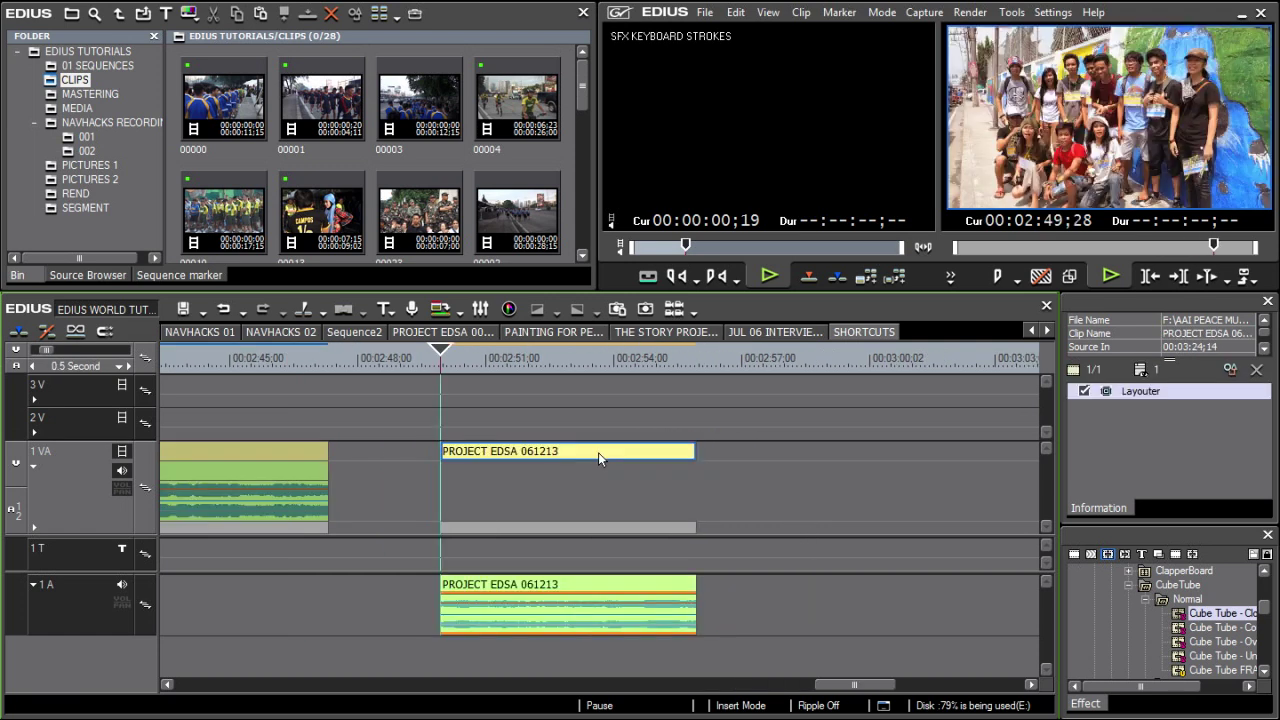
Select the video and audio parts of the linked PROJECT EDSA 061213 clip separately, and shift the whole clip 3 seconds earlier.
{"action": "left_click", "coordinate": [630, 455], "text": "alt"}
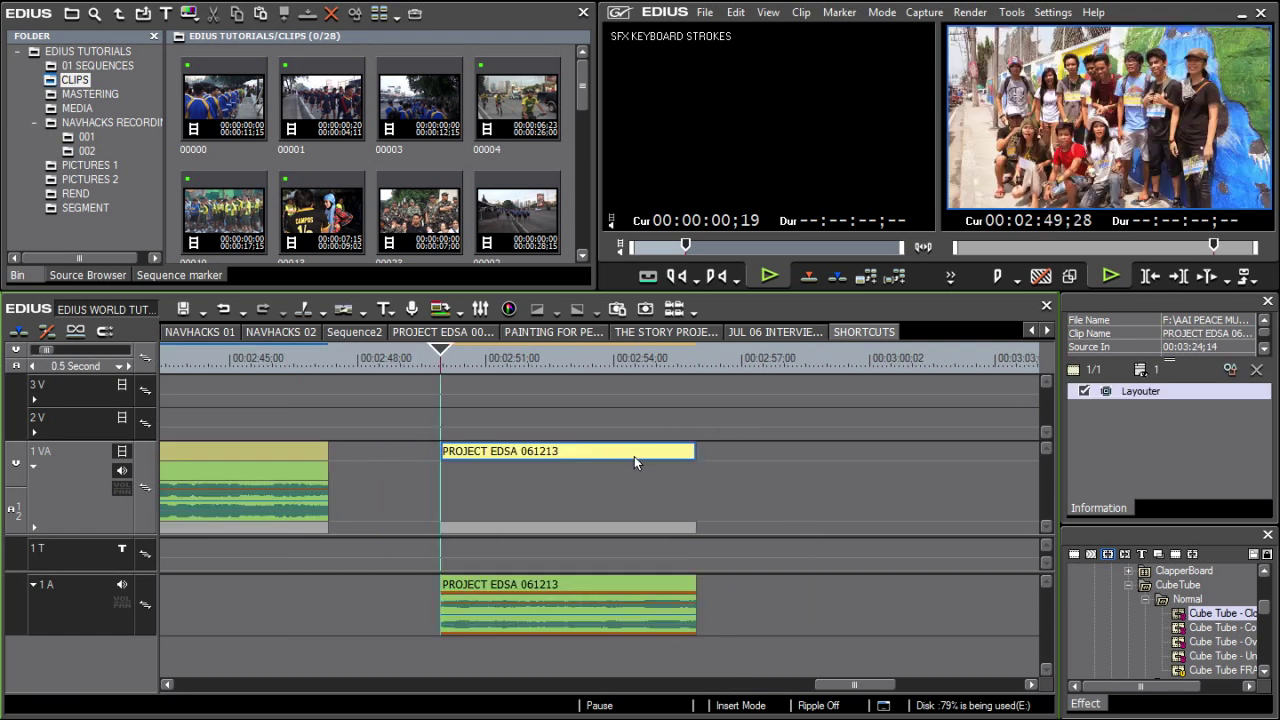
{"action": "mouse_move", "coordinate": [550, 452]}
{"action": "left_mouse_down"}
{"action": "mouse_move", "coordinate": [712, 455]}
{"action": "mouse_move", "coordinate": [529, 452]}
{"action": "left_mouse_up"}
{"action": "left_click", "coordinate": [565, 615]}
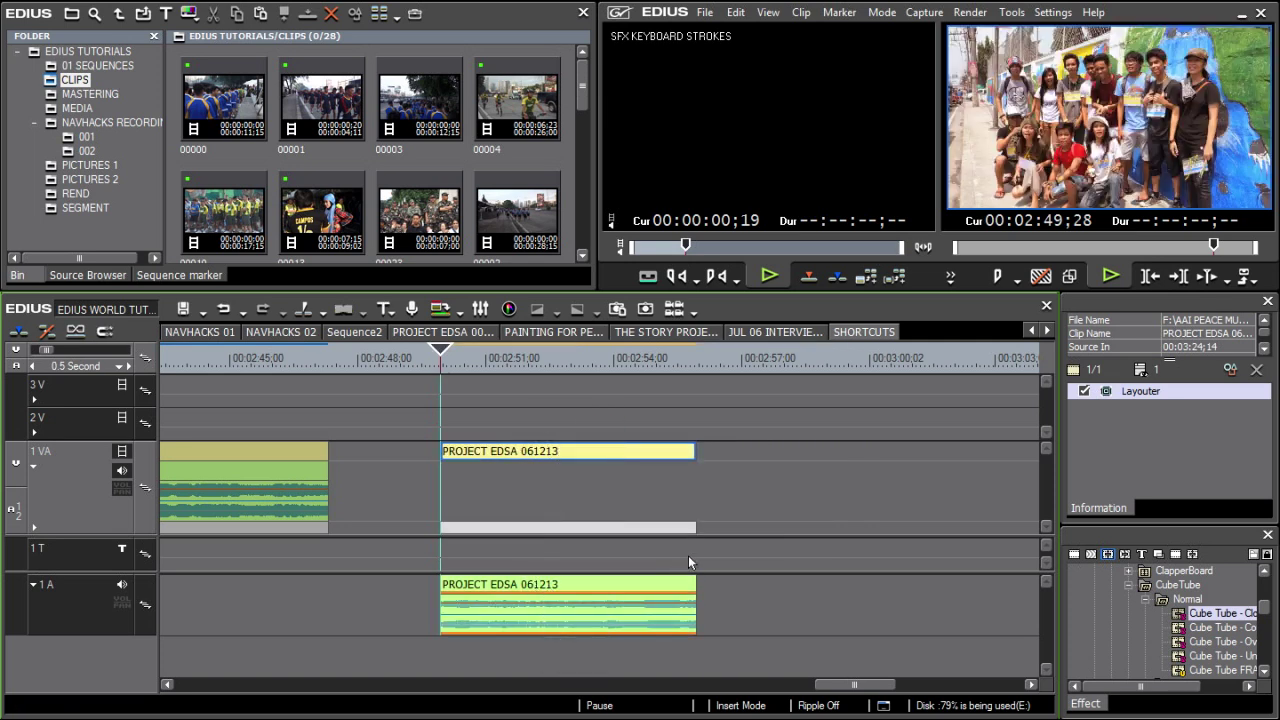
{"action": "mouse_move", "coordinate": [571, 456]}
{"action": "left_mouse_down"}
{"action": "mouse_move", "coordinate": [551, 450]}
{"action": "mouse_move", "coordinate": [681, 449]}
{"action": "mouse_move", "coordinate": [560, 452]}
{"action": "left_mouse_up"}
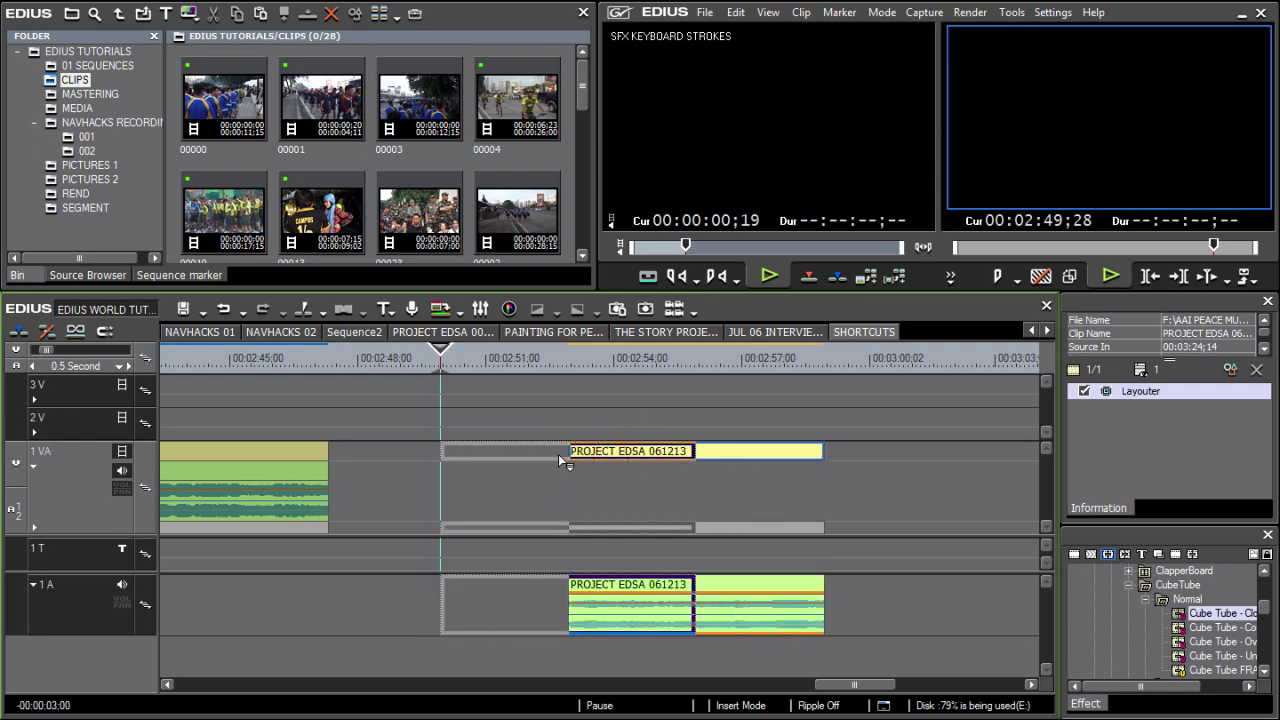
Convert the clips from the green 00016 through the last 00025 into a sequence and place it right after the last 00025.
{"action": "key", "text": "ctrl+shift+c"}
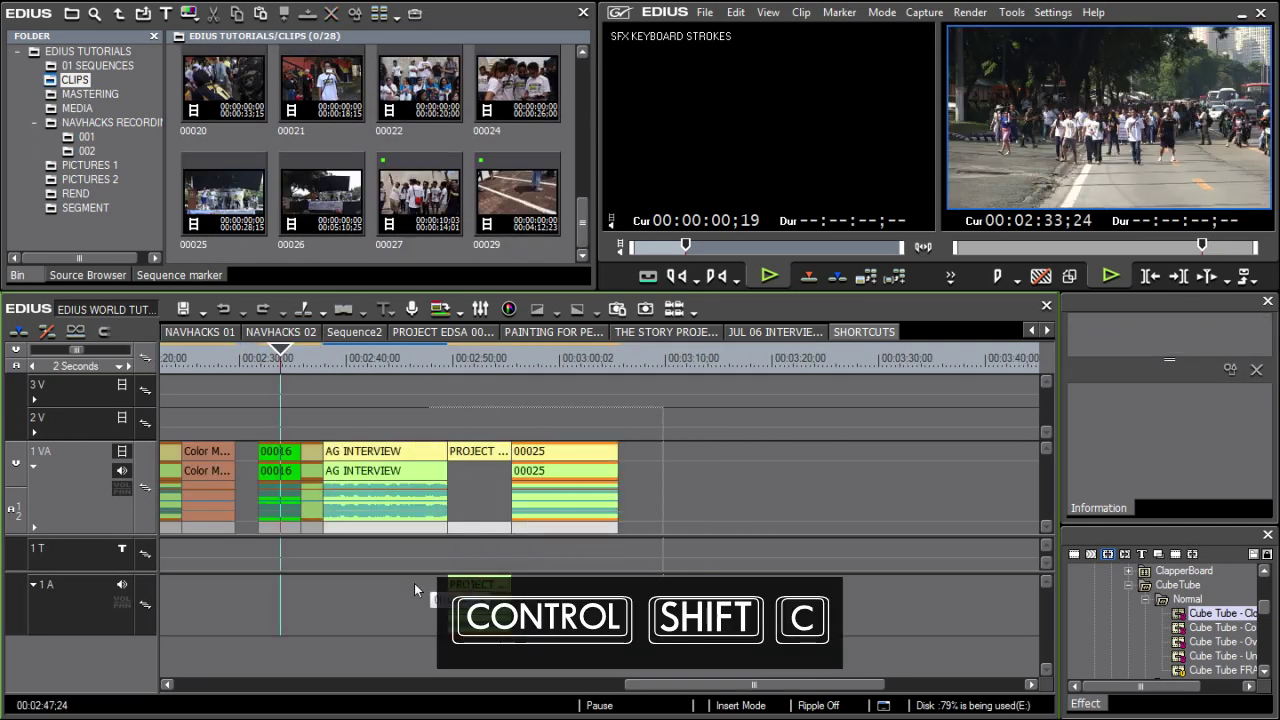
{"action": "left_click_drag", "start_coordinate": [414, 583], "coordinate": [267, 643]}
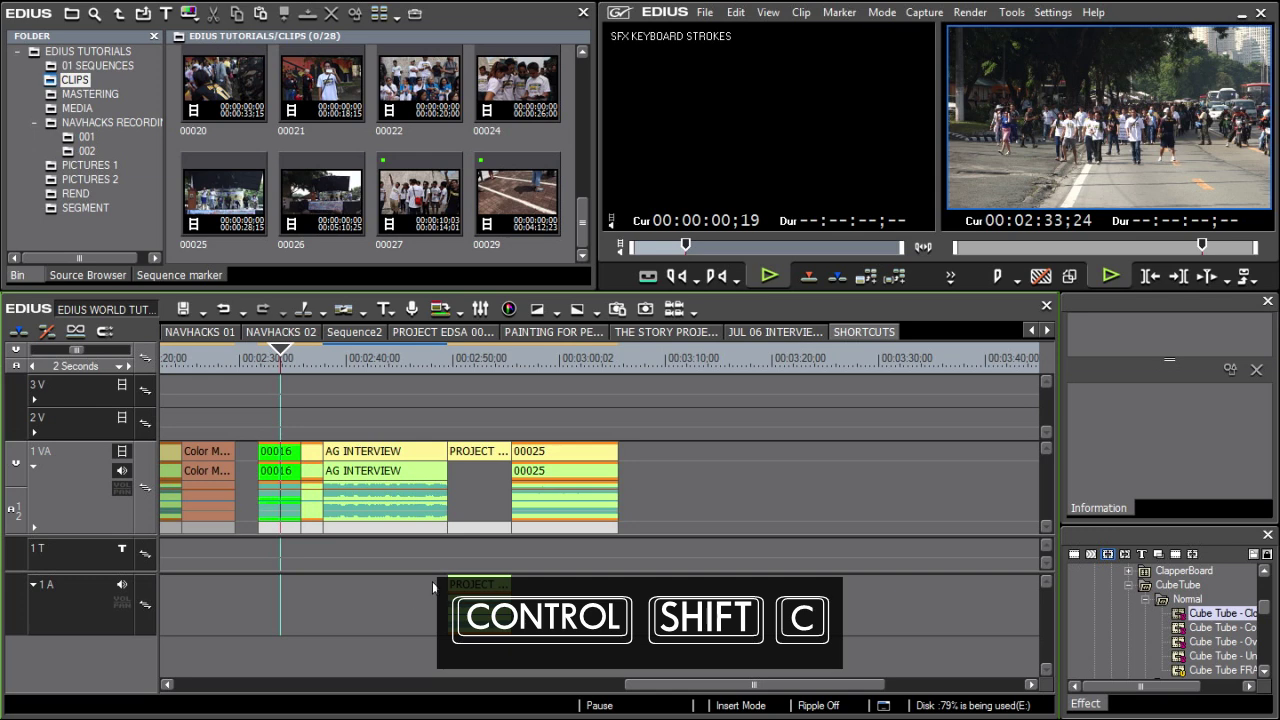
{"action": "left_click_drag", "start_coordinate": [226, 214], "coordinate": [657, 484]}
{"action": "left_click", "coordinate": [685, 362]}
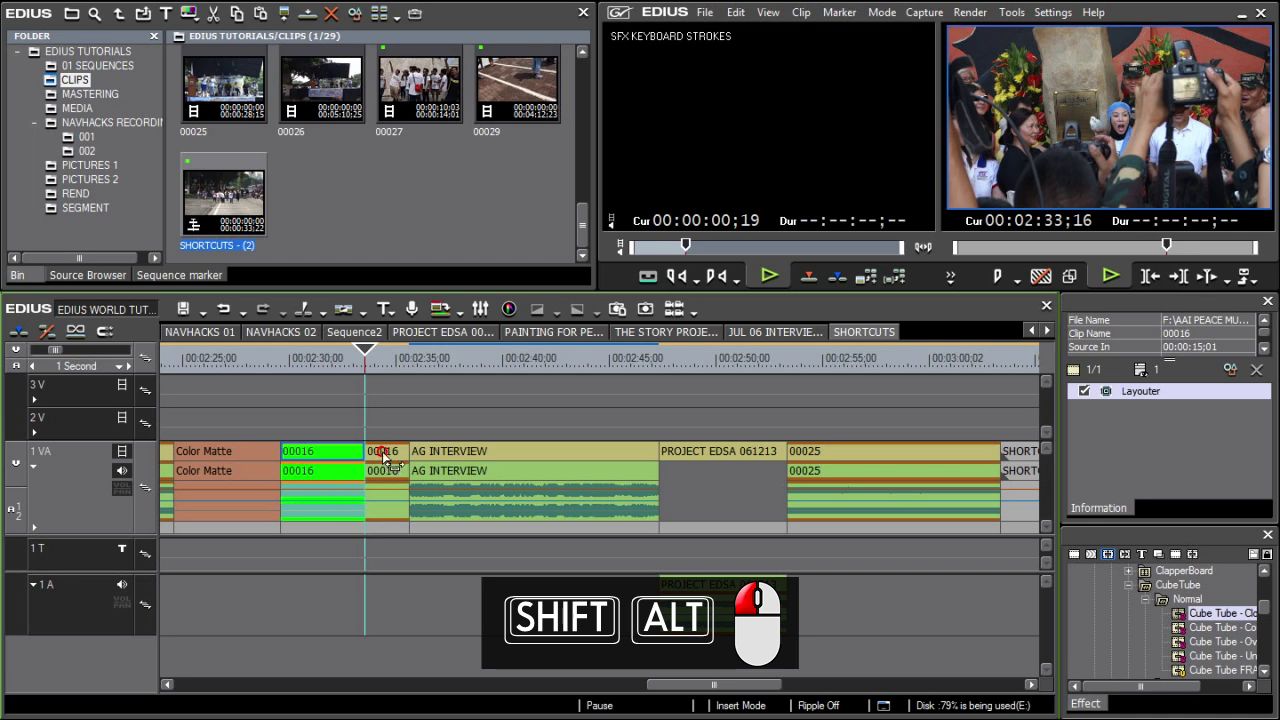
Try moving the short 00016 clip before AG INTERVIEW together with all the clips that follow it.
{"action": "left_click_drag", "start_coordinate": [381, 447], "coordinate": [460, 460]}
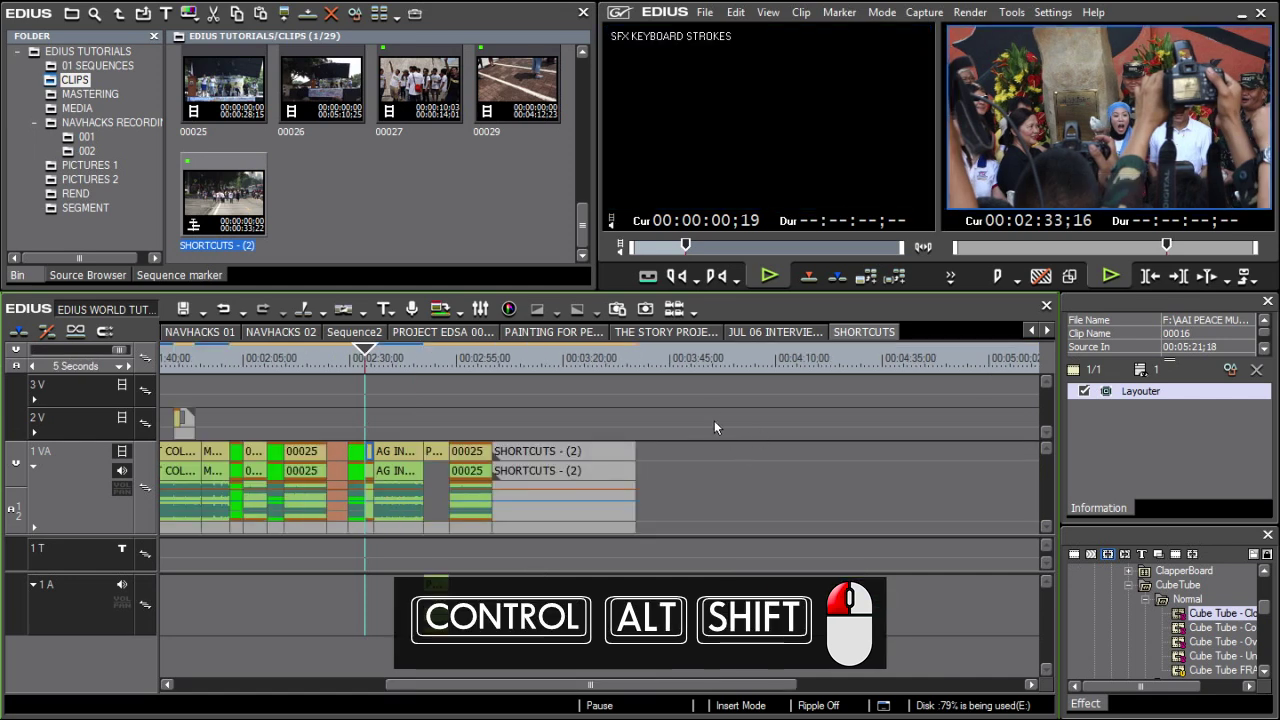
{"action": "left_click_drag", "start_coordinate": [552, 518], "coordinate": [369, 610]}
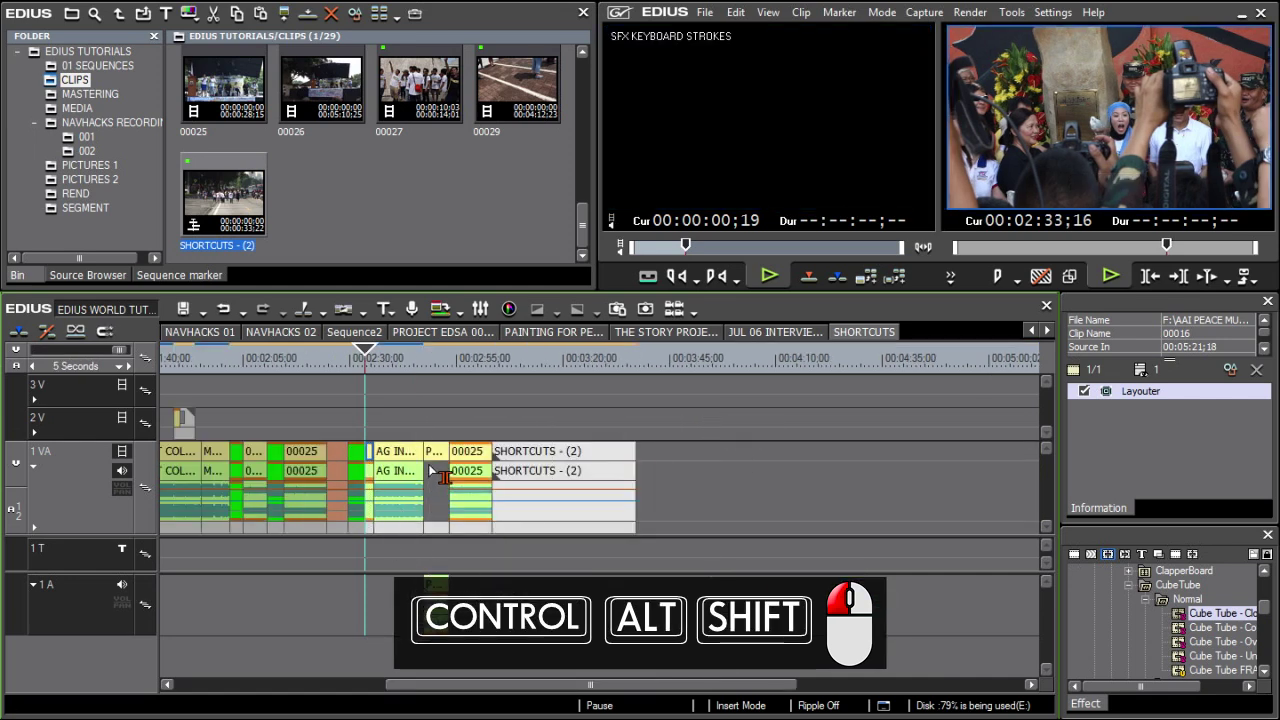
{"action": "left_click_drag", "start_coordinate": [418, 462], "coordinate": [705, 461]}
Add four sequence markers along the timeline, including ones at 00:01:08;12, 00:01:38;16 and 00:02:40;18.
{"action": "key", "text": "asterisk"}
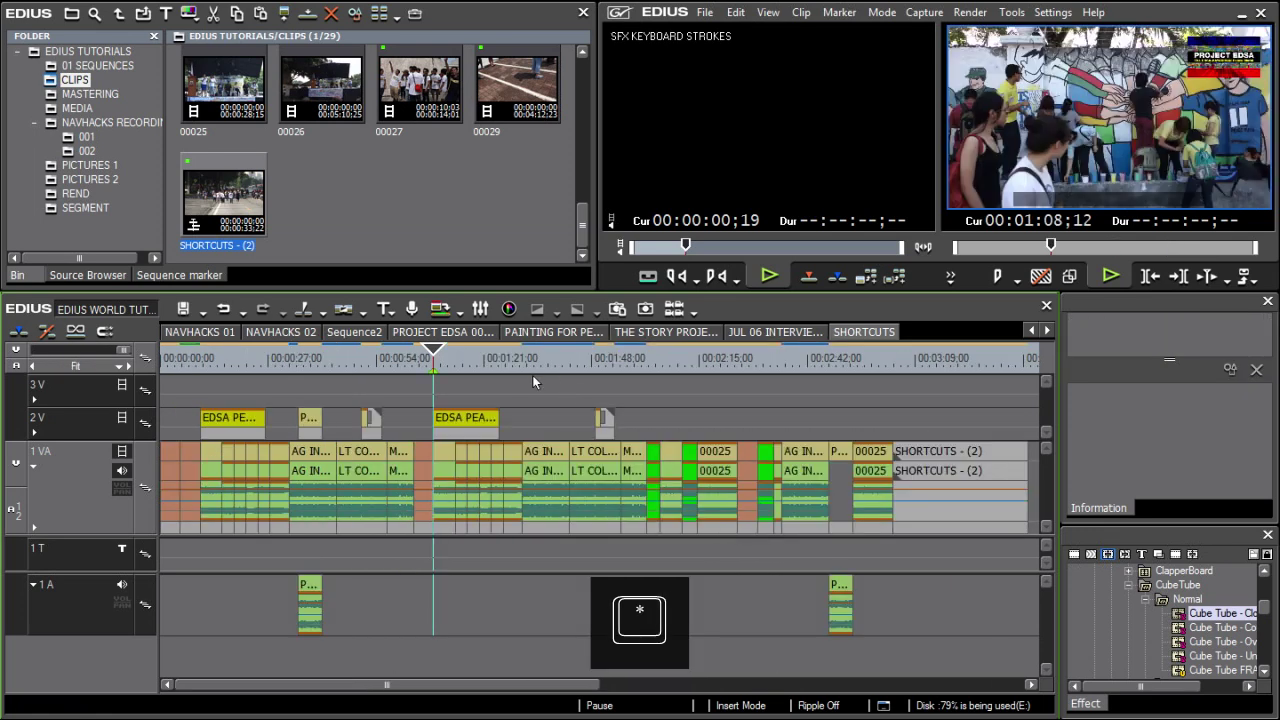
{"action": "left_click", "coordinate": [515, 360]}
{"action": "left_click_drag", "start_coordinate": [515, 362], "coordinate": [565, 368]}
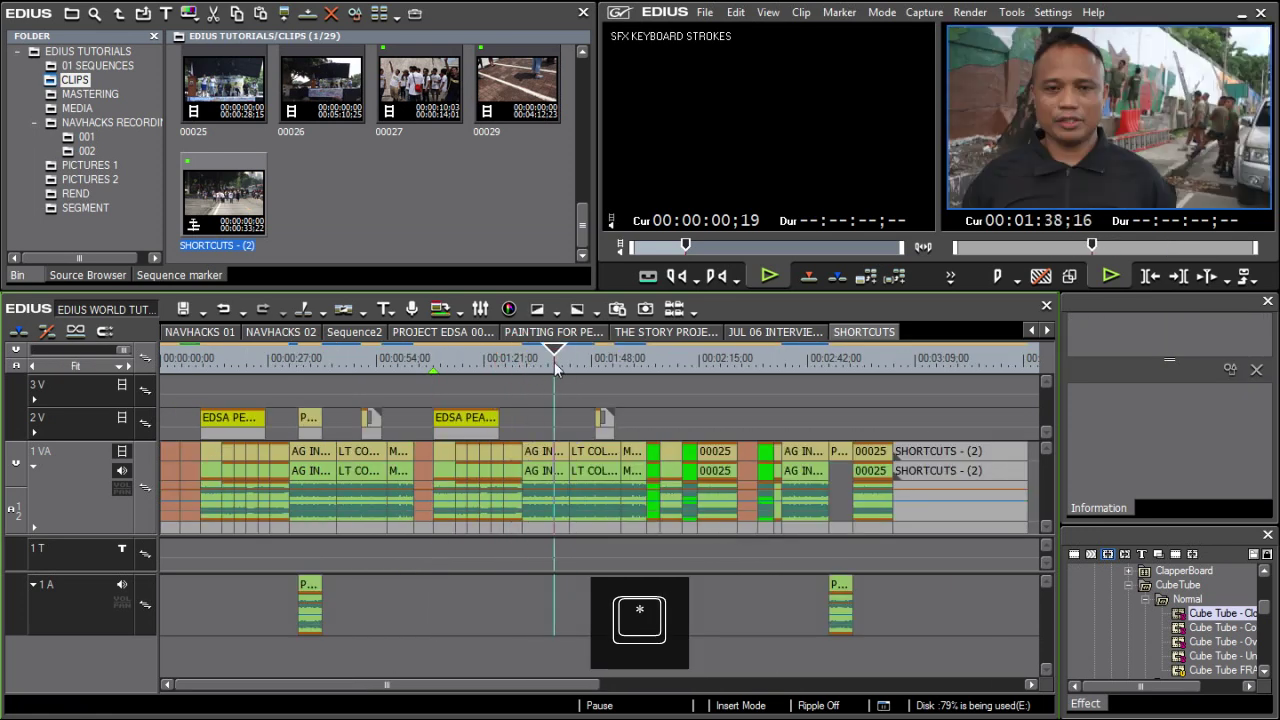
{"action": "key", "text": "KP_Multiply"}
{"action": "mouse_move", "coordinate": [552, 361]}
{"action": "left_mouse_down"}
{"action": "mouse_move", "coordinate": [828, 368]}
{"action": "mouse_move", "coordinate": [806, 376]}
{"action": "left_mouse_up"}
{"action": "key", "text": "KP_Multiply"}
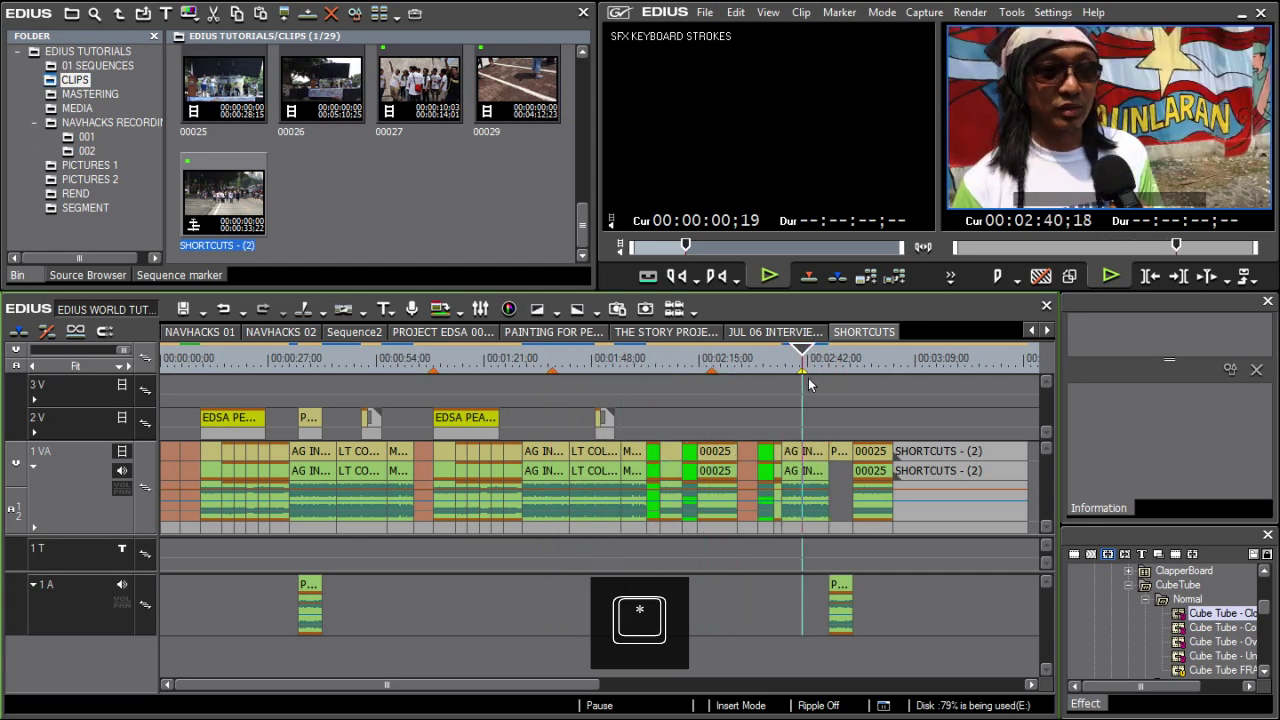
Step back through the sequence markers to the one at 00:01:08;12 and forward through them again.
{"action": "key", "text": "bracketleft"}
{"action": "key", "text": "bracketleft"}
{"action": "key", "text": "bracketleft"}
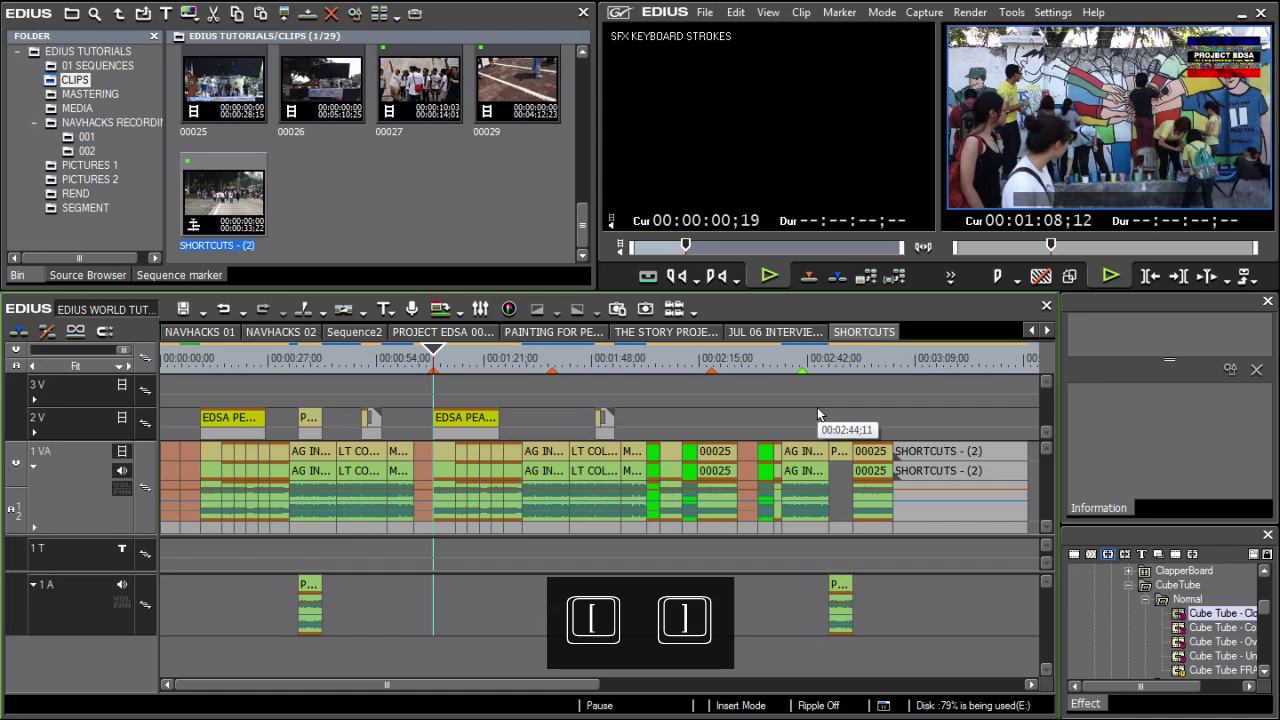
{"action": "key", "text": "bracketright"}
{"action": "key", "text": "bracketright"}
{"action": "key", "text": "bracketright"}
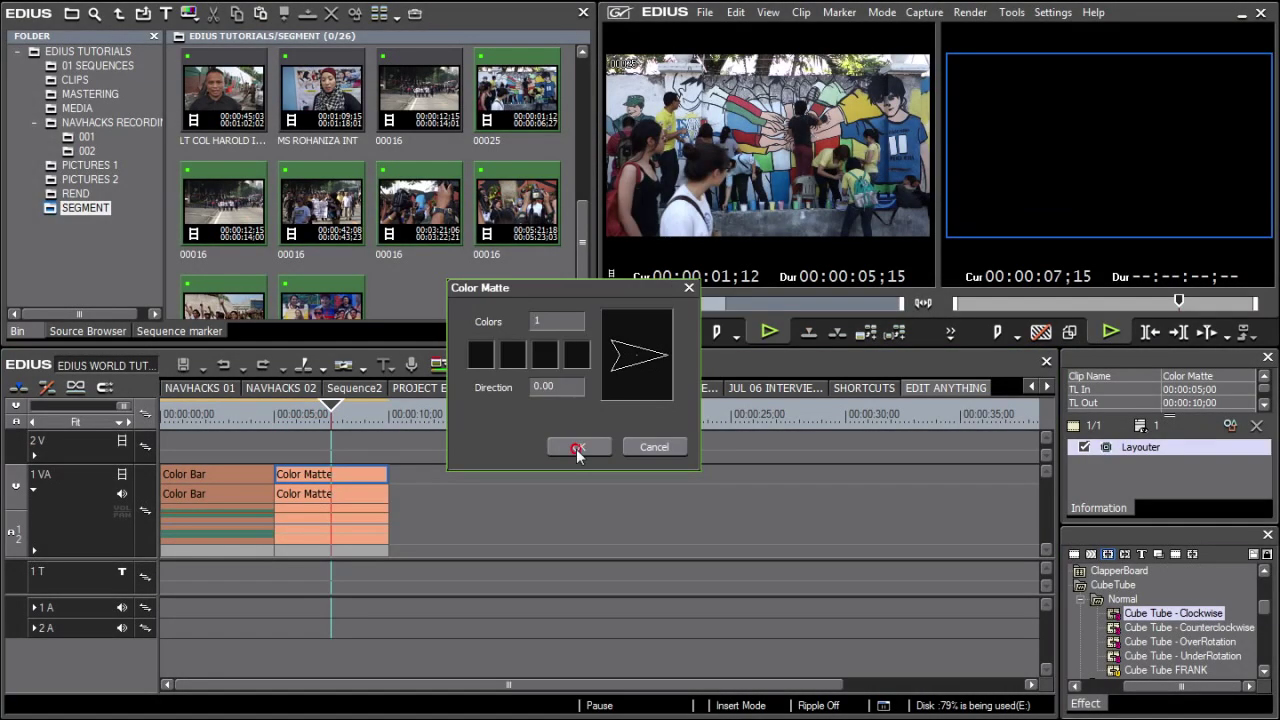
Insert a black Color Matte in the EDIT ANYTHING sequence and append four 00016 clips, 00027 and FLAG HD Mosaic06 after 00025.
{"action": "left_click", "coordinate": [573, 447]}
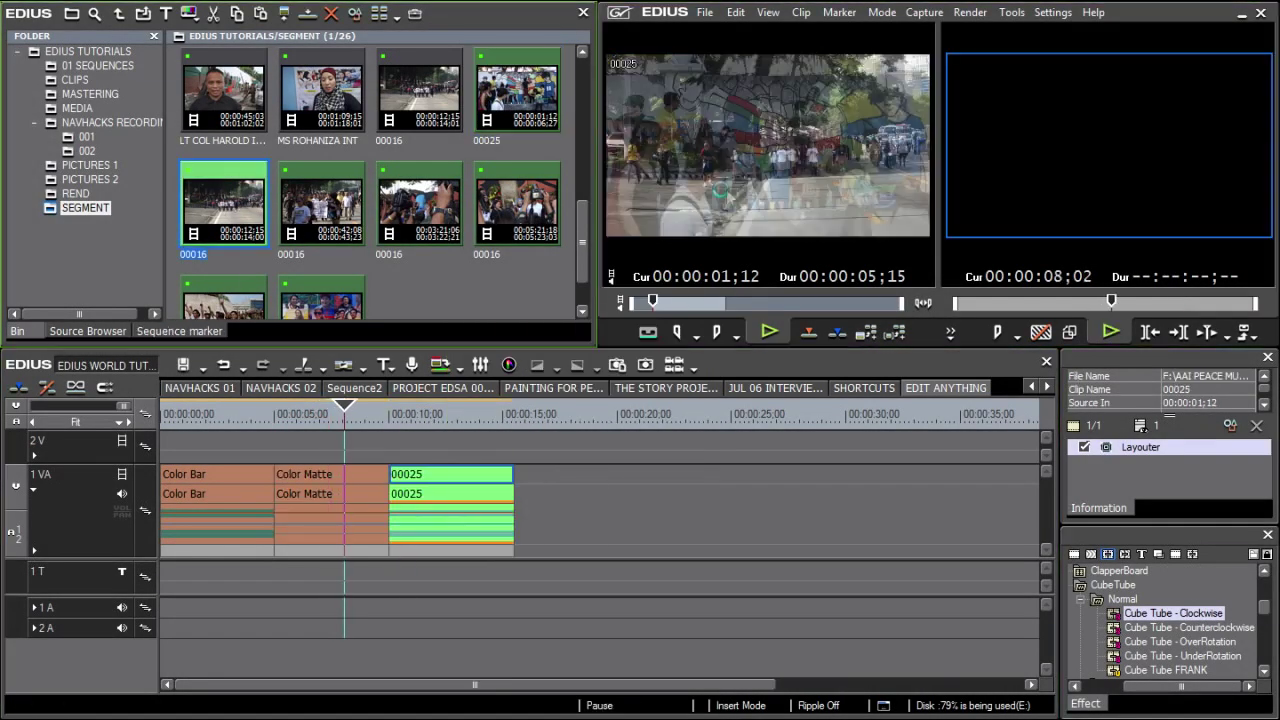
{"action": "left_click_drag", "start_coordinate": [223, 203], "coordinate": [531, 490]}
{"action": "left_click_drag", "start_coordinate": [321, 203], "coordinate": [566, 490]}
{"action": "left_click_drag", "start_coordinate": [419, 203], "coordinate": [600, 490]}
{"action": "left_click_drag", "start_coordinate": [517, 203], "coordinate": [637, 497]}
{"action": "left_click_drag", "start_coordinate": [223, 297], "coordinate": [668, 490]}
{"action": "left_click_drag", "start_coordinate": [321, 297], "coordinate": [730, 480]}
Add a dissolve at the start of the 00025 clip and ripple-trim the clip's end.
{"action": "left_click", "coordinate": [770, 410]}
{"action": "left_click", "coordinate": [430, 410]}
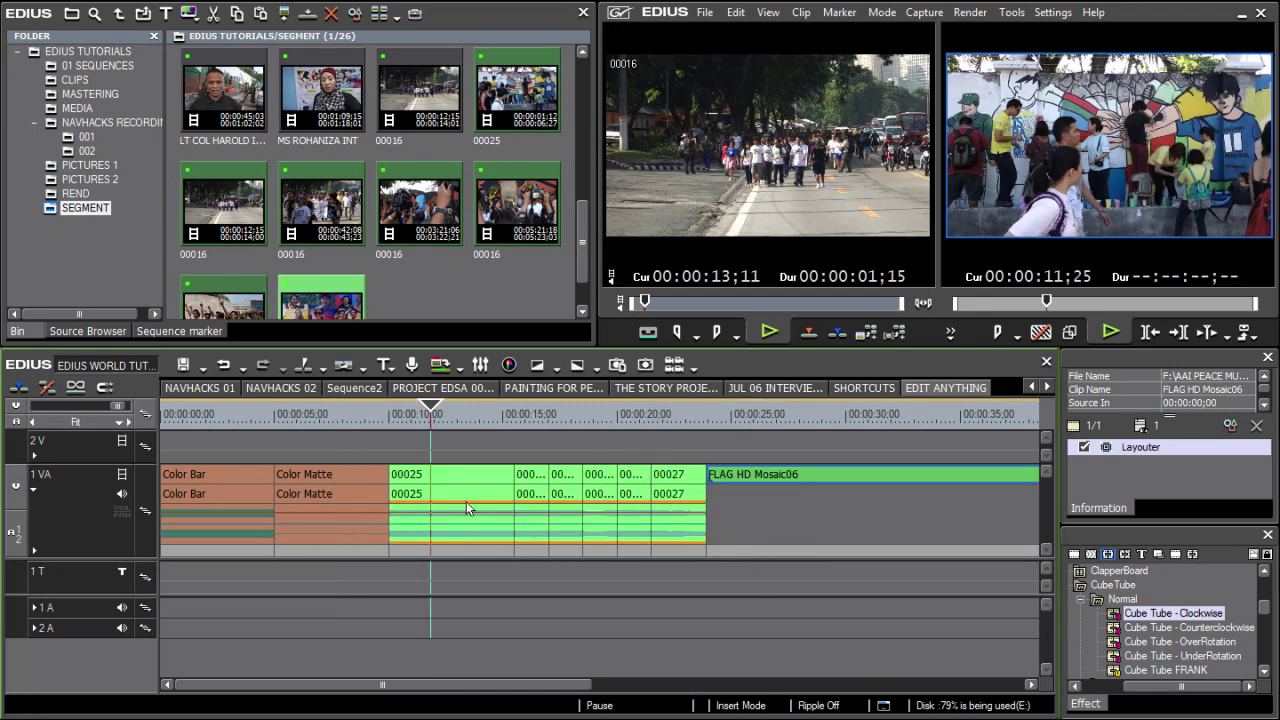
{"action": "key", "text": "ctrl+plus"}
{"action": "key", "text": "ctrl+p"}
{"action": "key", "text": "alt+m"}
Set the speed of the first 00016 clip to 50% and trim its end at 00:00:14;10 without rippling.
{"action": "left_click", "coordinate": [568, 469]}
{"action": "key", "text": "alt+e"}
{"action": "type", "text": "50"}
{"action": "key", "text": "Return"}
{"action": "key", "text": "m"}
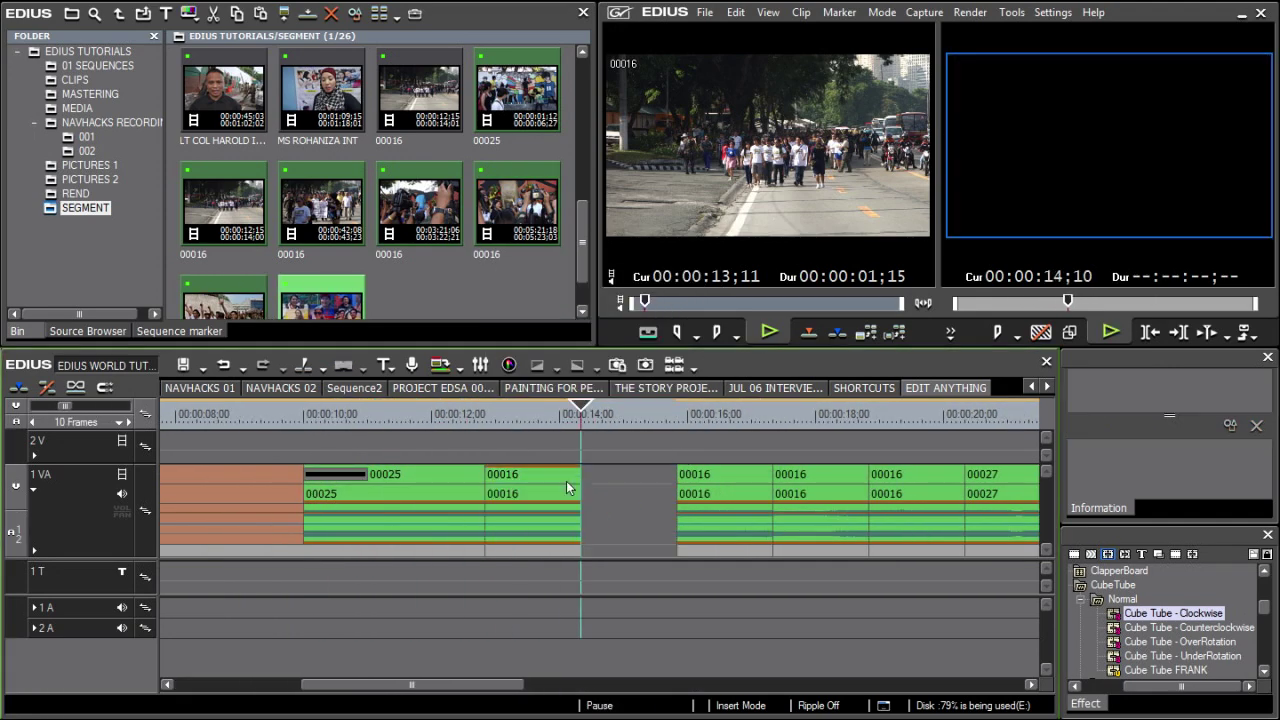
Close the gap after the first 00016 clip and add dissolves at the start of the first and second 00016 clips.
{"action": "left_click", "coordinate": [503, 468]}
{"action": "key", "text": "ctrl+p"}
{"action": "key", "text": "space"}
{"action": "key", "text": "alt+e"}
{"action": "left_click", "coordinate": [734, 471]}
{"action": "key", "text": "alt+Delete"}
{"action": "key", "text": "ctrl+p"}
{"action": "key", "text": "space"}
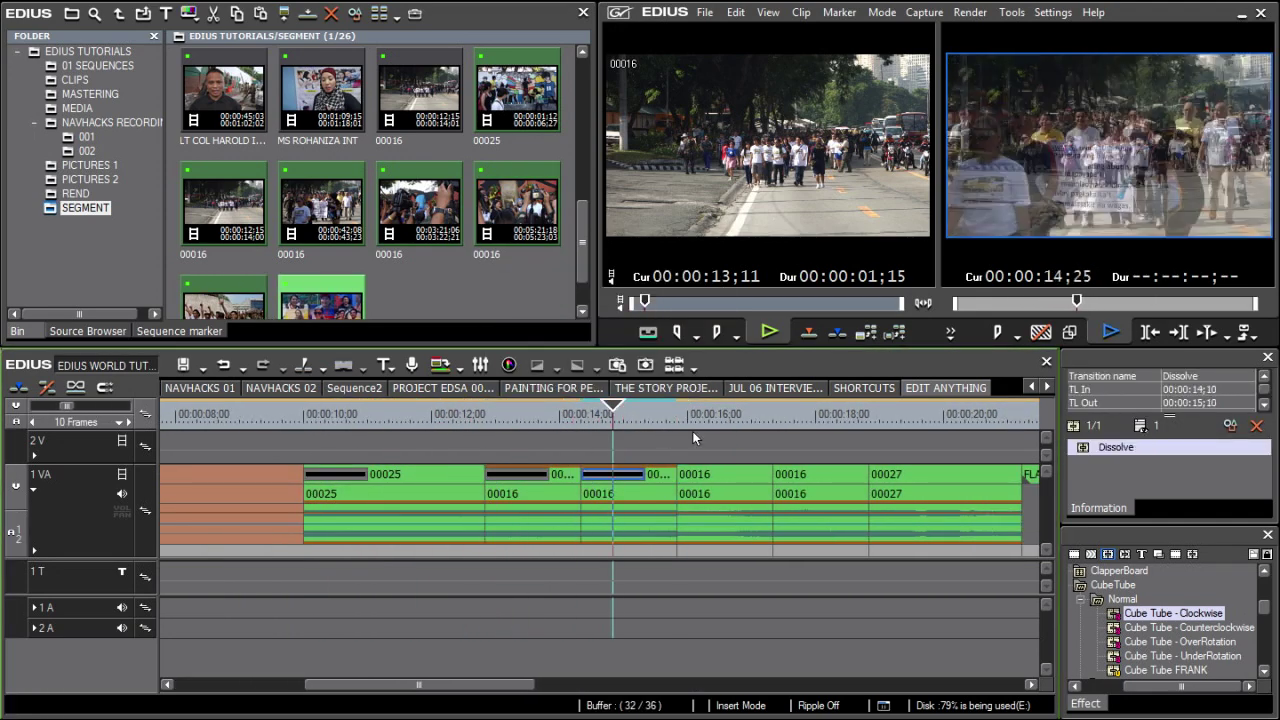
Move the clips after the third 00016 later, cut the third 00016 at 00:00:16;18 and delete its front part.
{"action": "left_click", "coordinate": [734, 476]}
{"action": "left_click_drag", "start_coordinate": [814, 486], "coordinate": [900, 486]}
{"action": "left_click", "coordinate": [726, 414]}
{"action": "key", "text": "c"}
{"action": "left_click", "coordinate": [700, 470]}
{"action": "key", "text": "Delete"}
Extend the end of the third 00016 clip and close the gaps before it and the fourth 00016 clip.
{"action": "left_click_drag", "start_coordinate": [772, 500], "coordinate": [818, 506]}
{"action": "left_click_drag", "start_coordinate": [898, 456], "coordinate": [740, 533]}
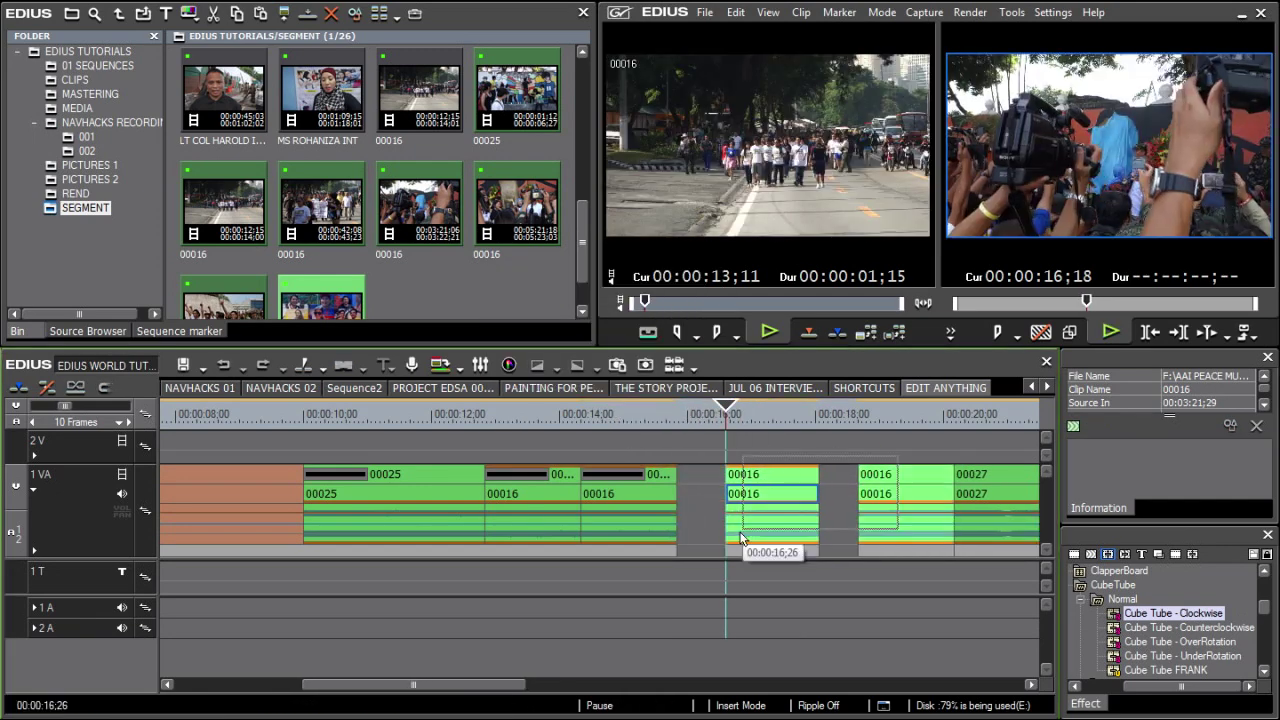
{"action": "key", "text": "BackSpace"}
{"action": "key", "text": "ctrl+p"}
Set the speed of the fourth 00016 clip to 50%.
{"action": "left_click", "coordinate": [840, 471]}
{"action": "key", "text": "alt+e"}
{"action": "type", "text": "50"}
{"action": "key", "text": "Return"}
Extend the start of the third 00016 clip, close the gap before it and add a dissolve at its start.
{"action": "left_click_drag", "start_coordinate": [840, 471], "coordinate": [974, 471]}
{"action": "left_click_drag", "start_coordinate": [711, 472], "coordinate": [803, 487]}
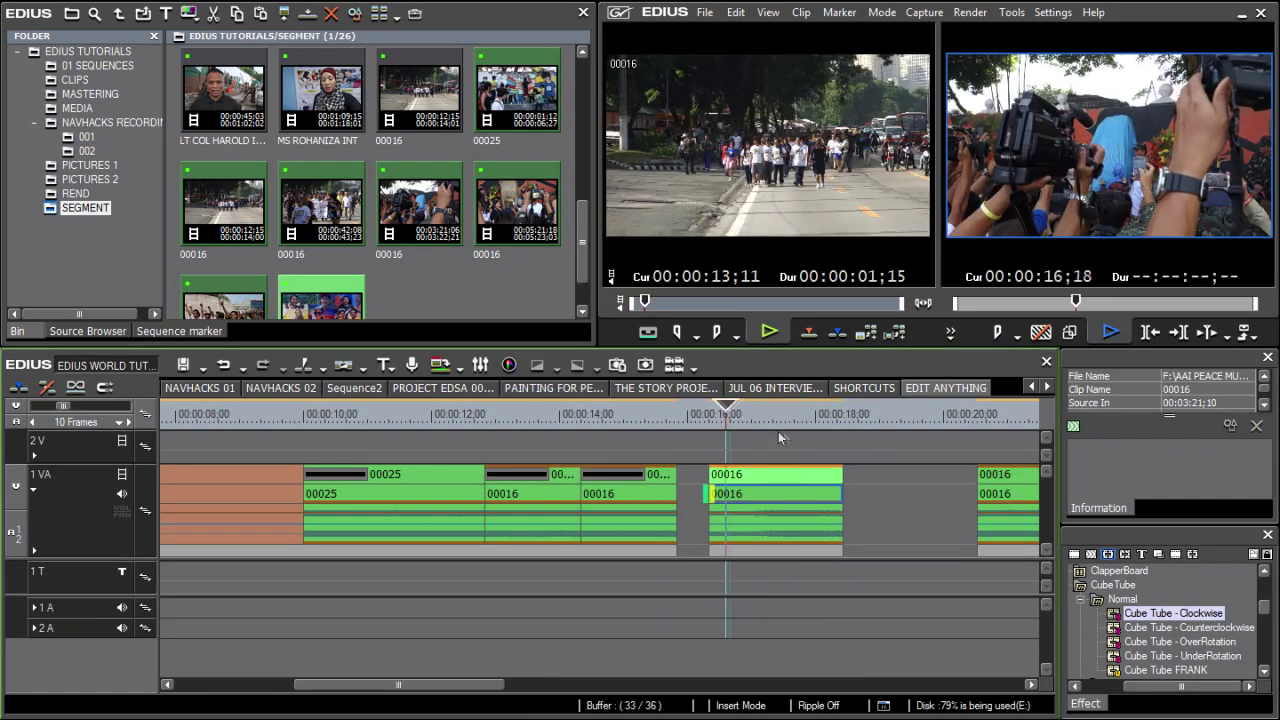
{"action": "key", "text": "BackSpace"}
{"action": "key", "text": "ctrl+p"}
Preview the third 00016 clip's dissolve, close the gap before the fourth 00016 and add a dissolve at its start.
{"action": "left_click", "coordinate": [674, 420]}
{"action": "key", "text": "space"}
{"action": "key", "text": "space"}
{"action": "key", "text": "BackSpace"}
{"action": "key", "text": "ctrl+p"}
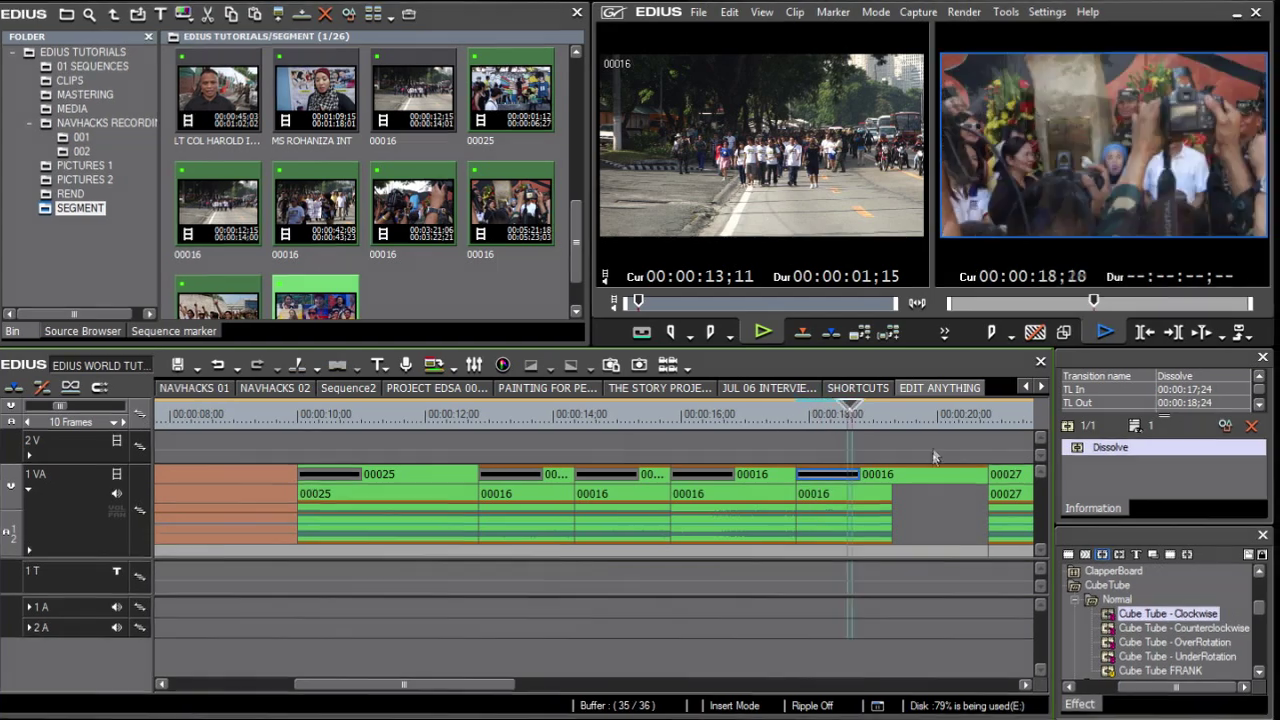